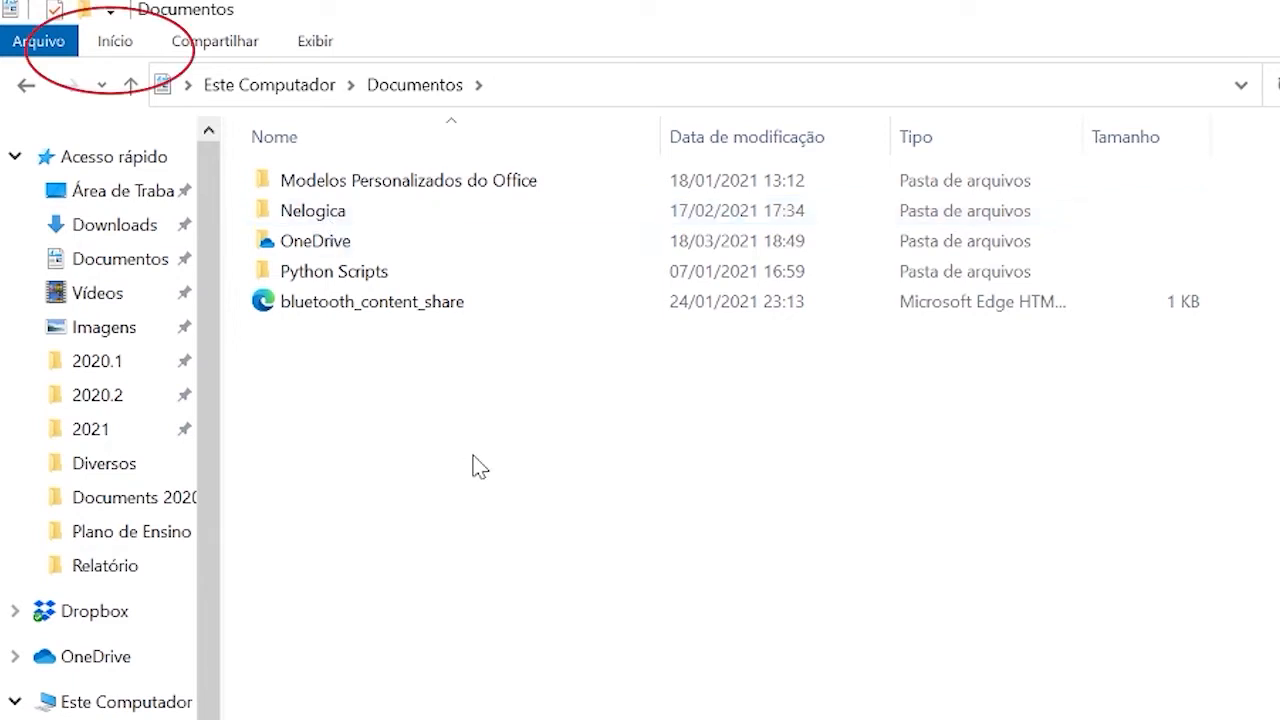
click(100, 46)
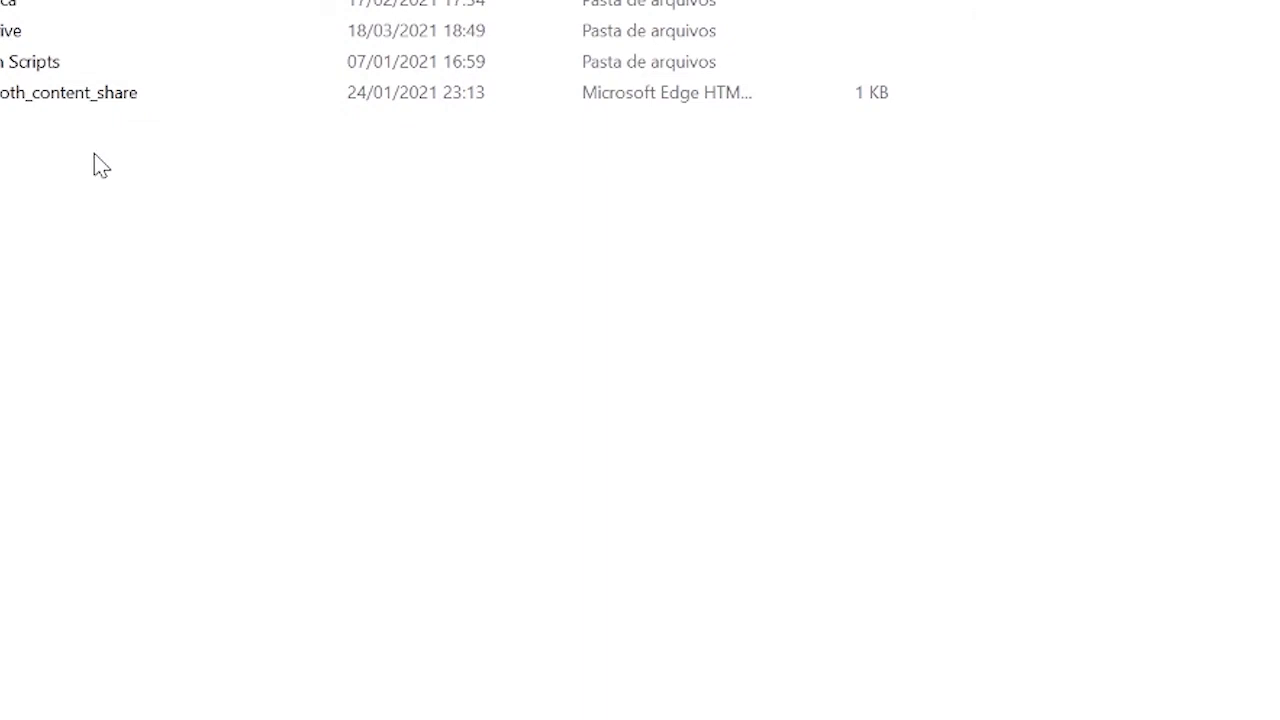
right_click(94, 155)
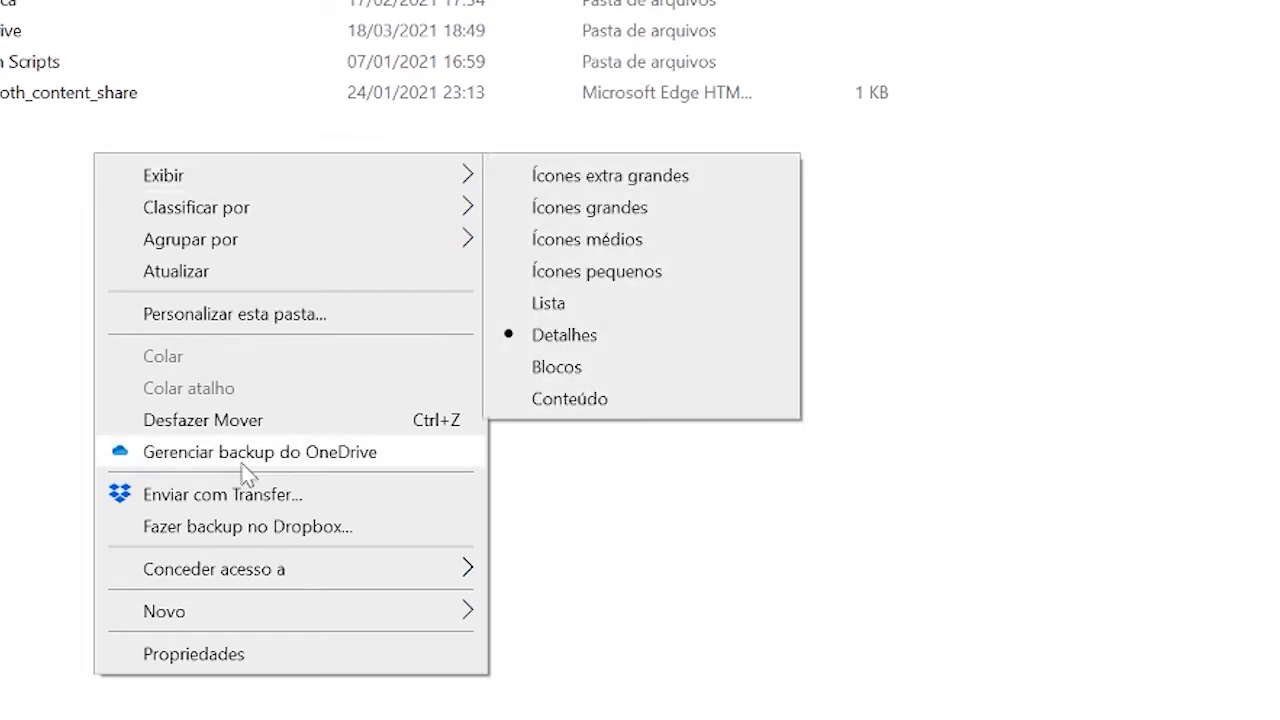
mouse_move(230, 618)
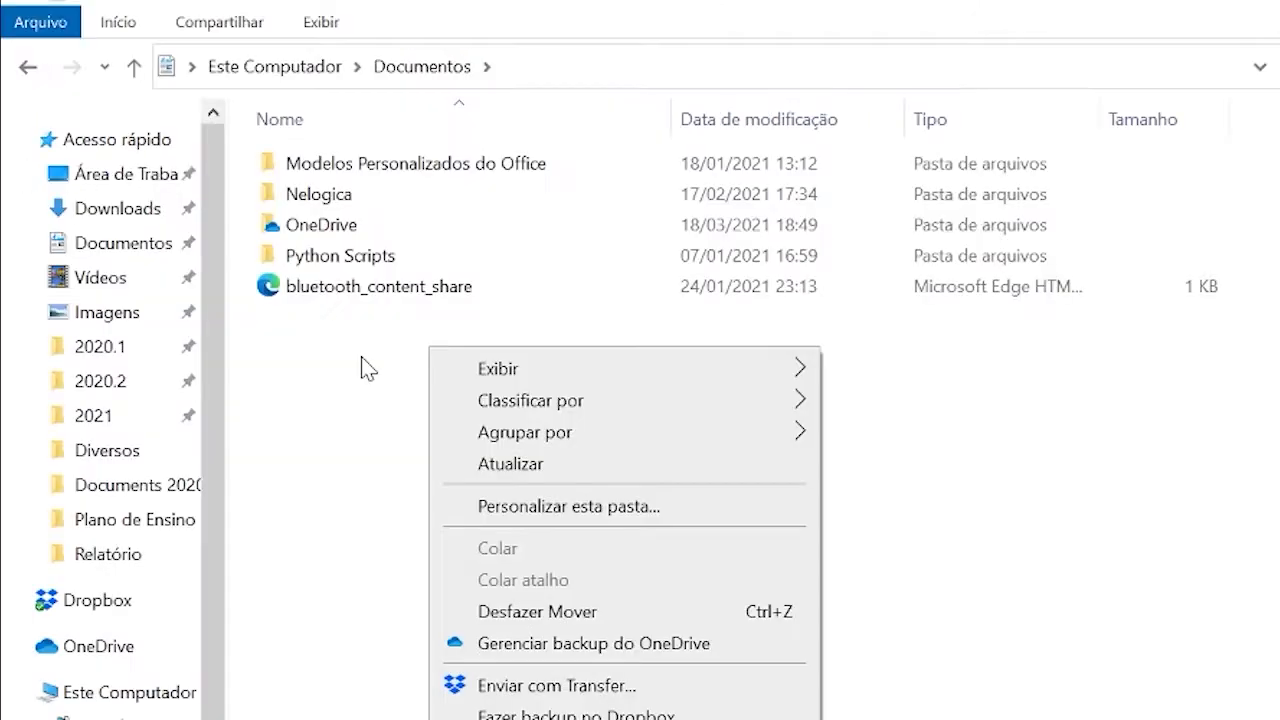
click(361, 357)
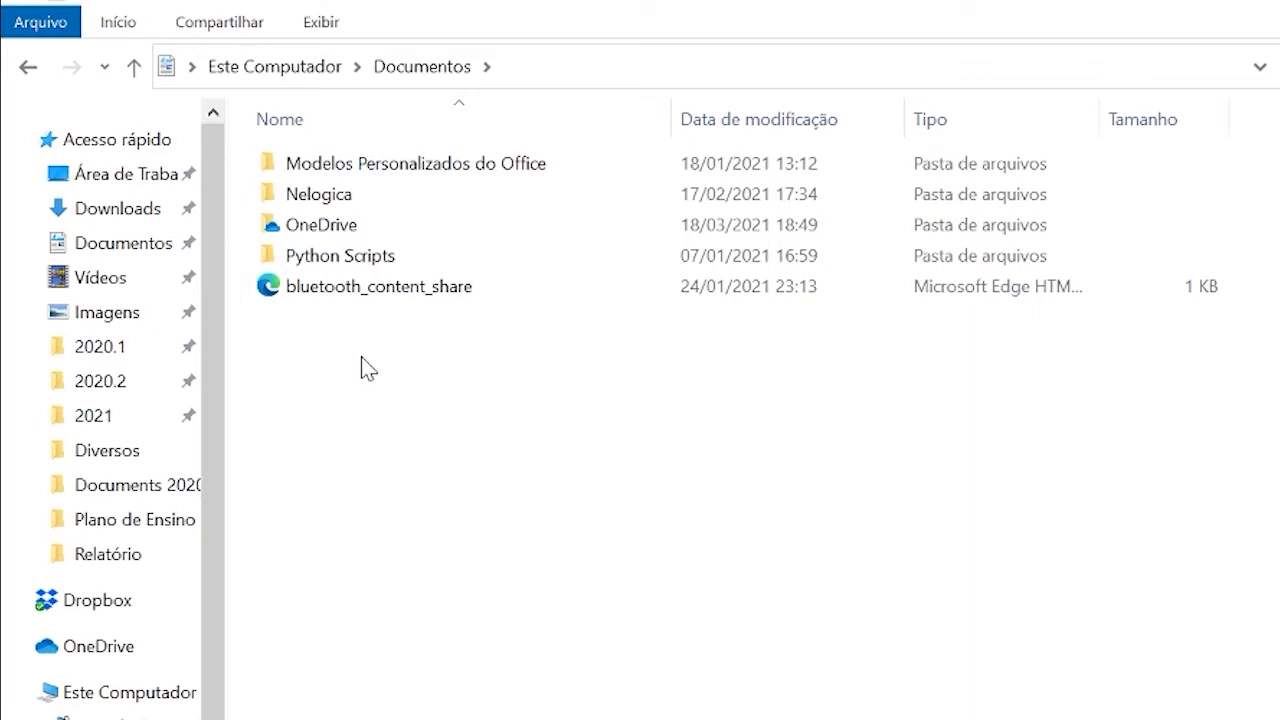
Create a new folder named IFAC in the Documentos folder.
key(ctrl+shift+n)
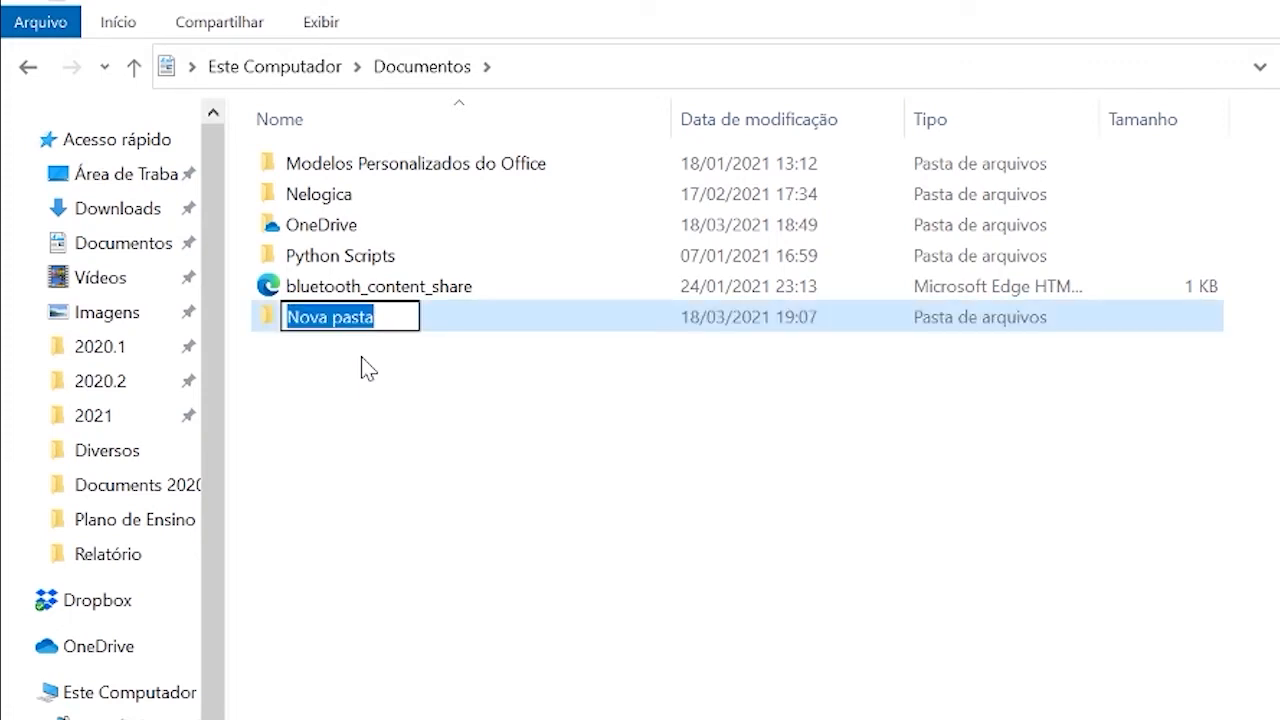
text(IFAC)
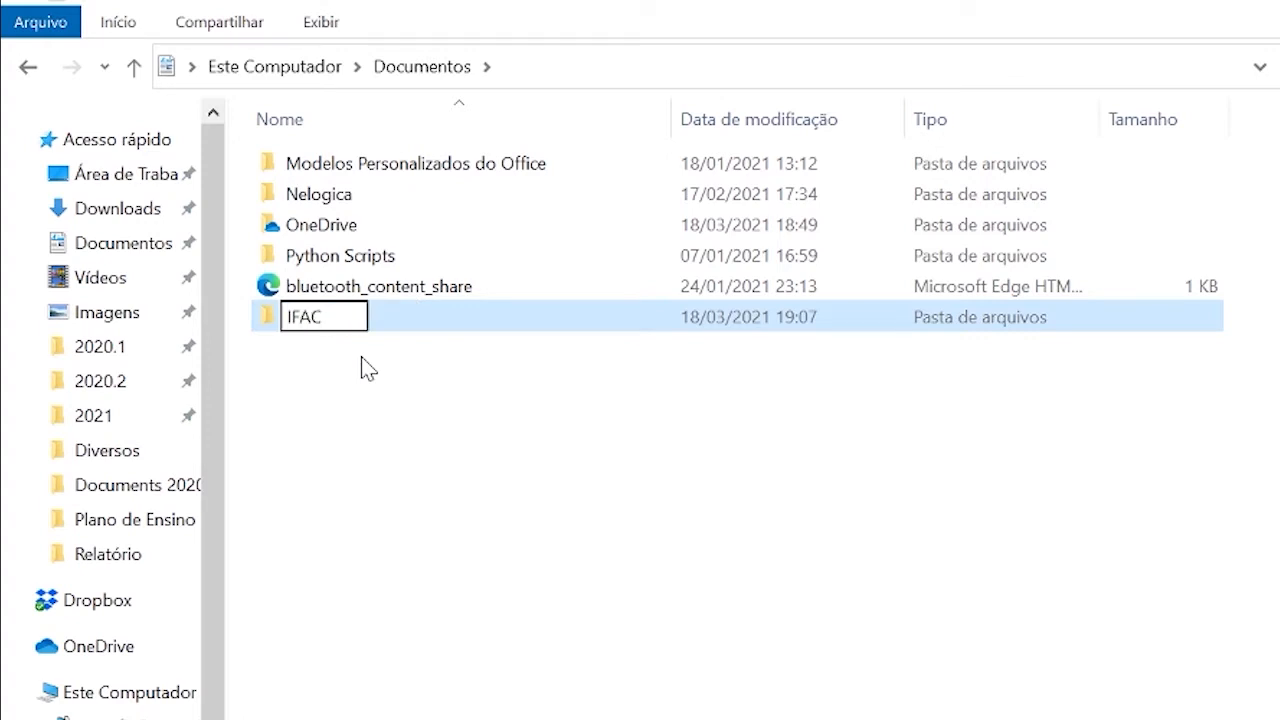
key(Return)
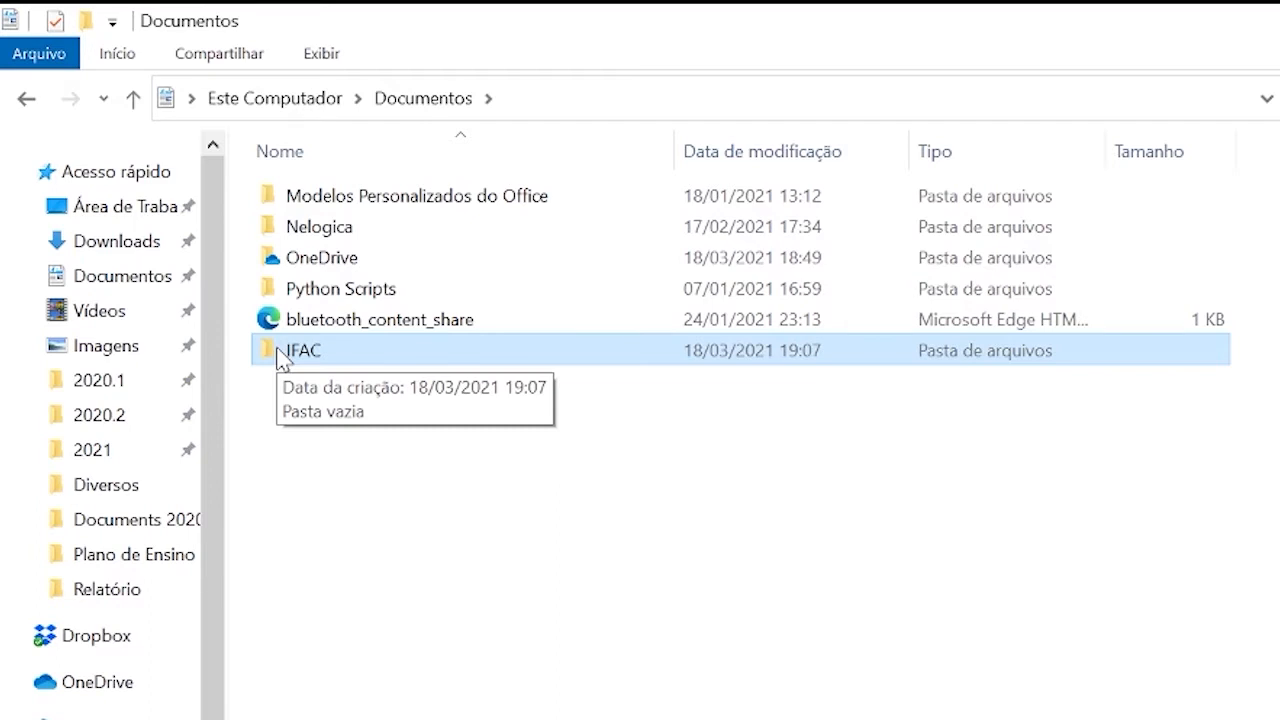
Open the IFAC folder and create a subfolder named MATEMATICA inside it.
double_click(281, 352)
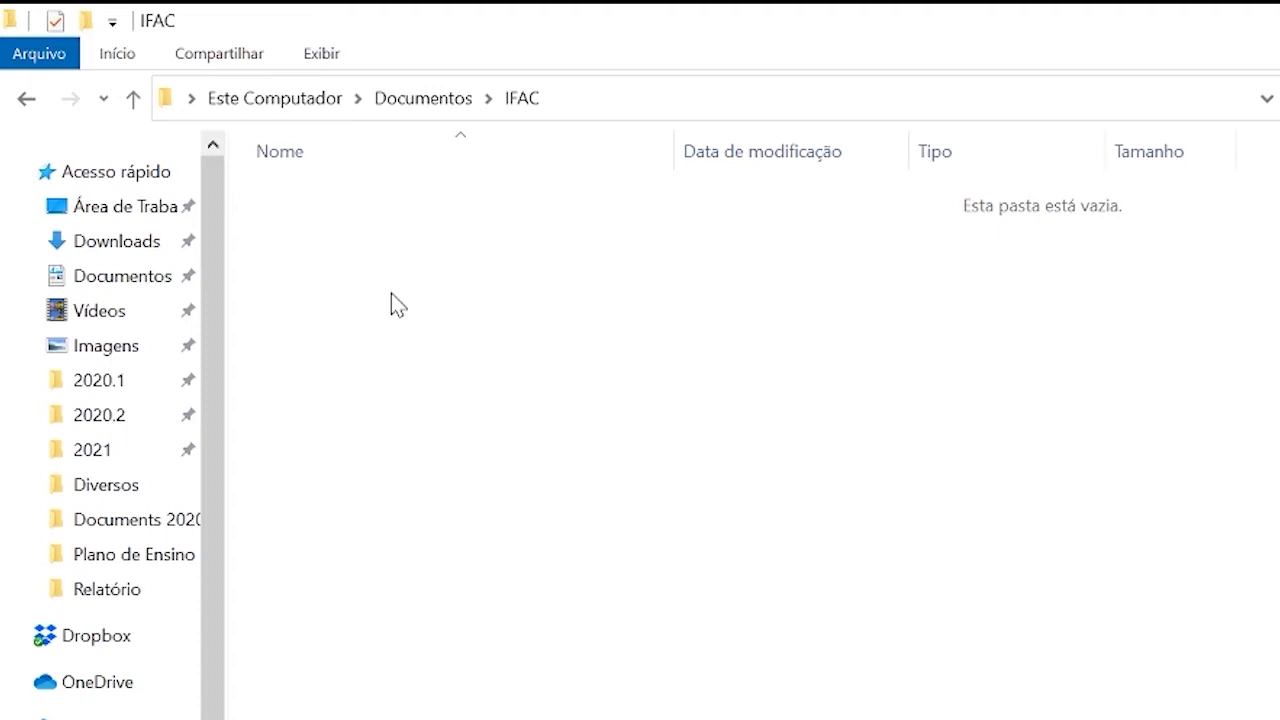
key(ctrl+shift+n)
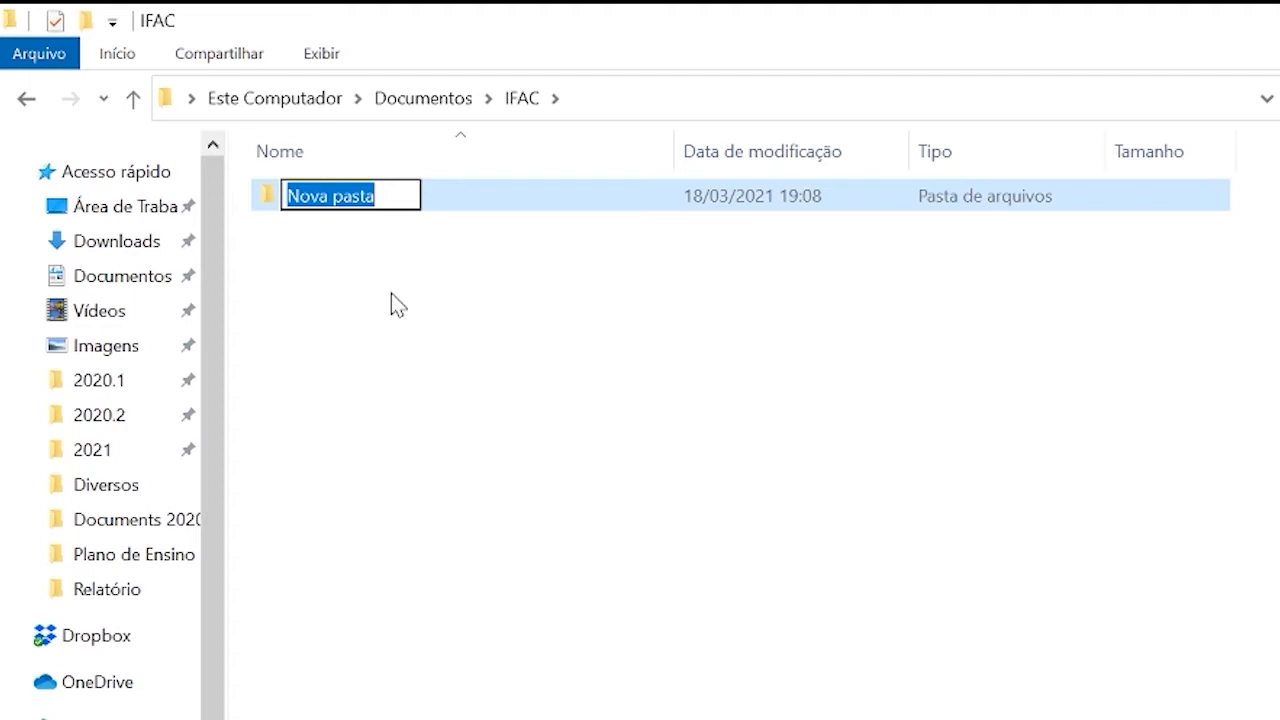
text(MATEM)
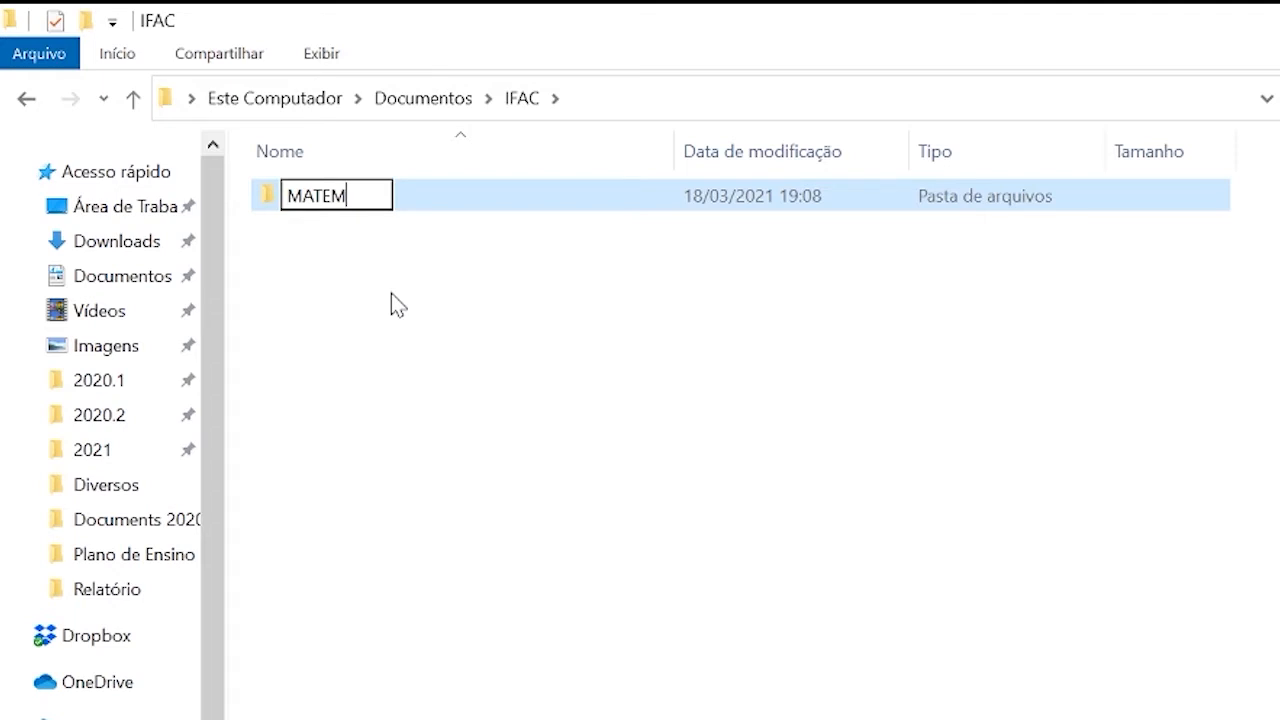
text(ATICA)
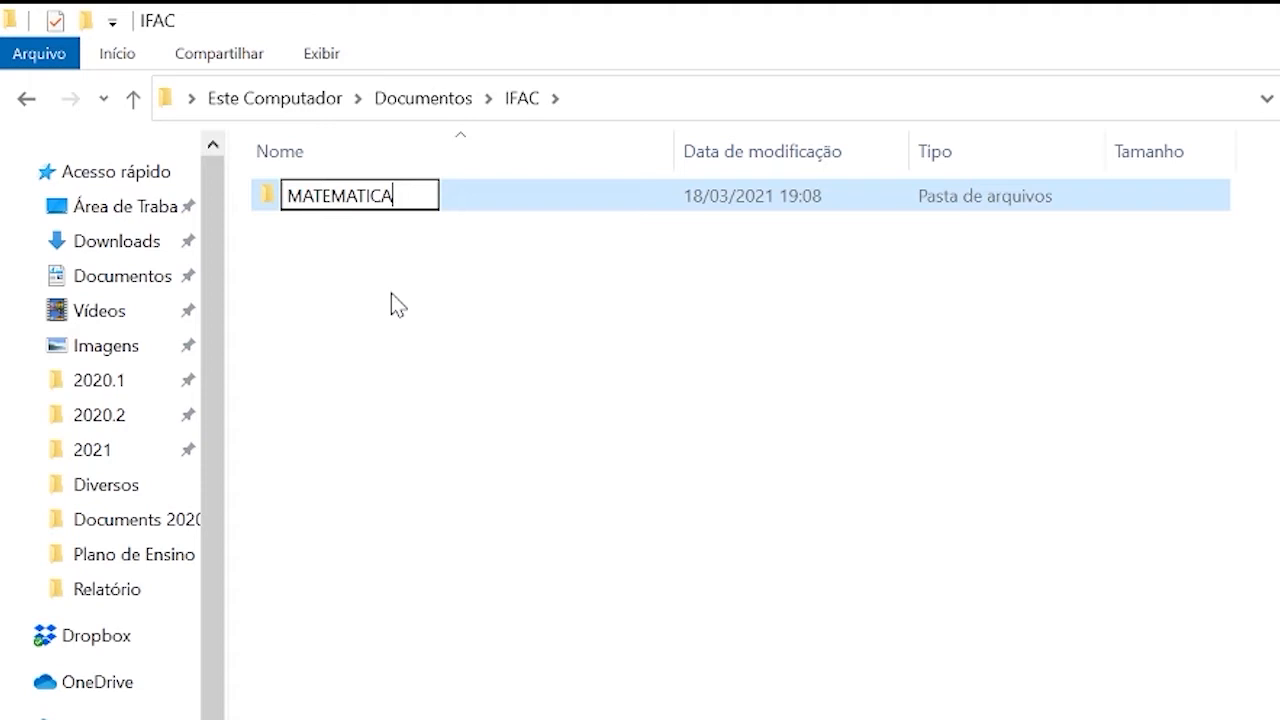
key(Return)
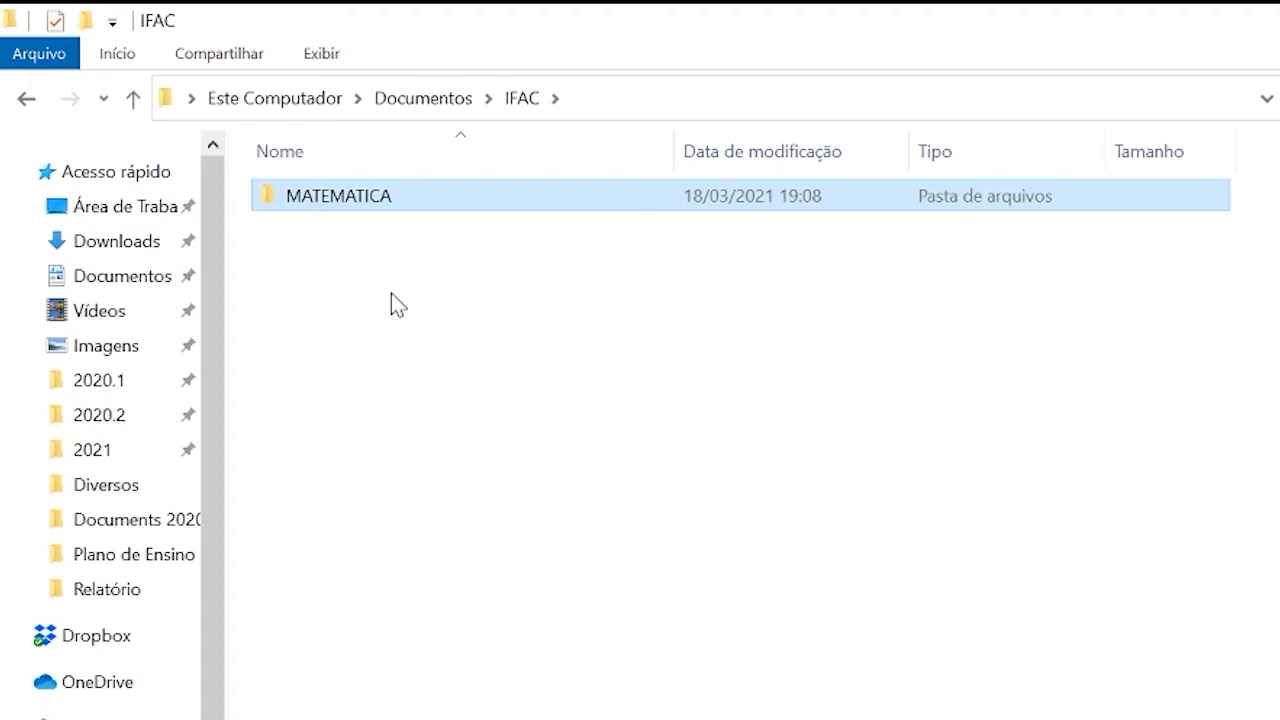
Open the MATEMATICA folder and create a subfolder named 2020.2 inside it.
double_click(307, 199)
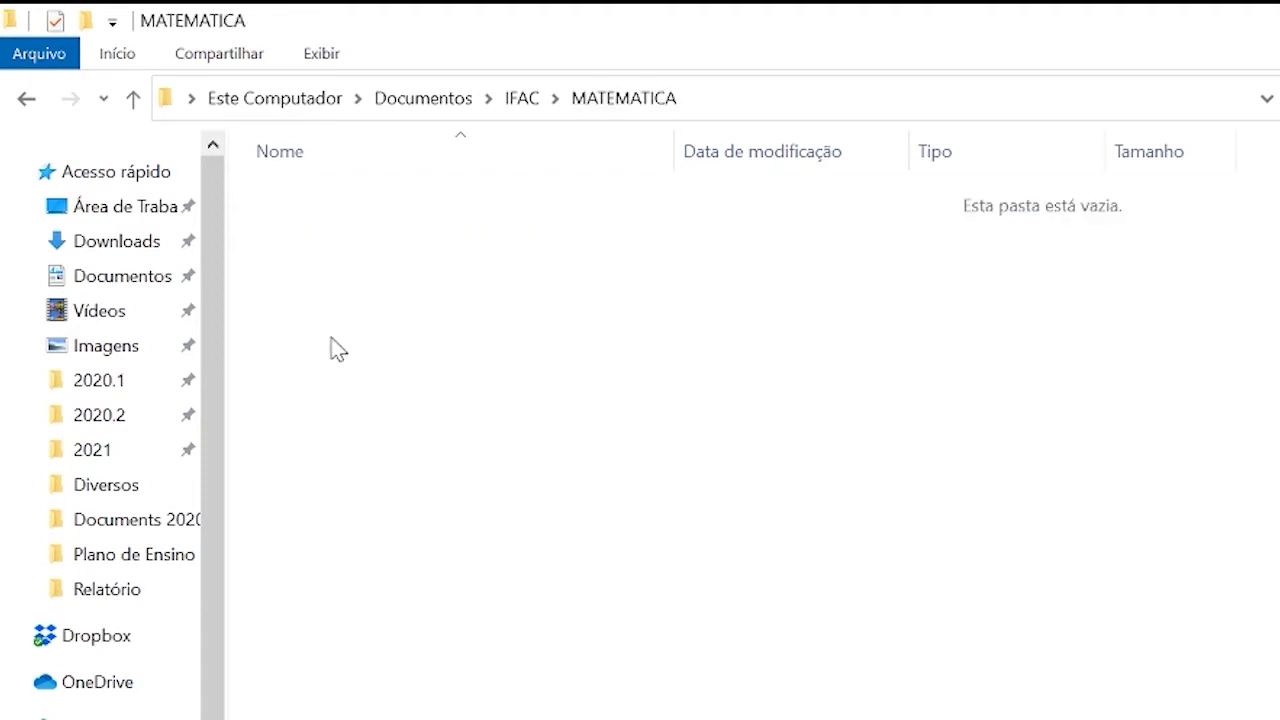
key(ctrl+shift+n)
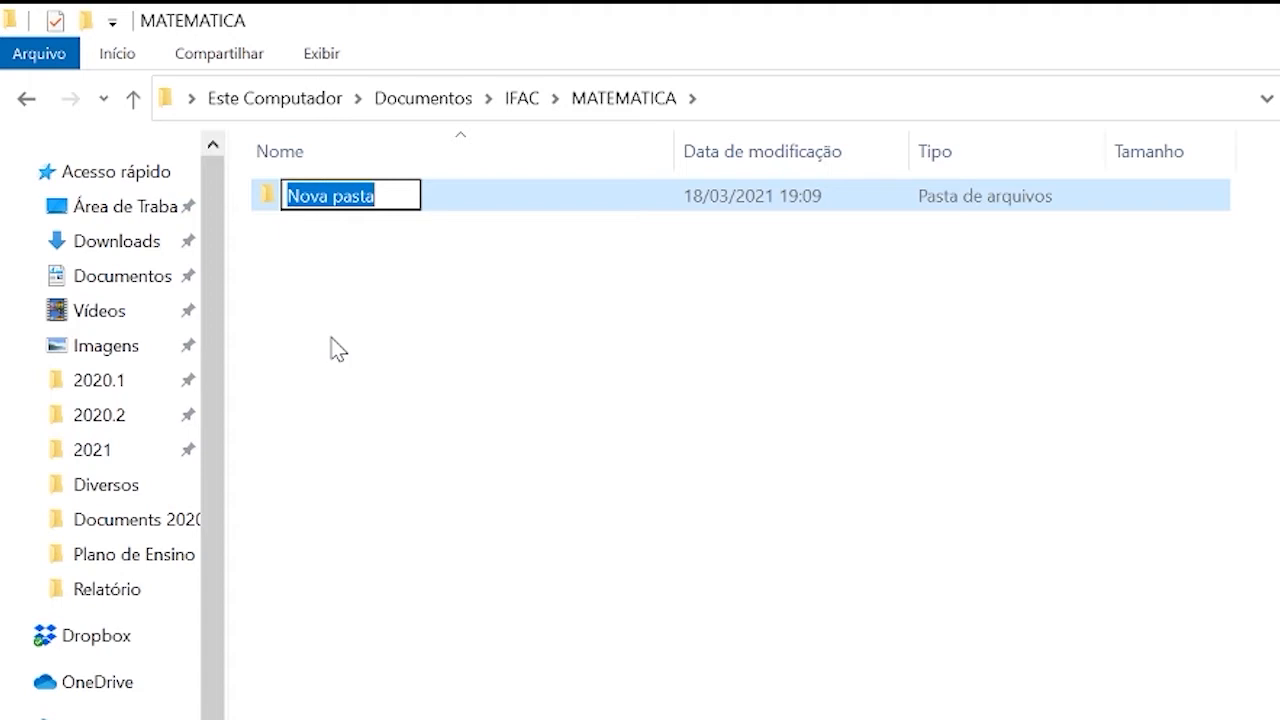
text(2020)
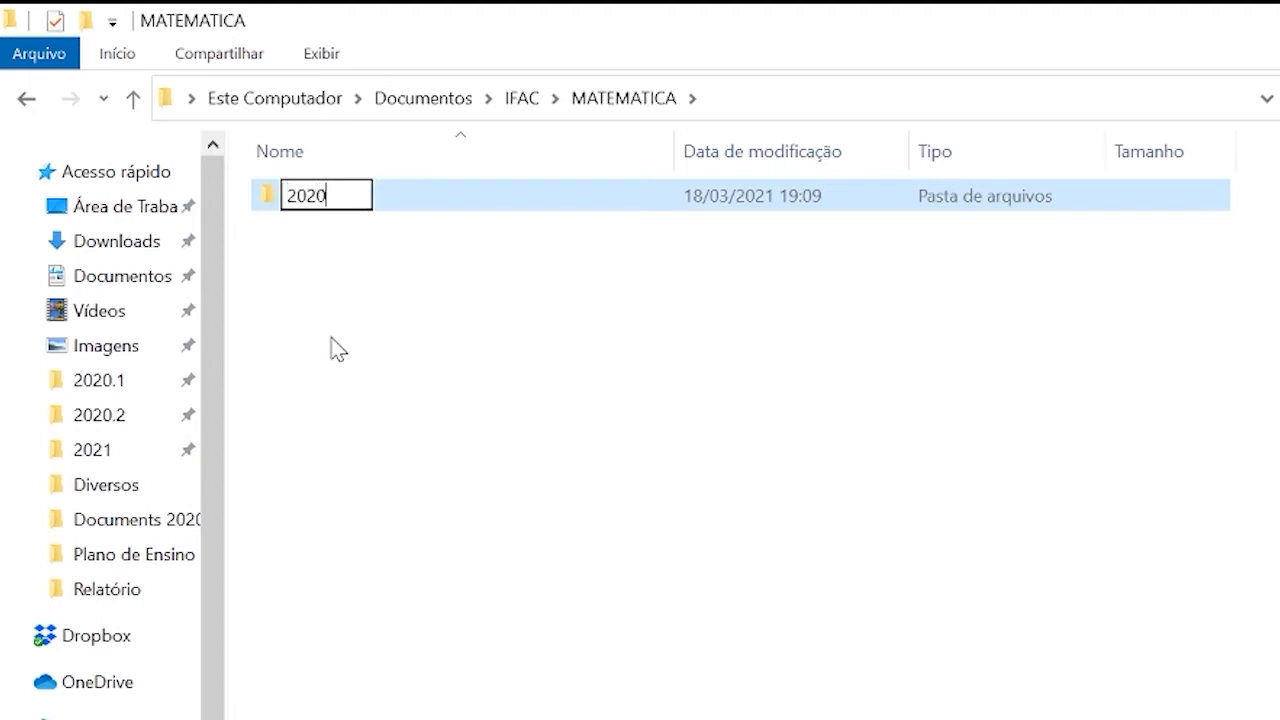
text(.2)
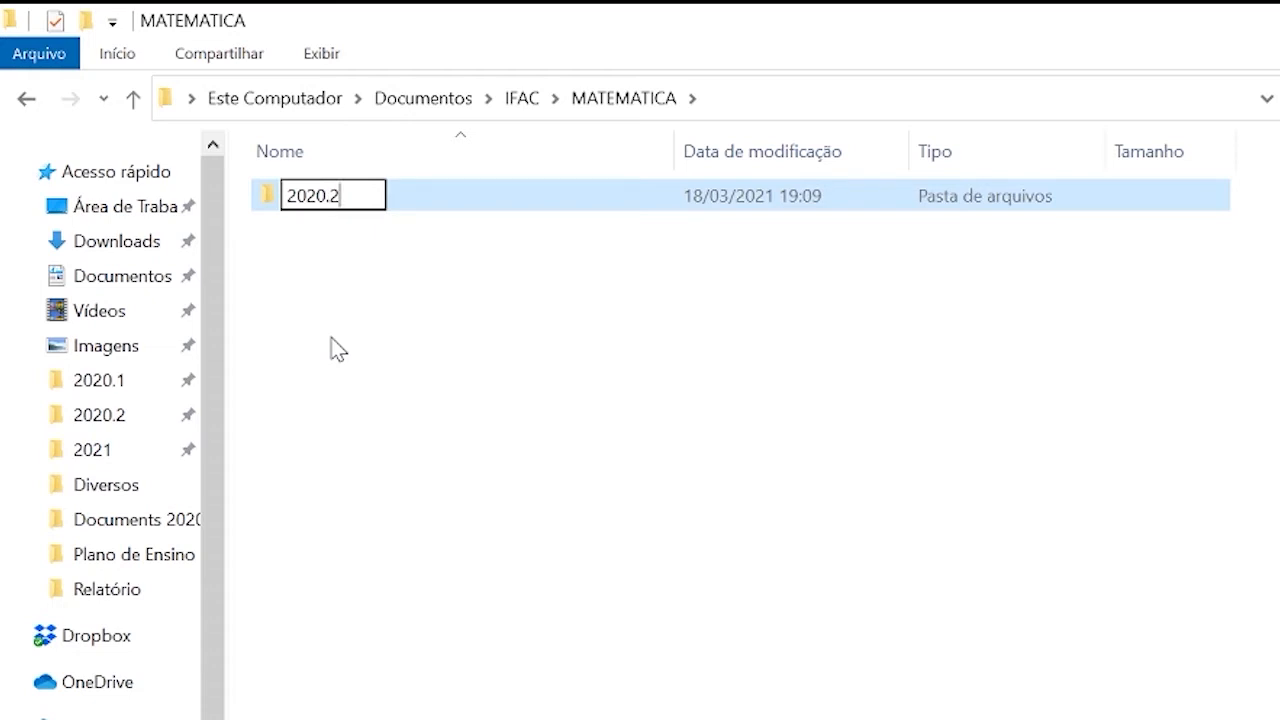
key(Return)
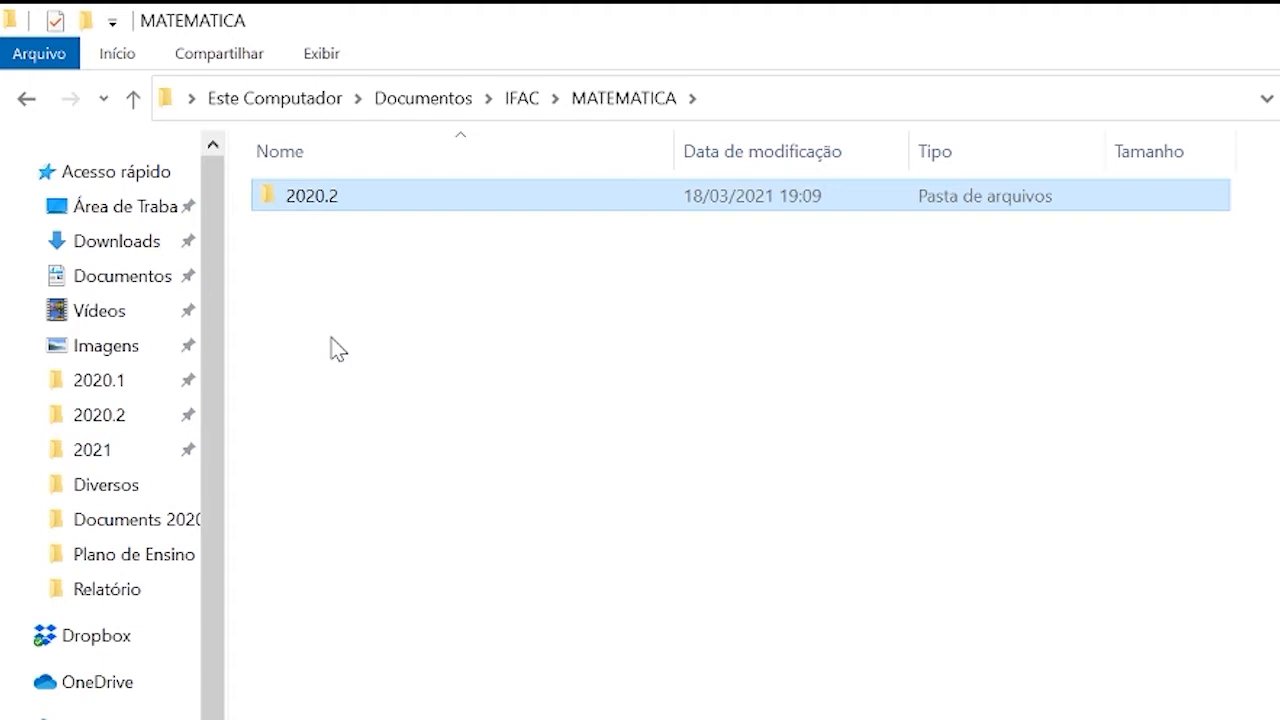
Open the 2020.2 folder and create a subfolder named INFORMATICA APLICADA inside it.
key(Return)
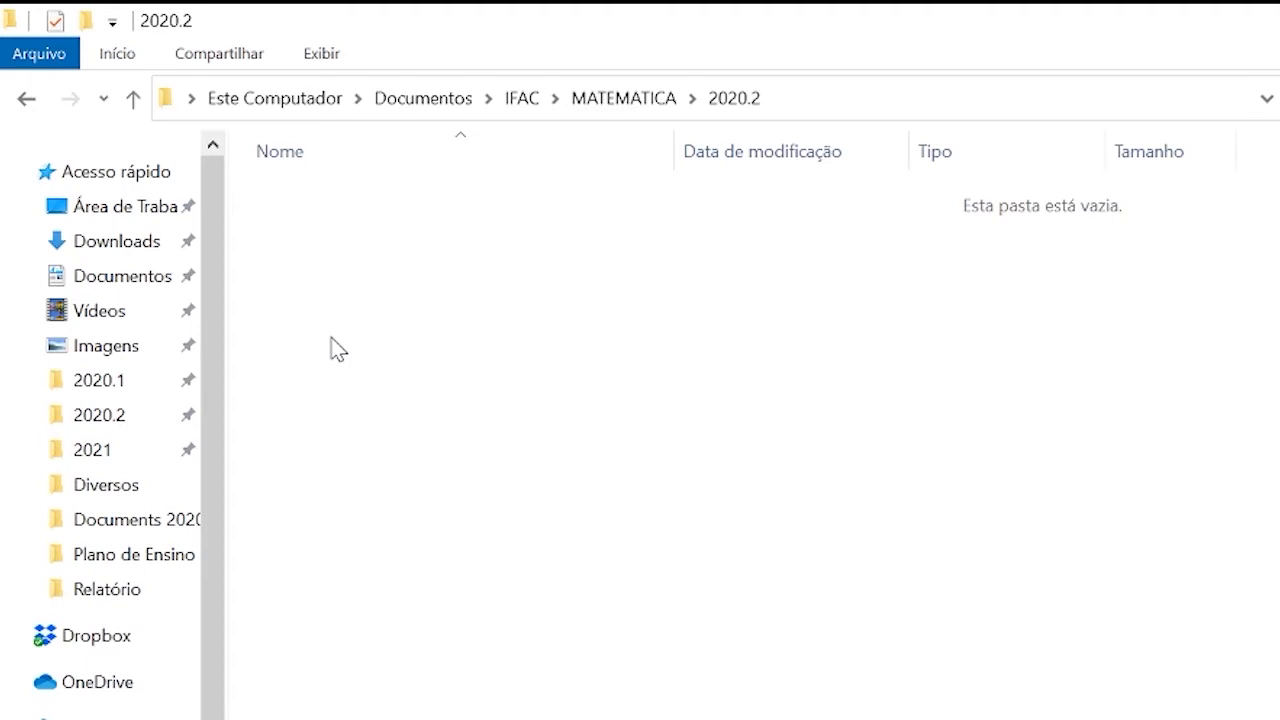
key(ctrl+shift+n)
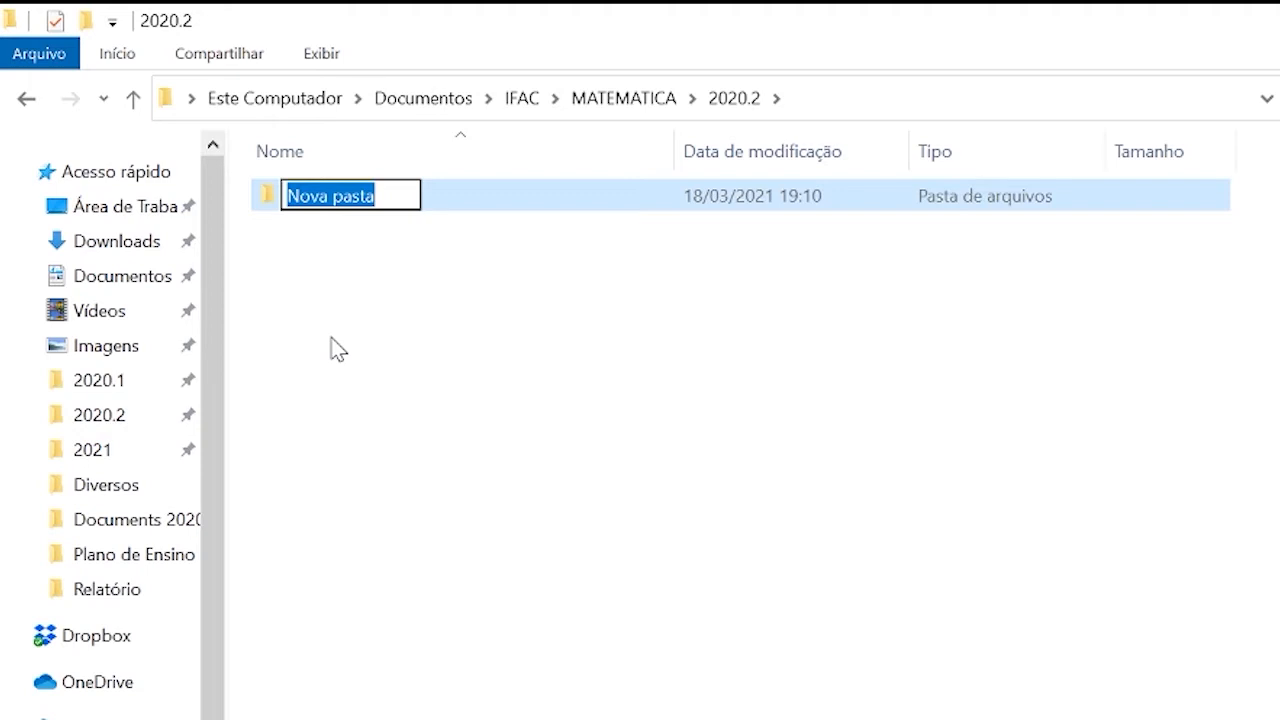
text(INFORMAT)
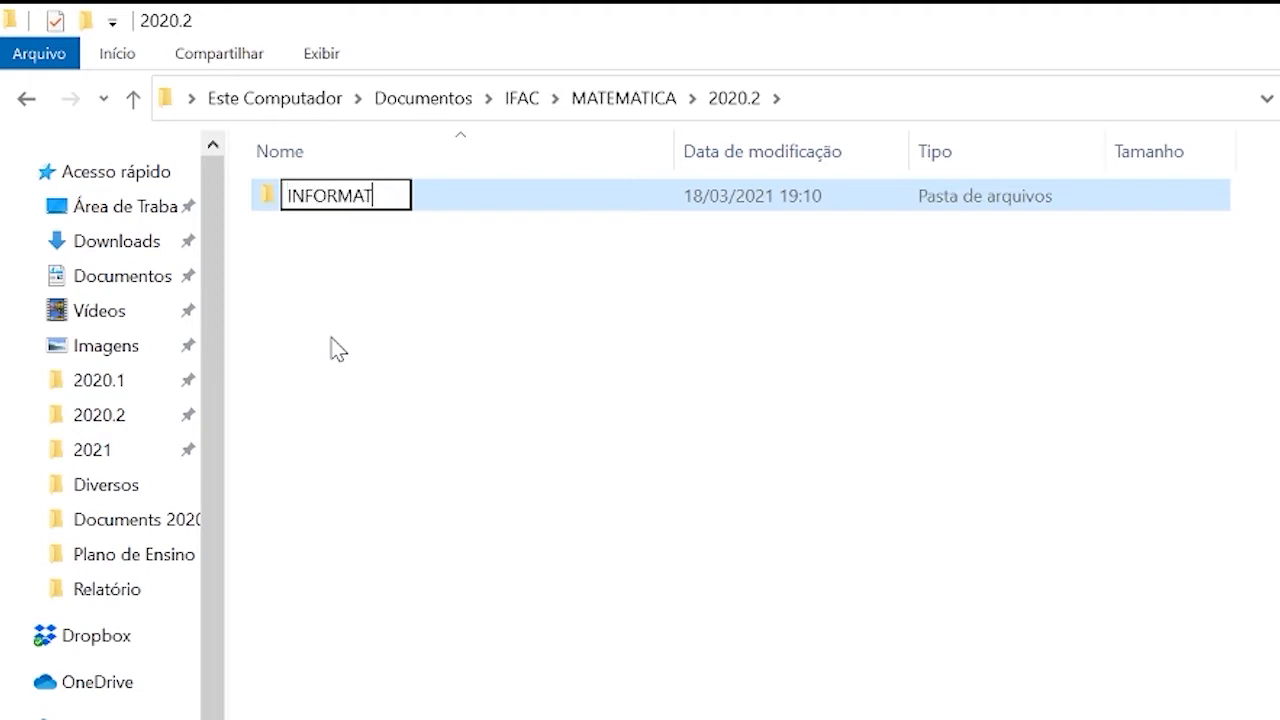
text(ICA APLICADA)
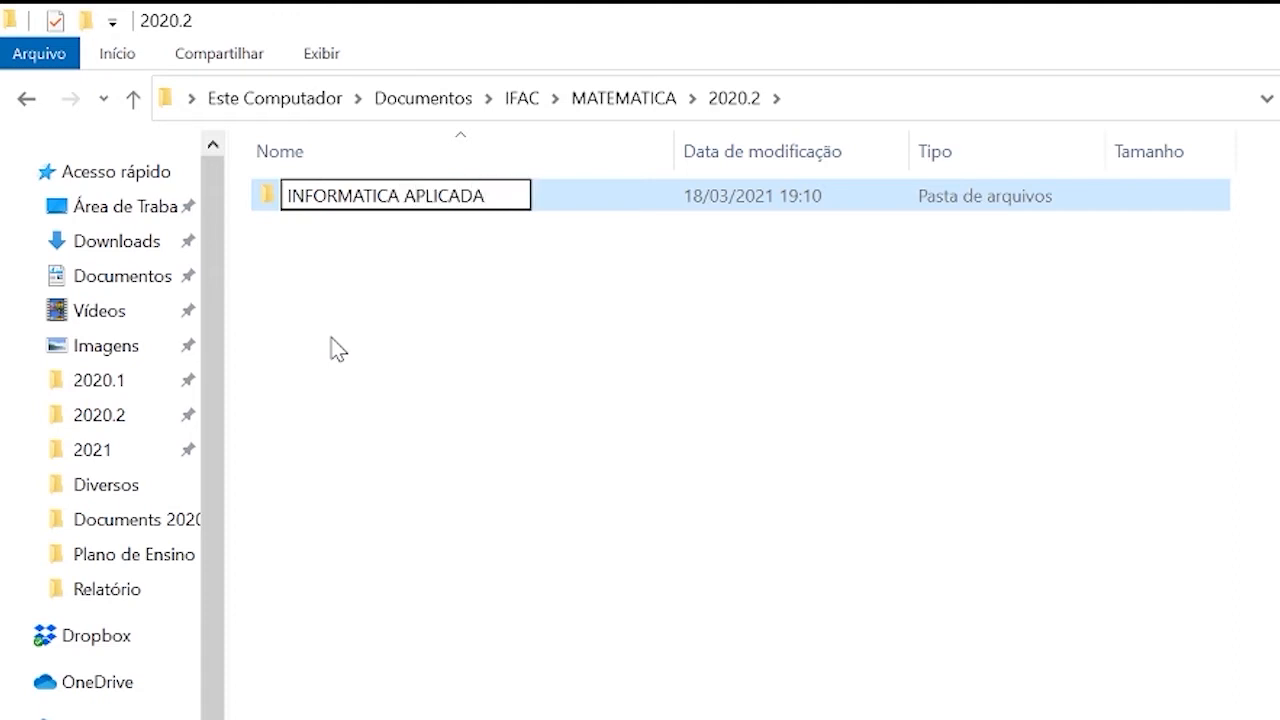
key(Return)
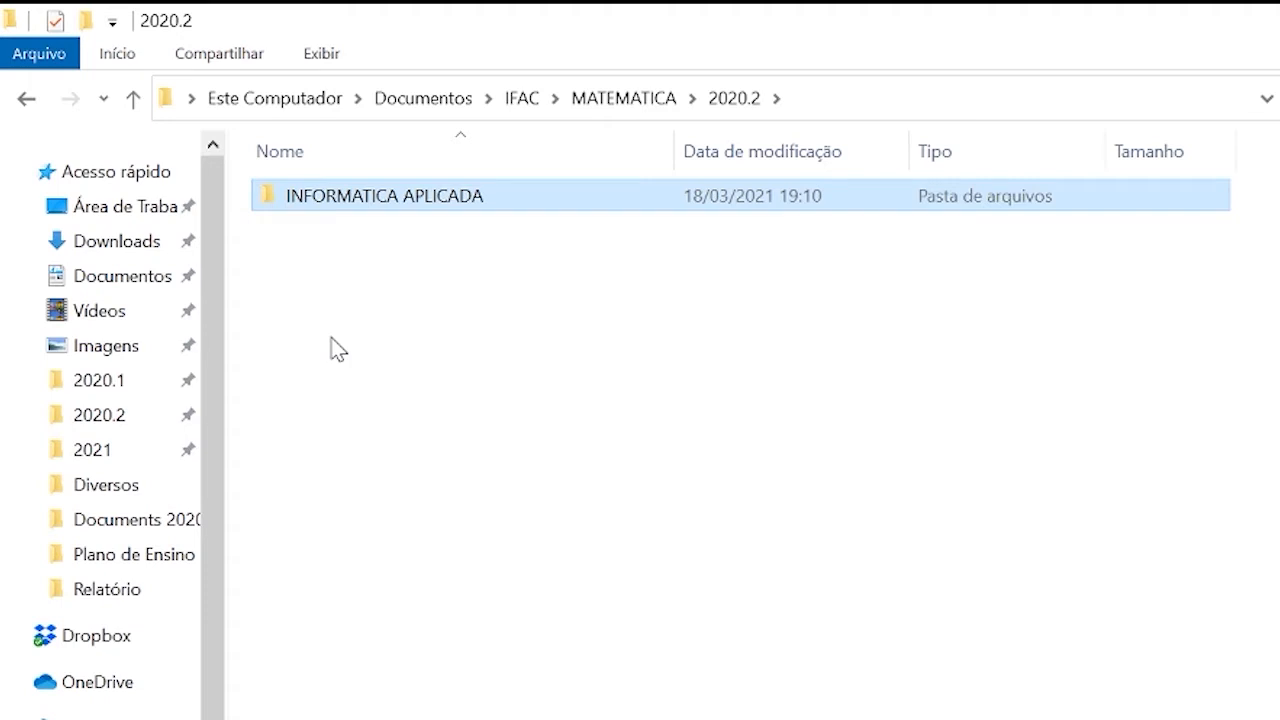
Open the INFORMATICA APLICADA folder and create a subfolder named AVALIACAO inside it.
key(Return)
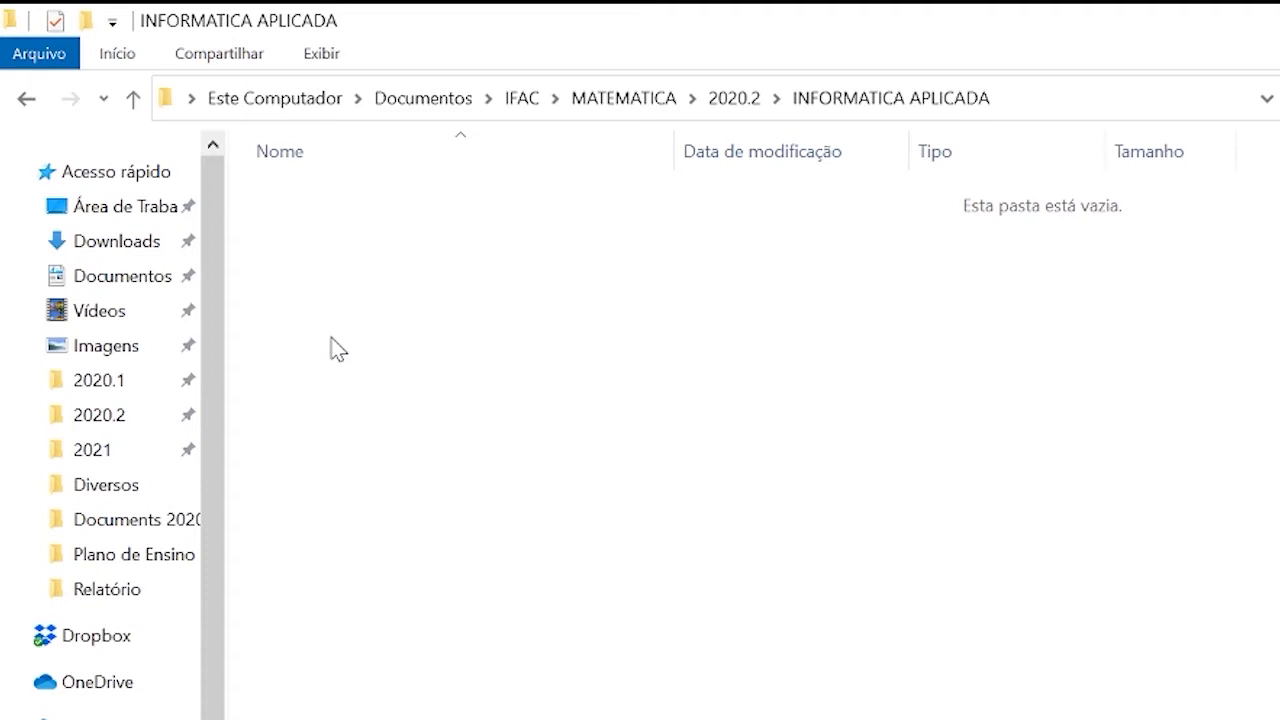
key(ctrl+shift+n)
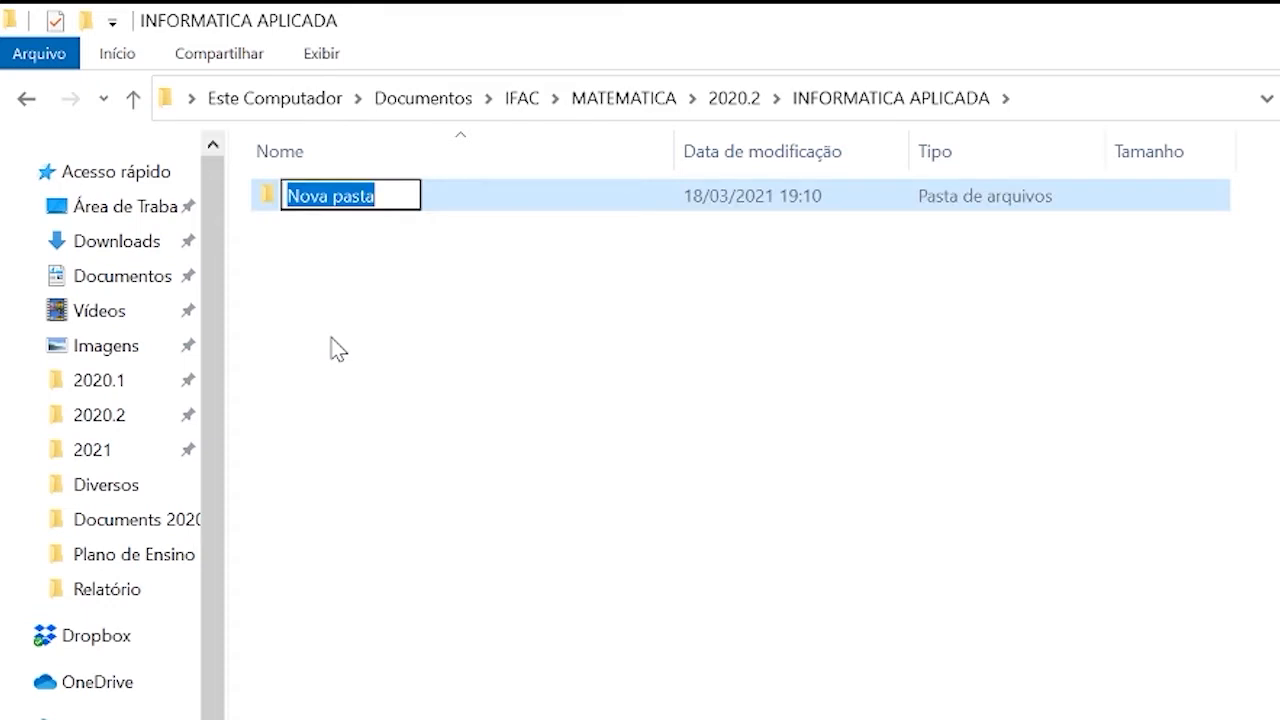
text(AVALI)
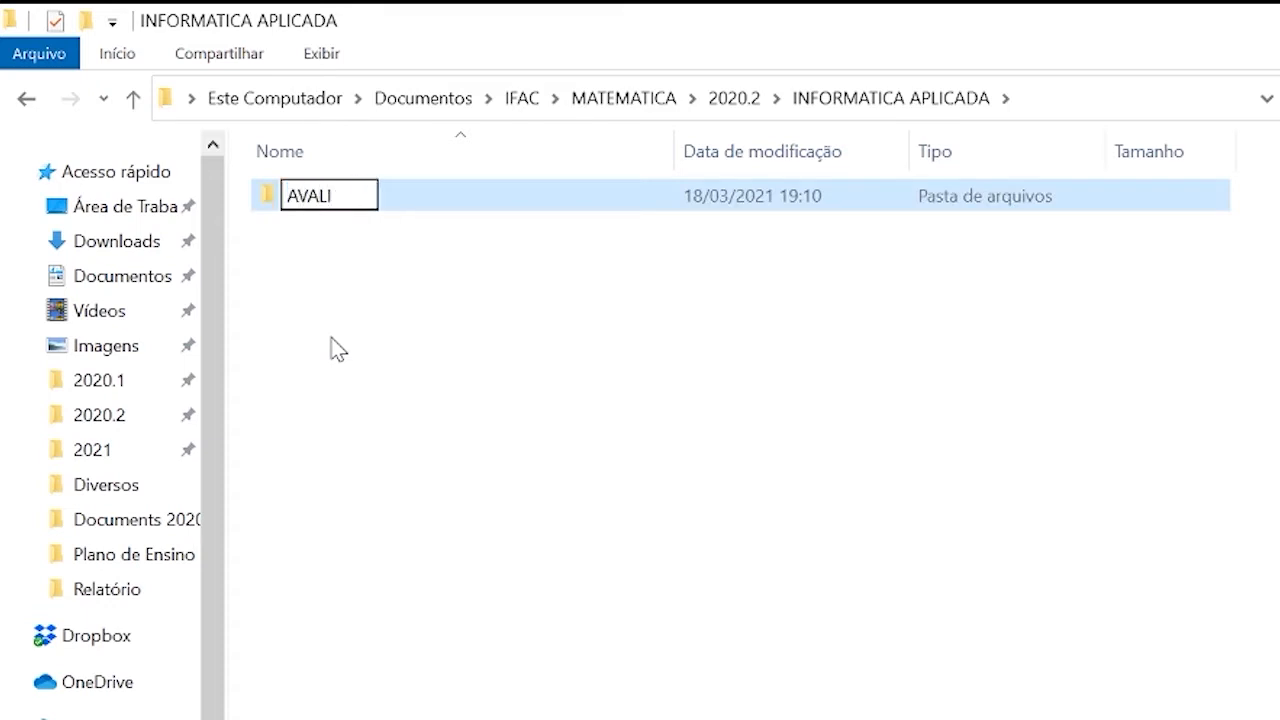
text(ACAO)
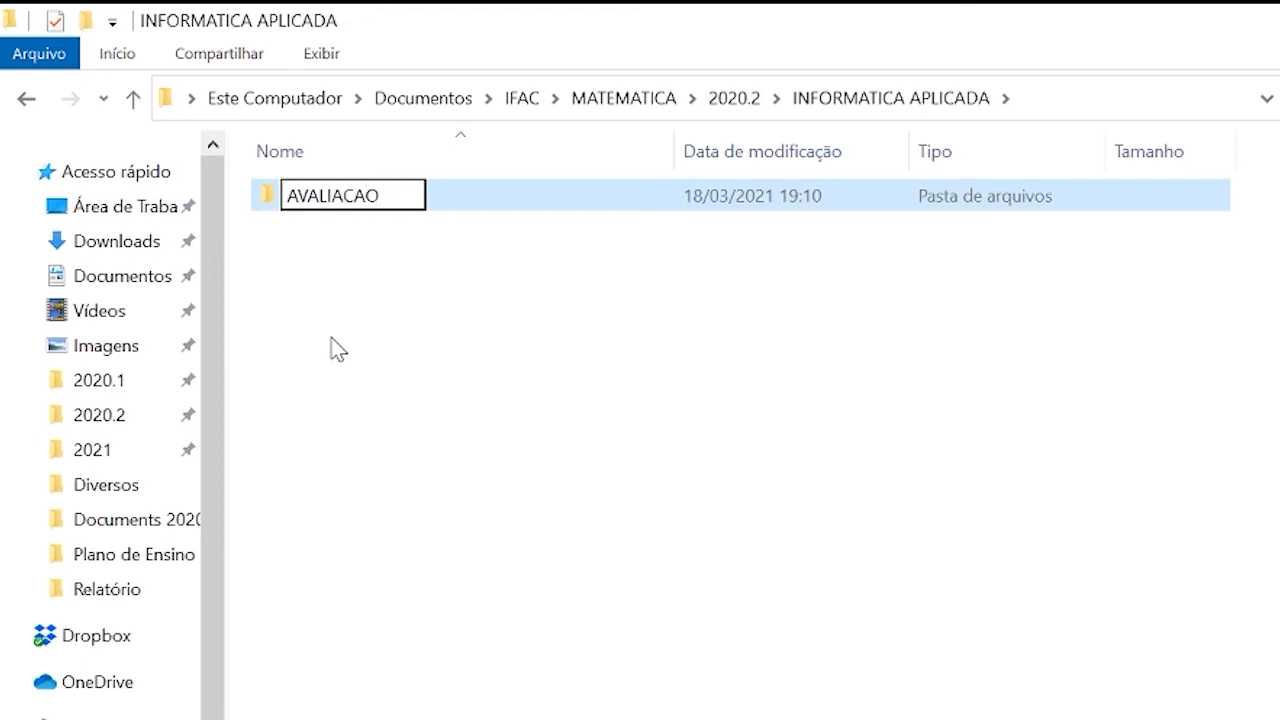
key(Return)
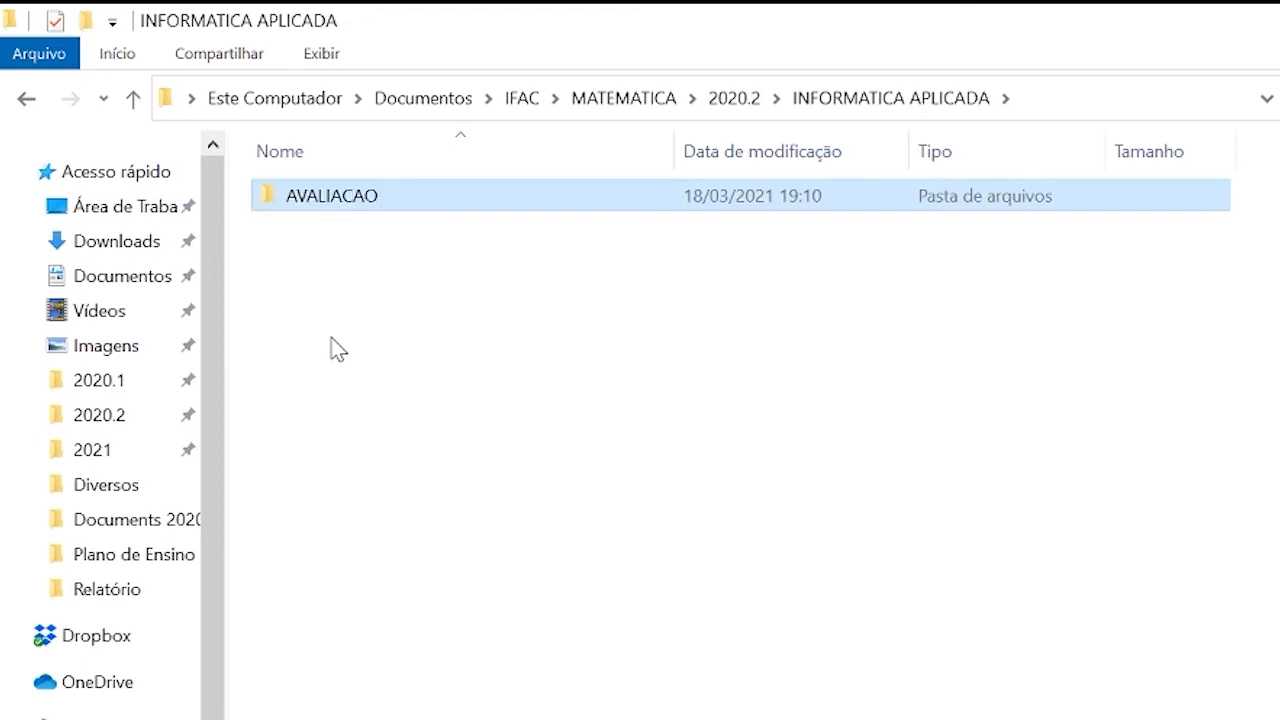
Create a second subfolder named LIVROS E ARTIGOS in the INFORMATICA APLICADA folder.
key(ctrl+shift+n)
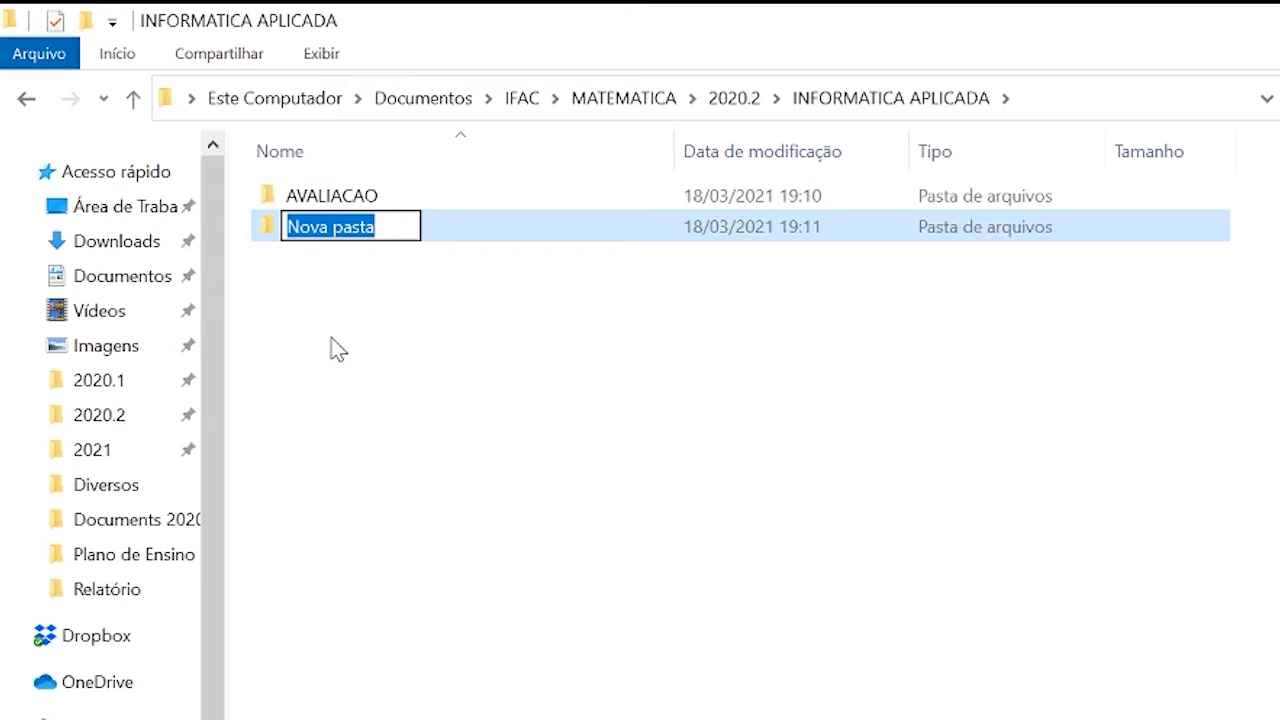
text(LIV)
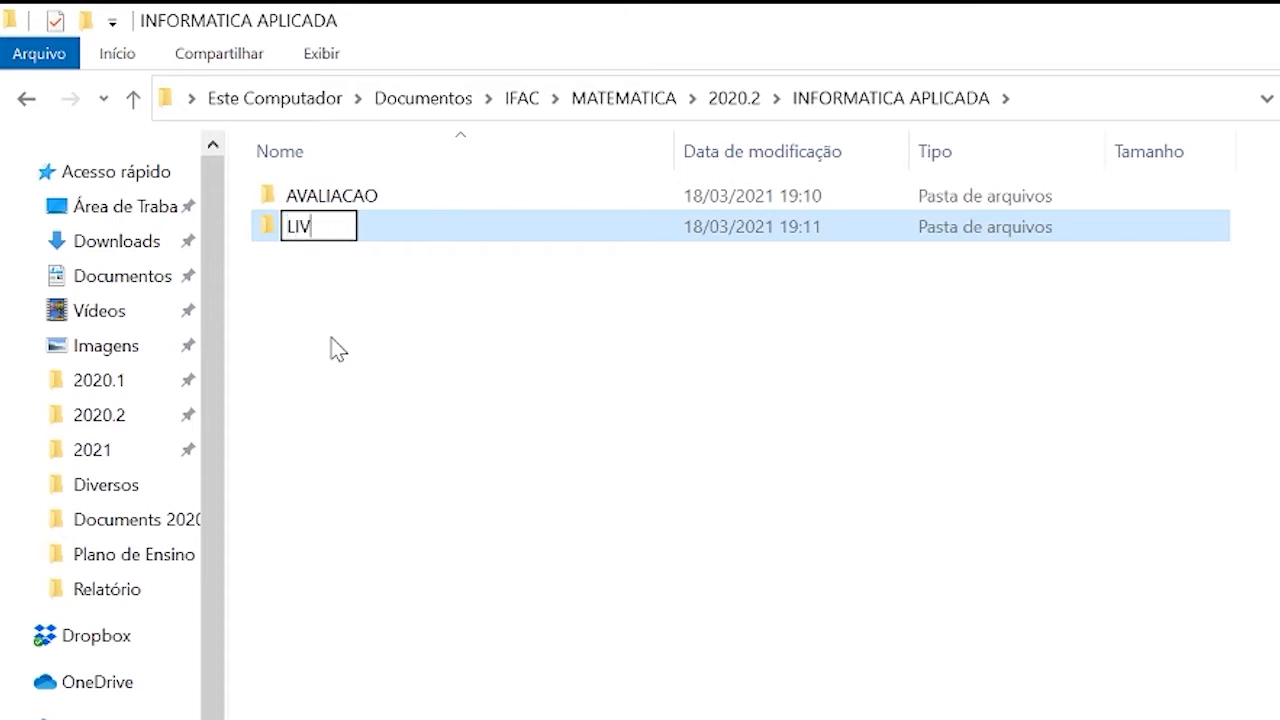
text(ROS)
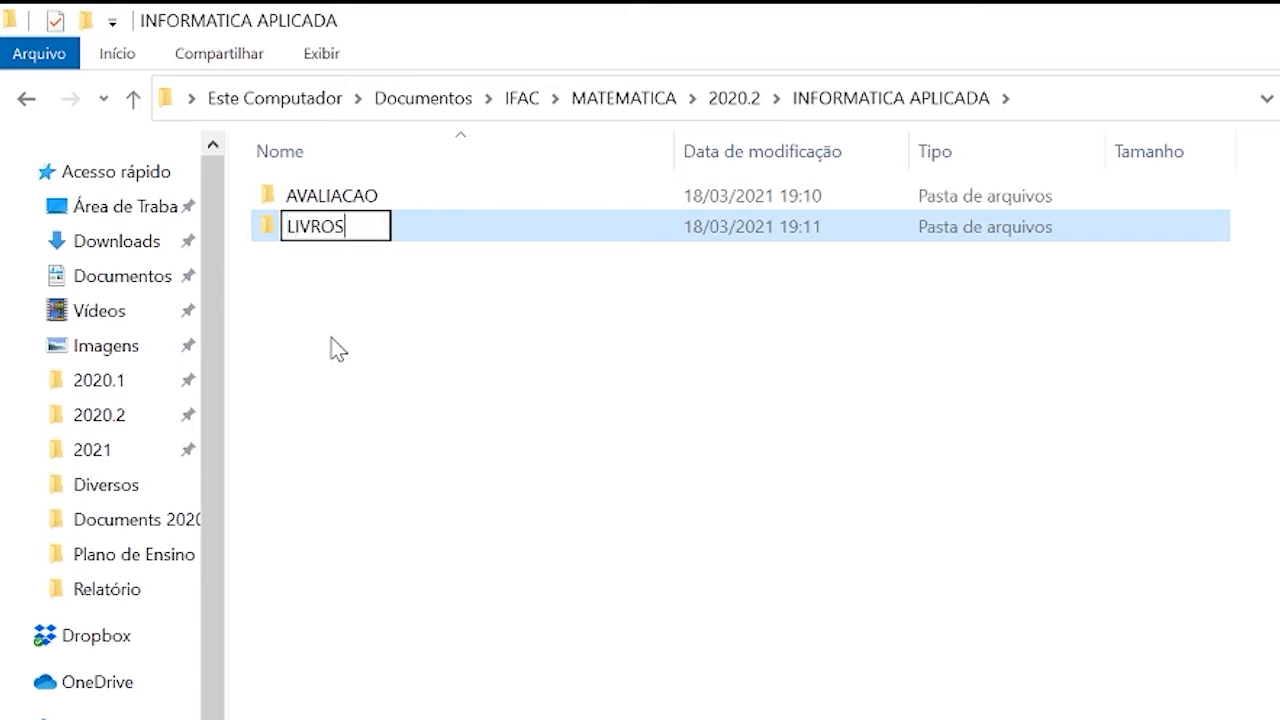
text( E ARTIGOS)
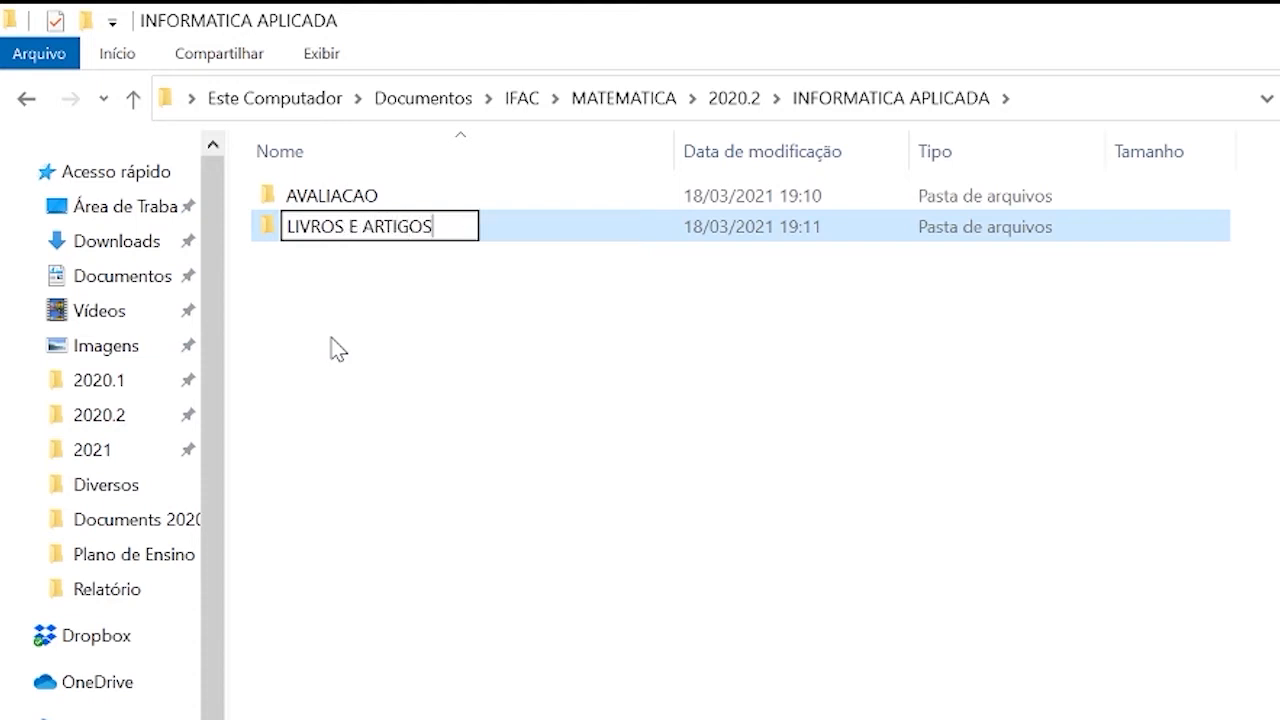
key(Return)
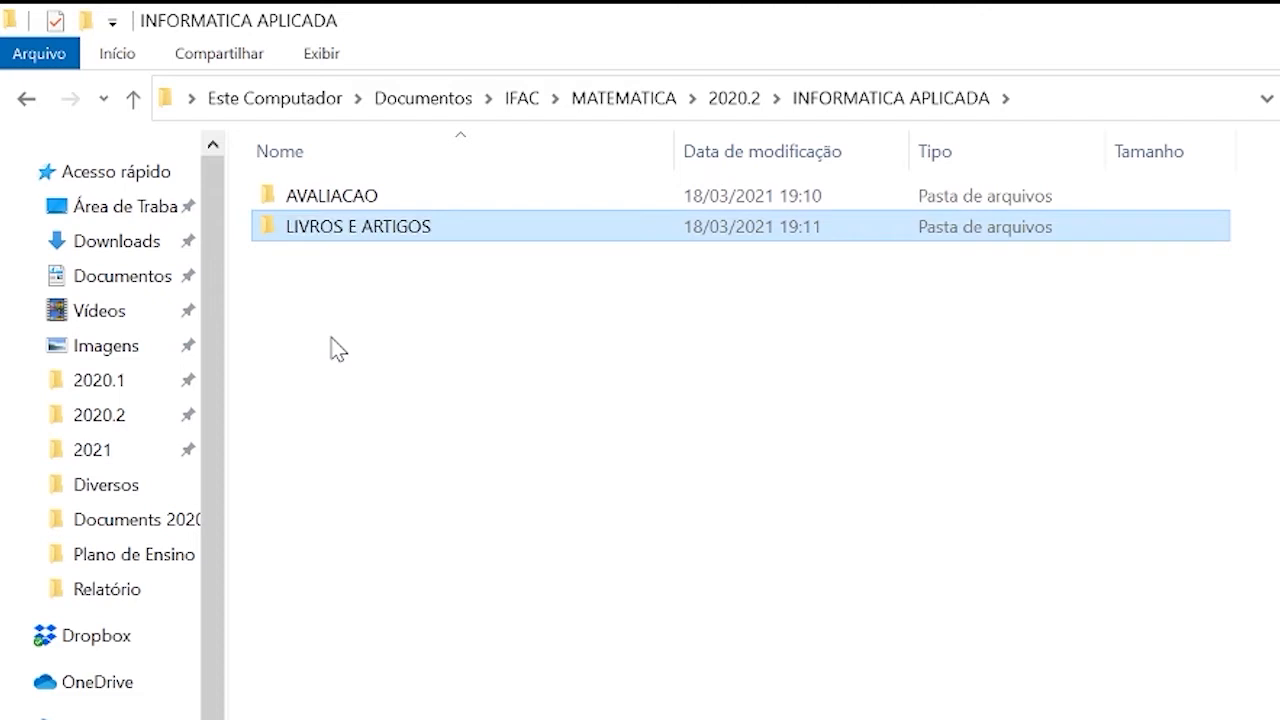
Create a third subfolder named NOTAS DE AULA in the INFORMATICA APLICADA folder.
key(ctrl+shift+n)
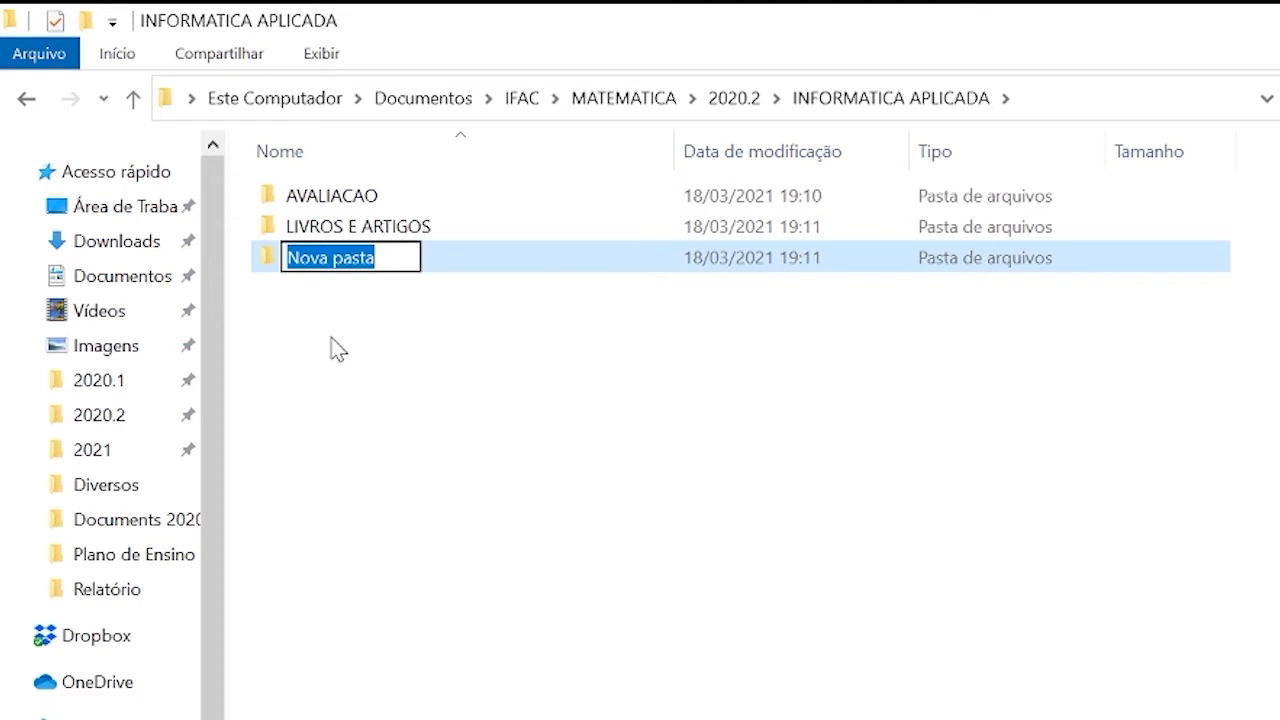
text(NOTAS)
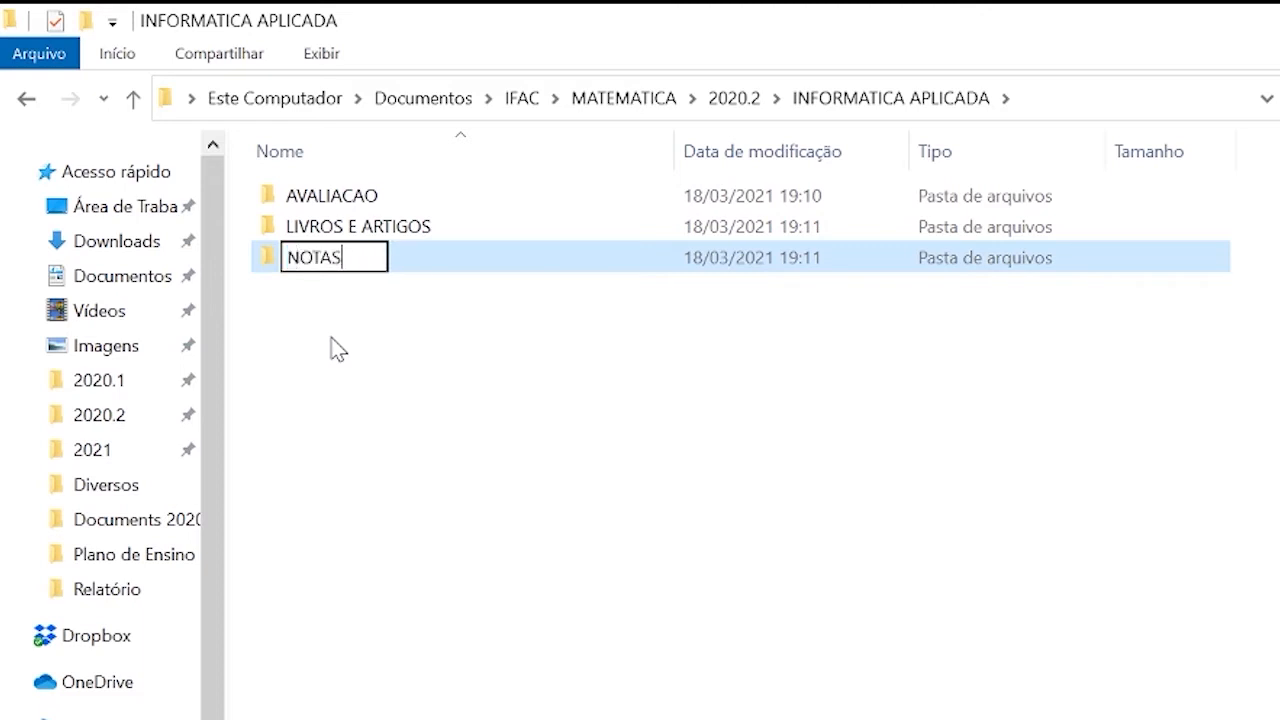
text( DE AU)
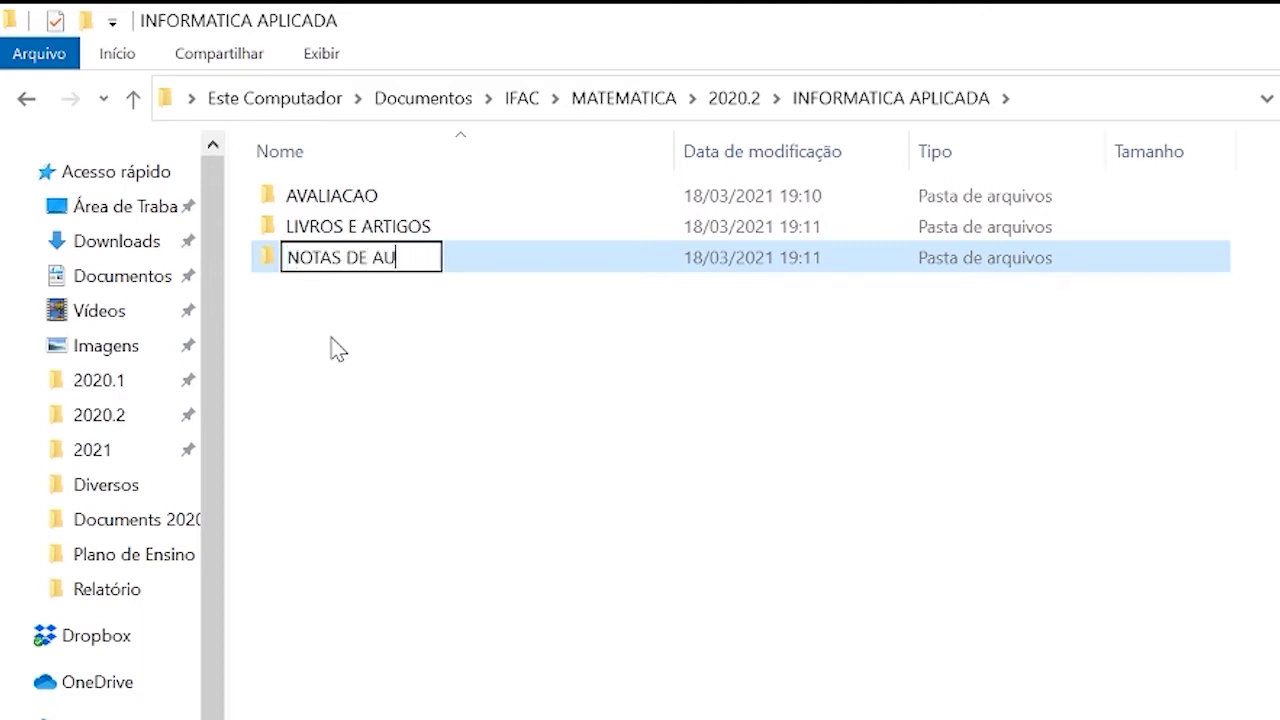
text(LA)
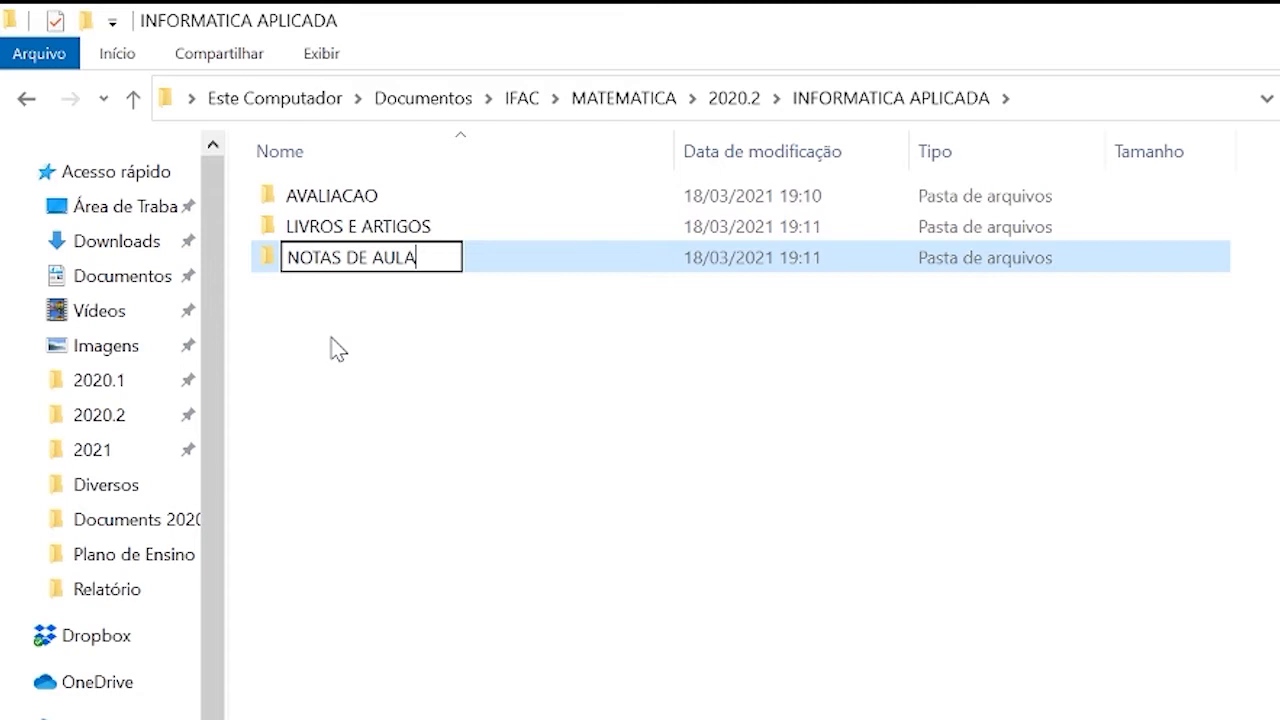
key(Return)
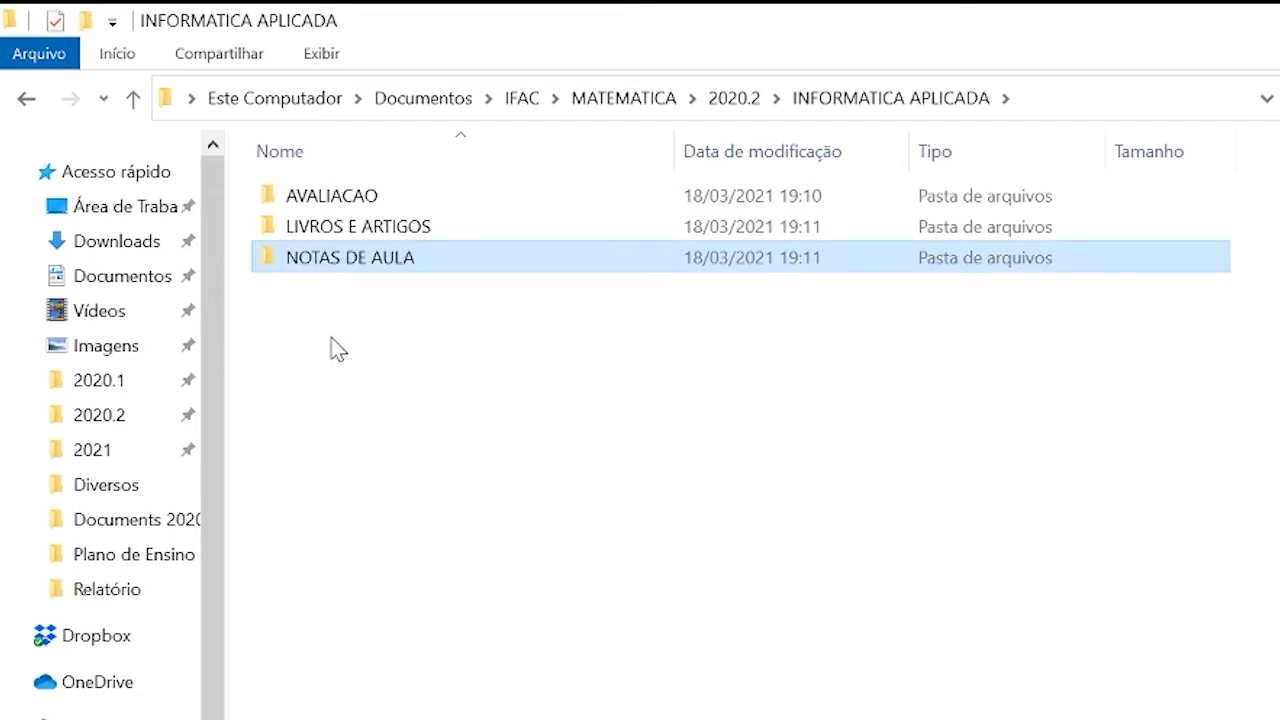
Create a fourth subfolder named DIVERSOS in the INFORMATICA APLICADA folder.
key(ctrl+shift+n)
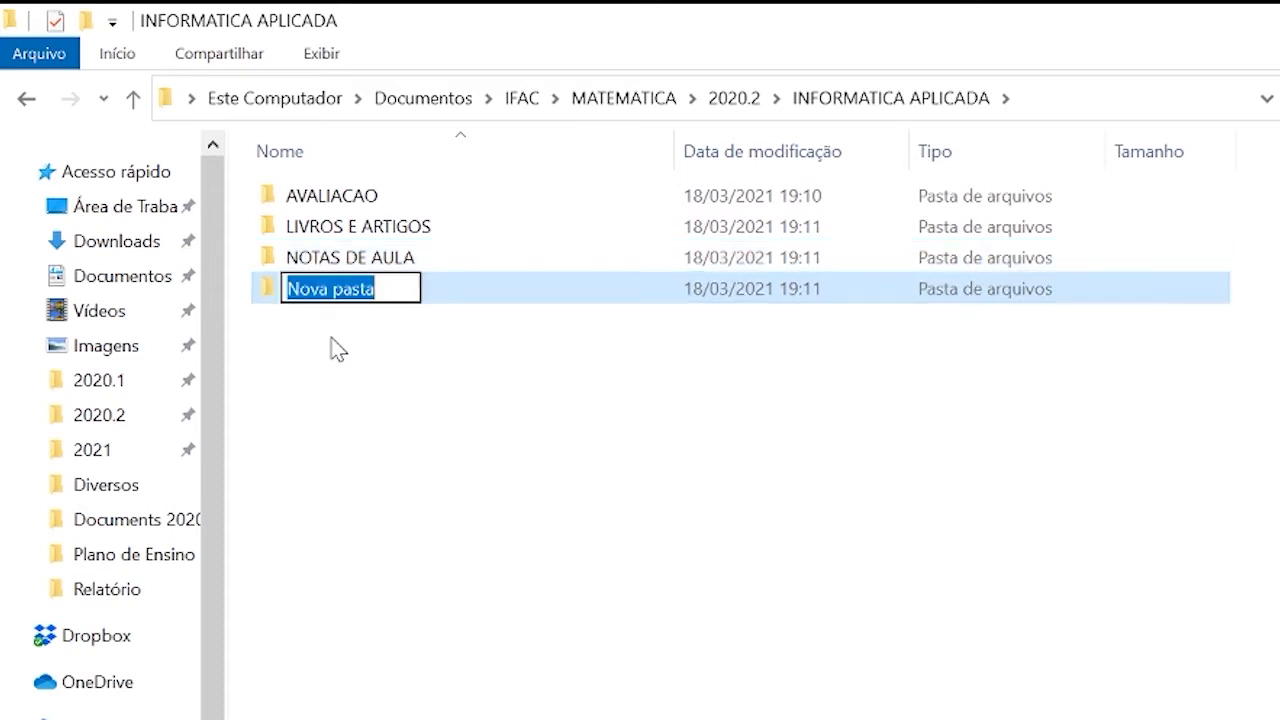
text(DIVERSOS)
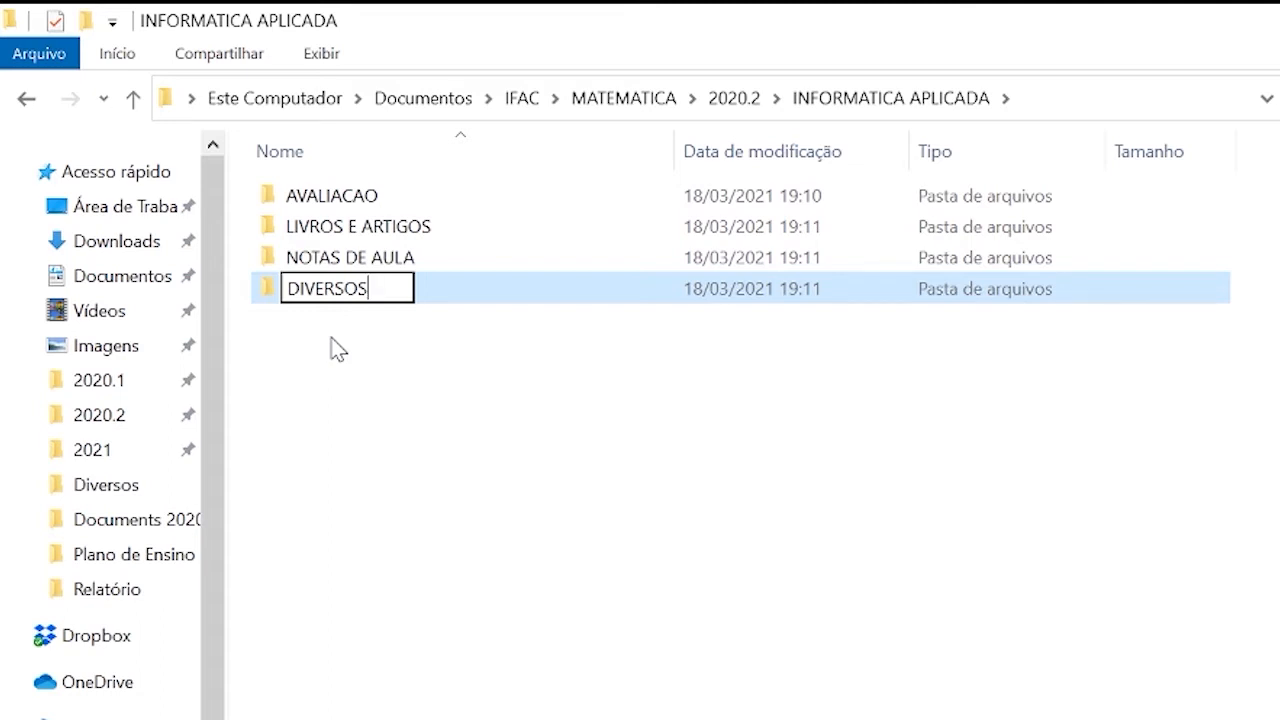
key(Return)
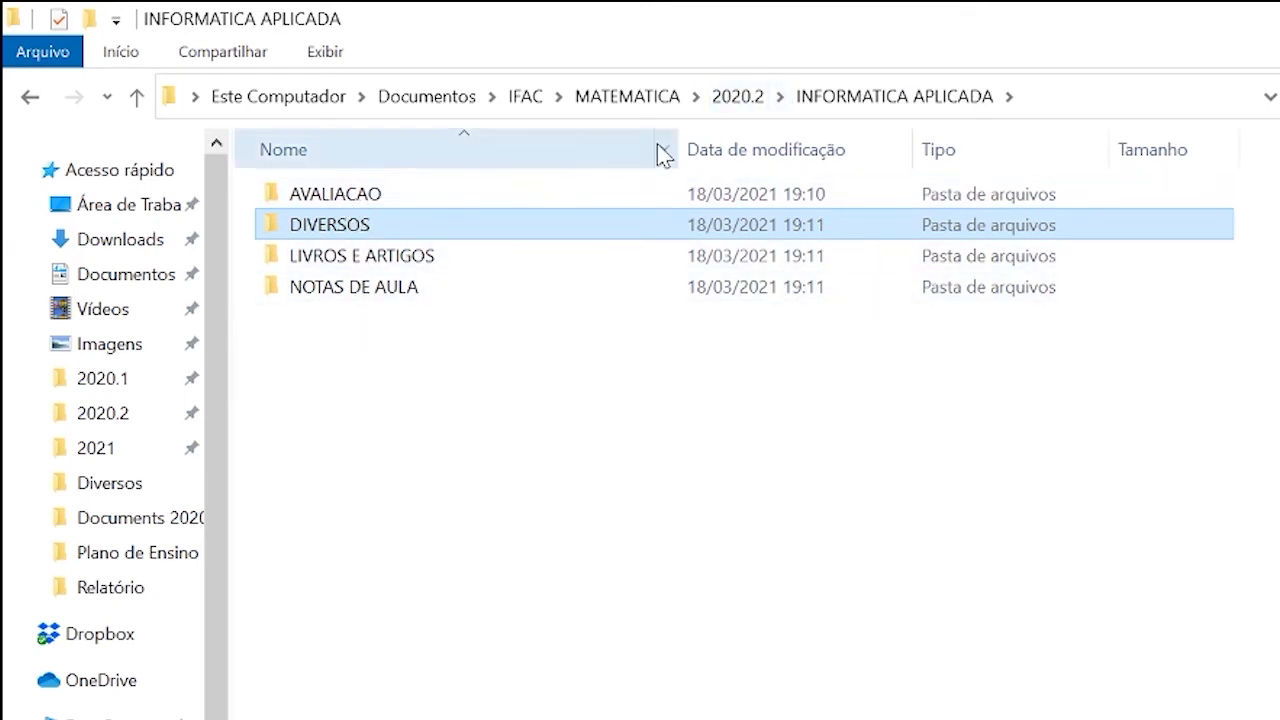
Return to the 2020.2 folder and make four copies of the INFORMATICA APLICADA folder there.
click(733, 102)
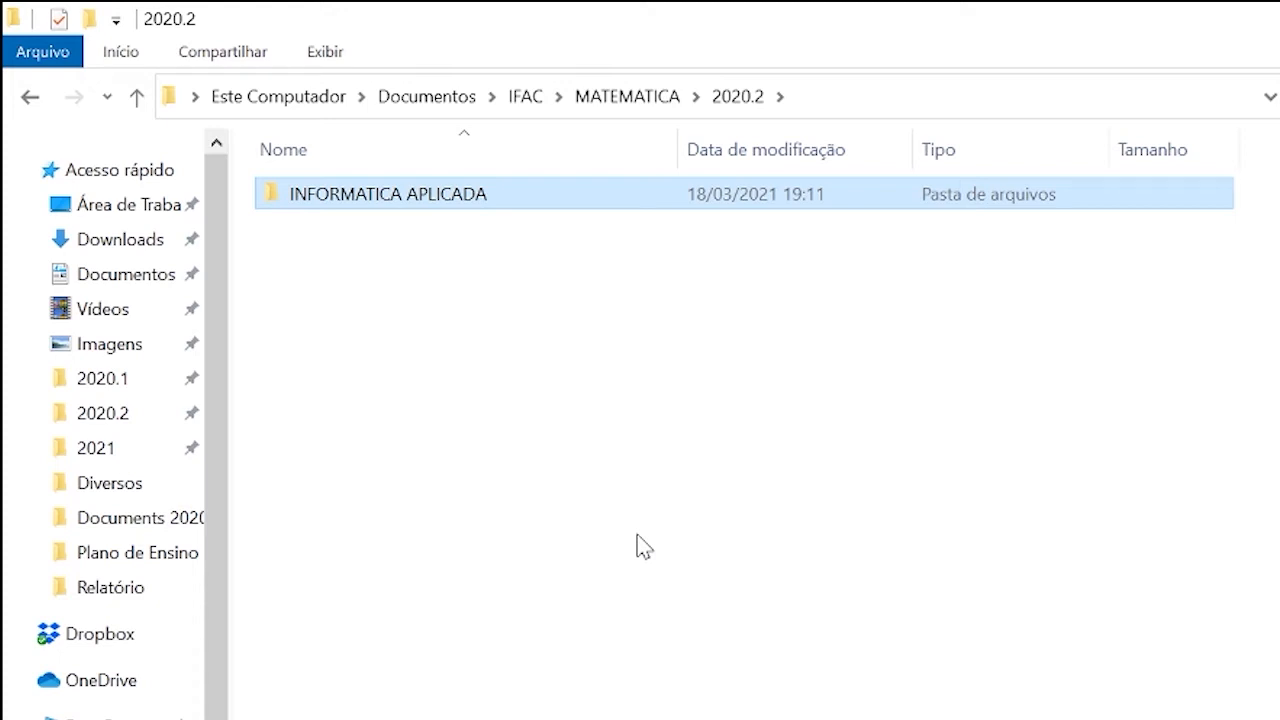
key(ctrl+v)
key(ctrl+v)
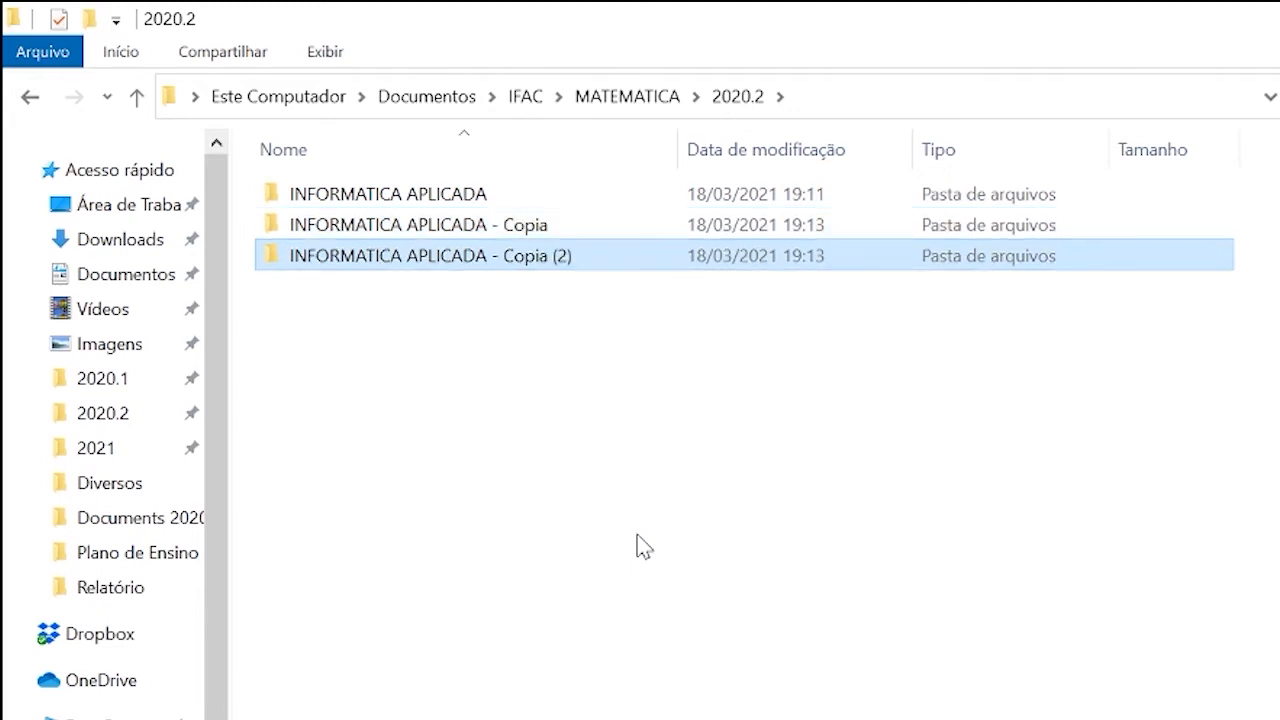
key(ctrl+v)
key(ctrl+v)
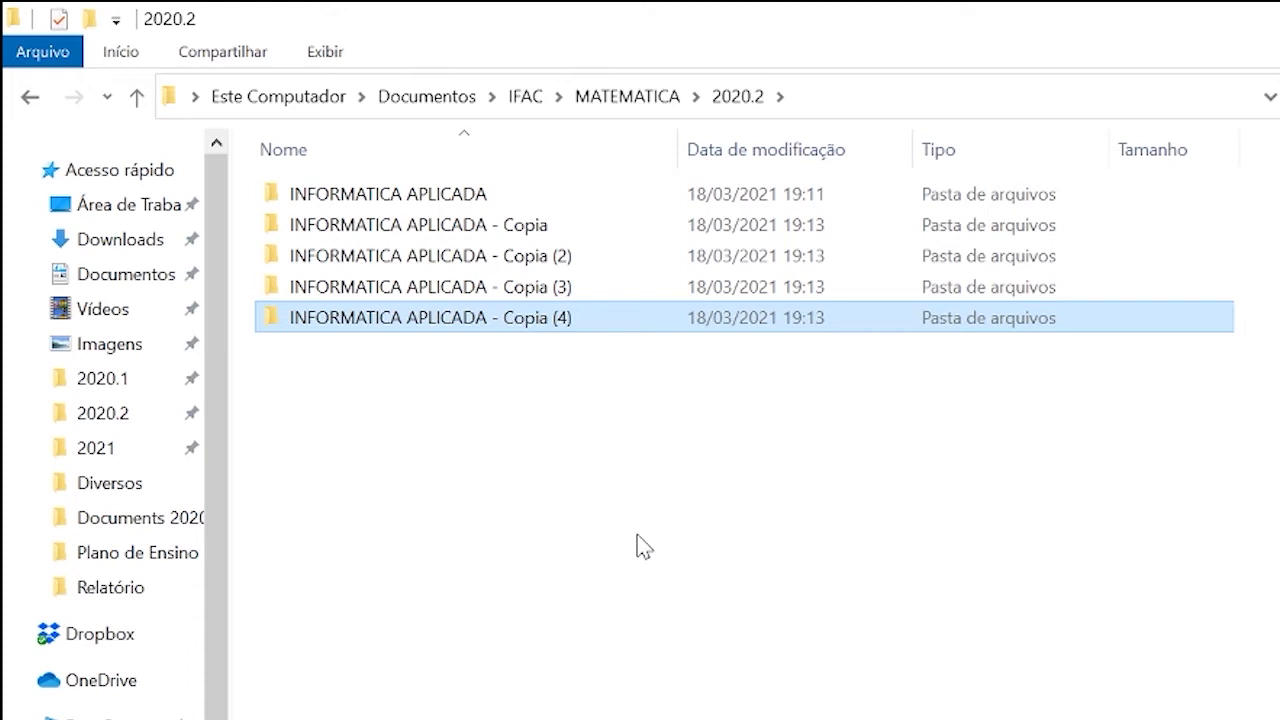
click(355, 227)
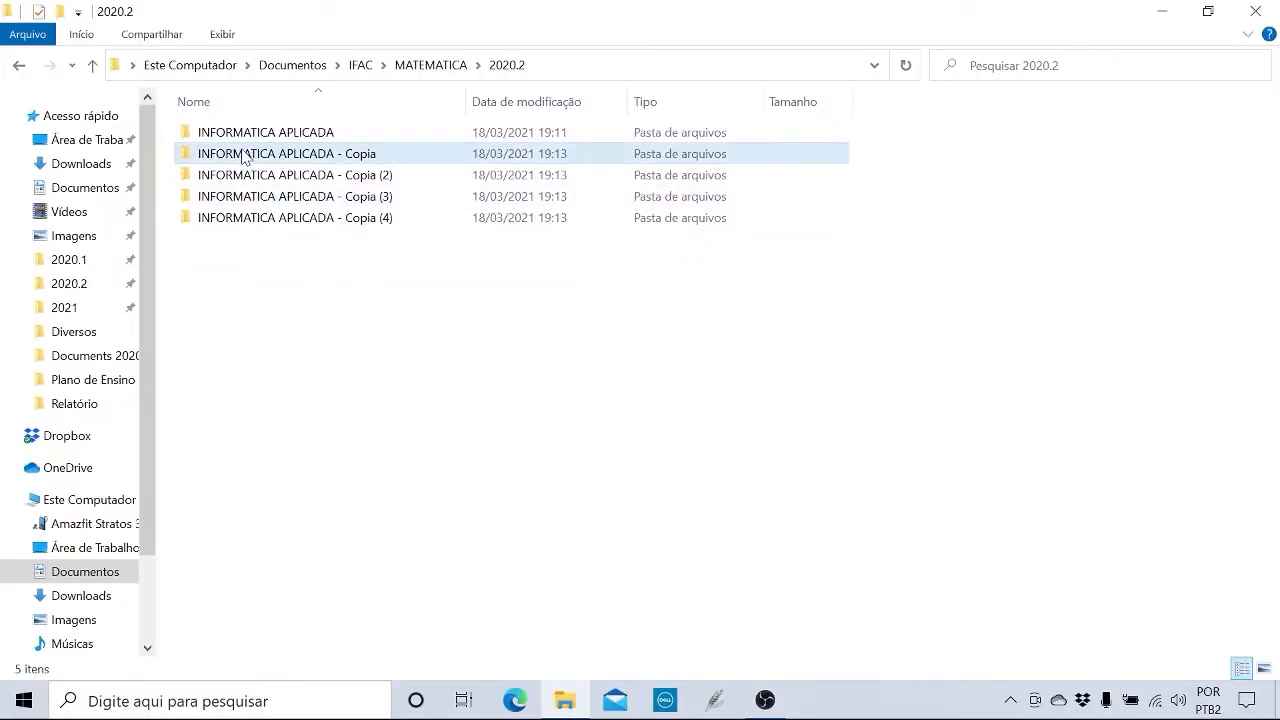
click(243, 156)
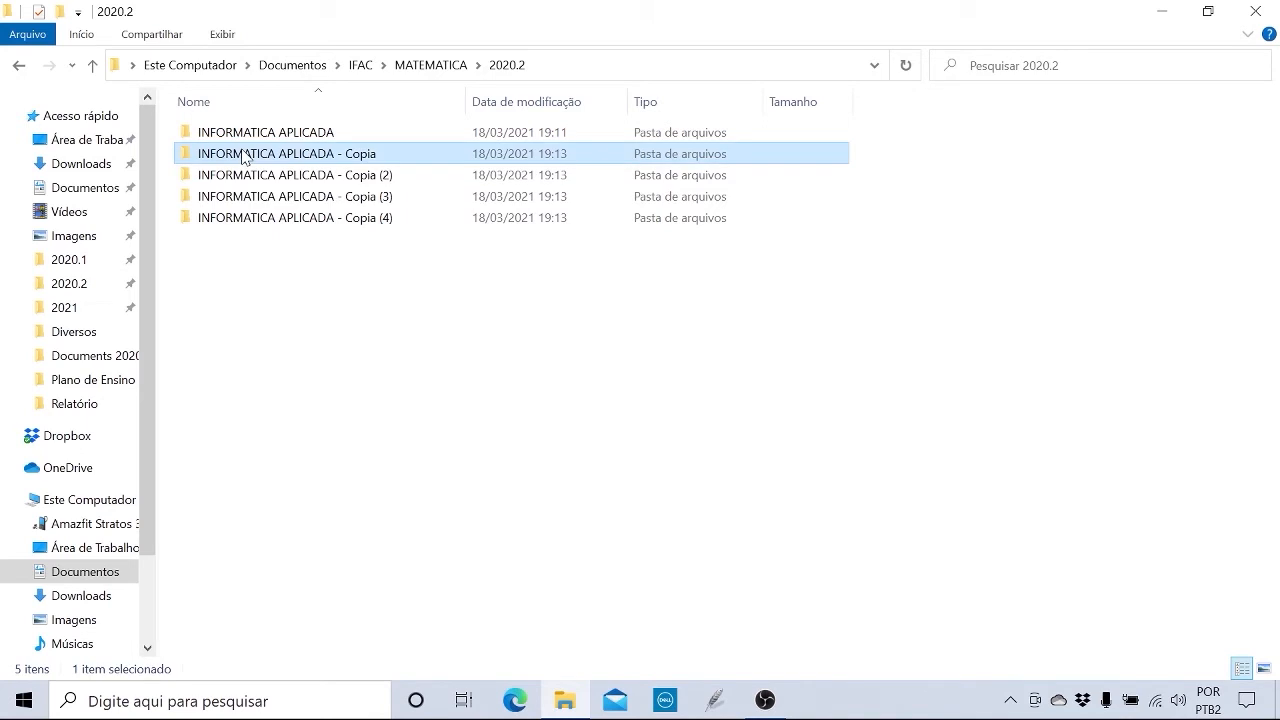
right_click(243, 156)
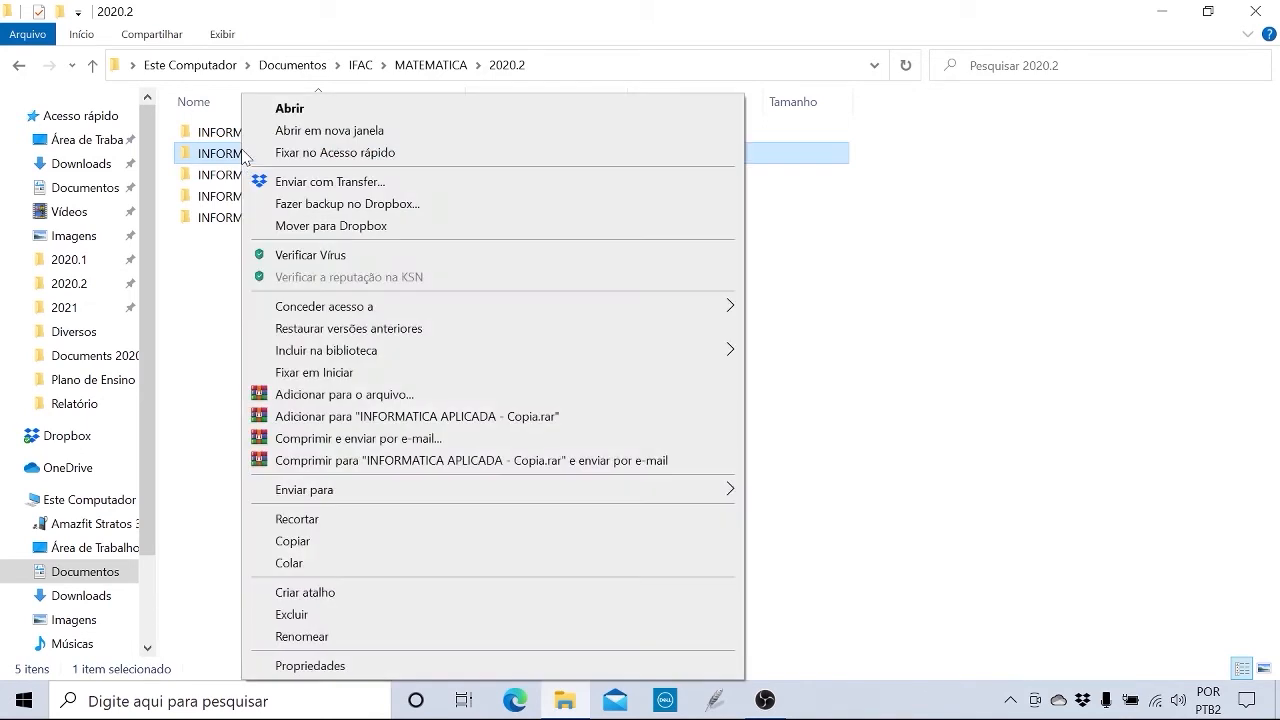
click(346, 642)
click(268, 440)
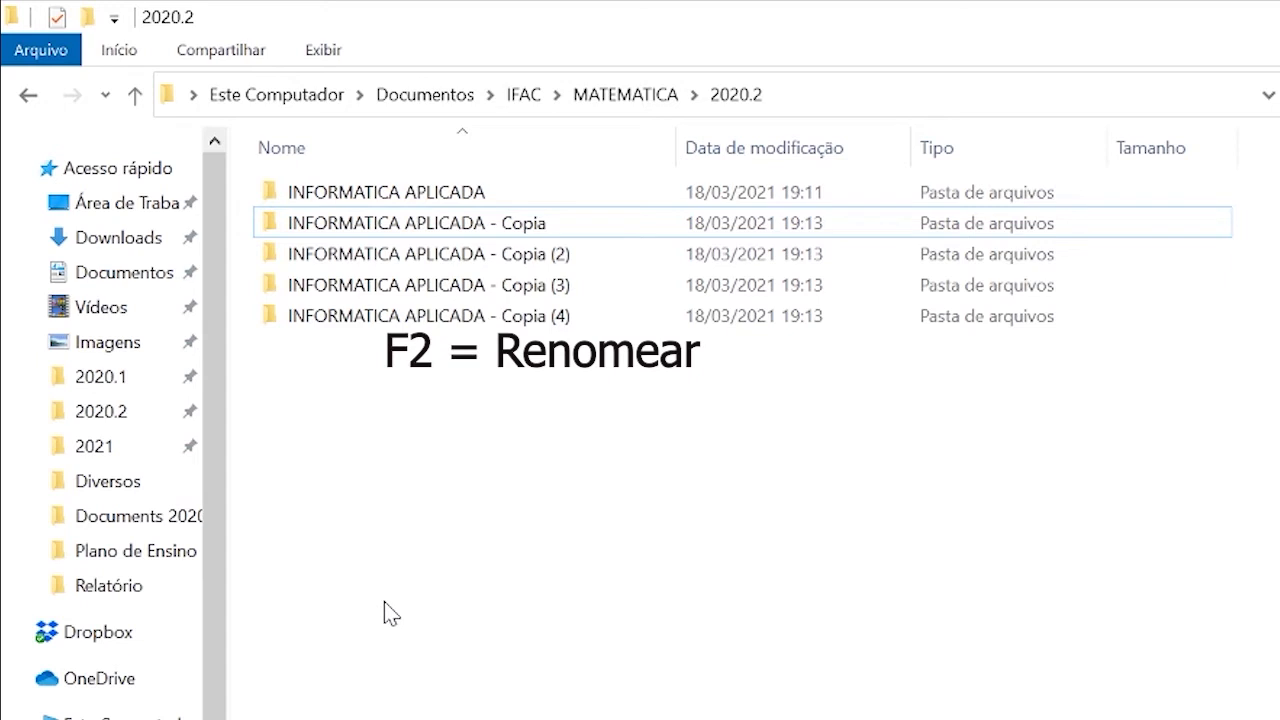
Rename the folder INFORMATICA APLICADA - Copia as PORTUGUES INSTRUMENTAL.
click(314, 224)
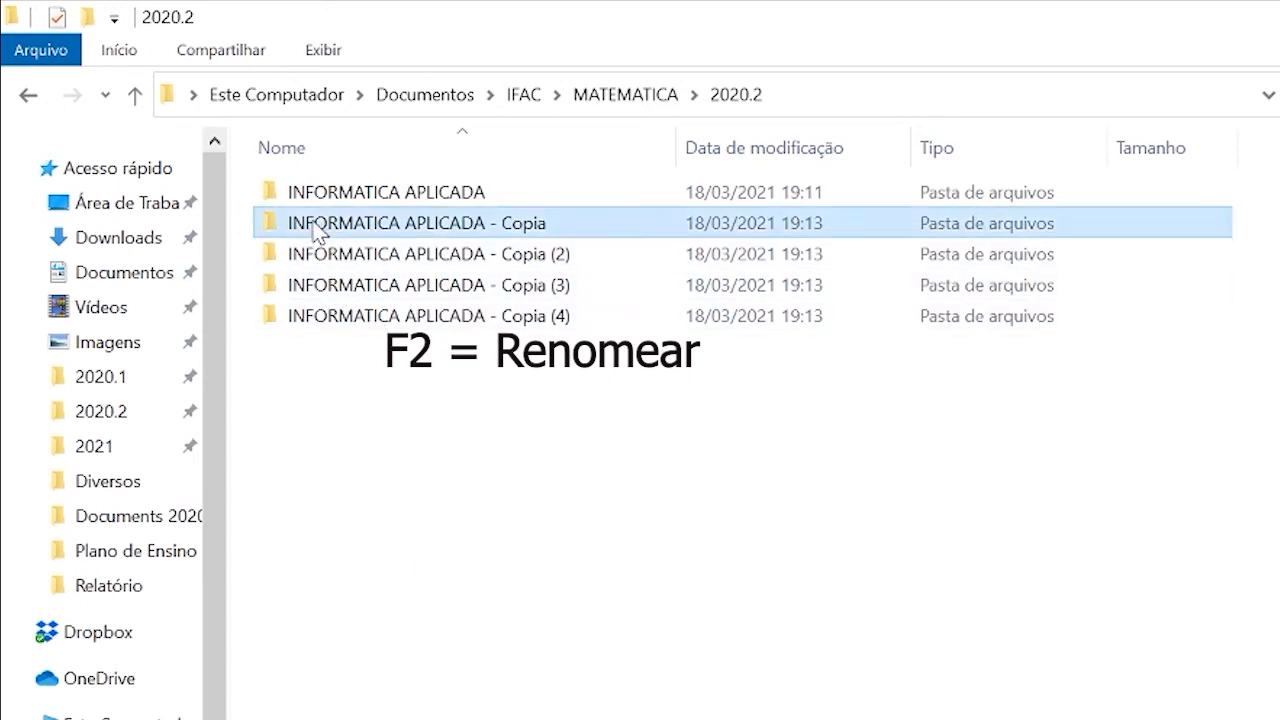
key(F2)
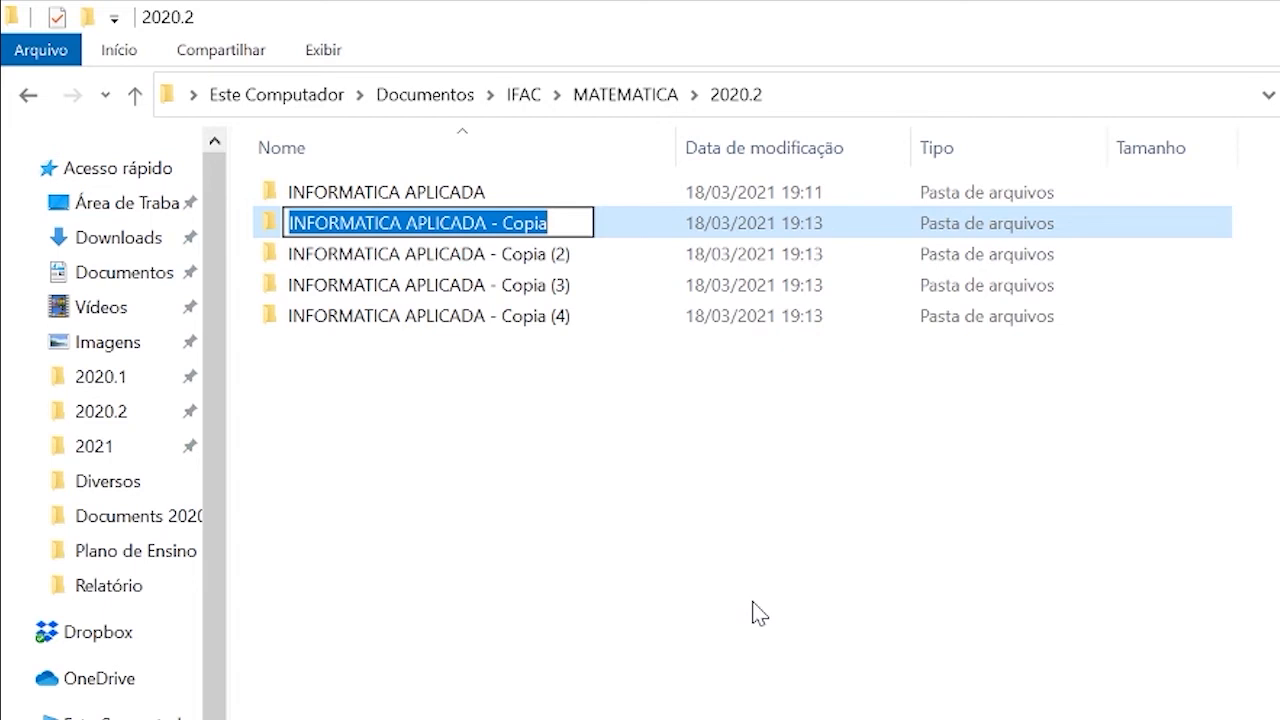
text(POR)
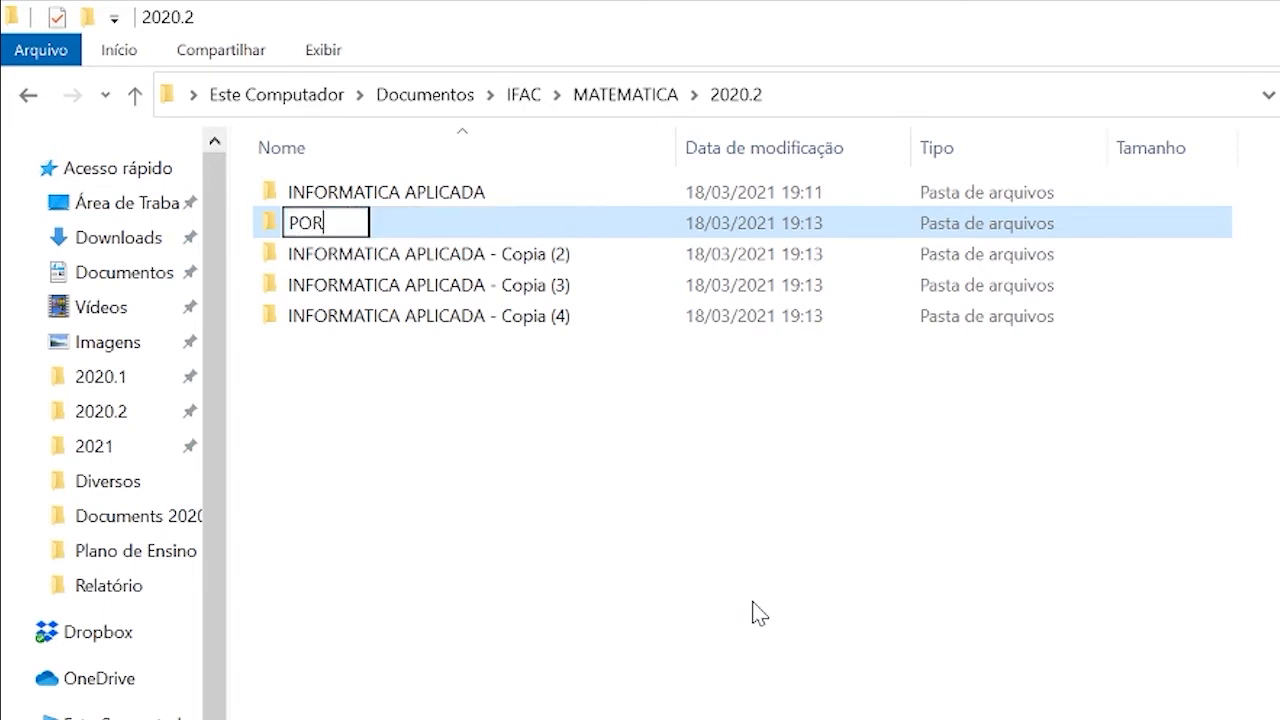
text(TUGU)
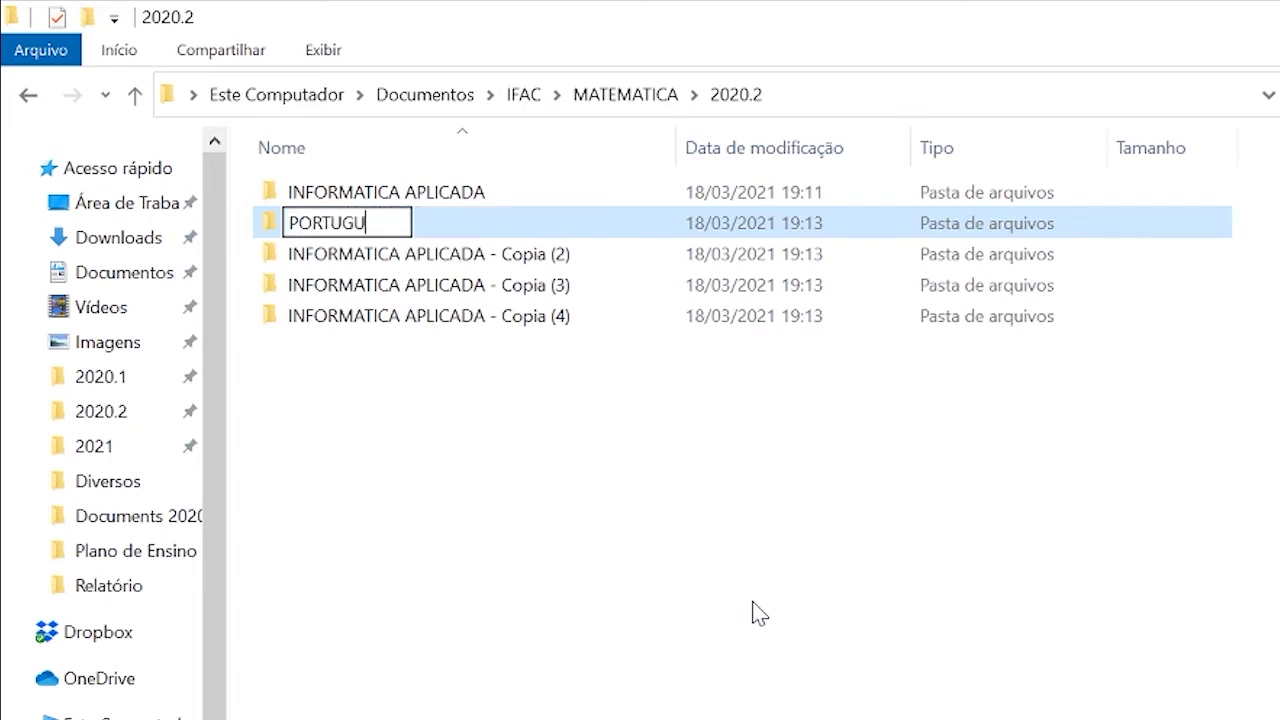
text(ES)
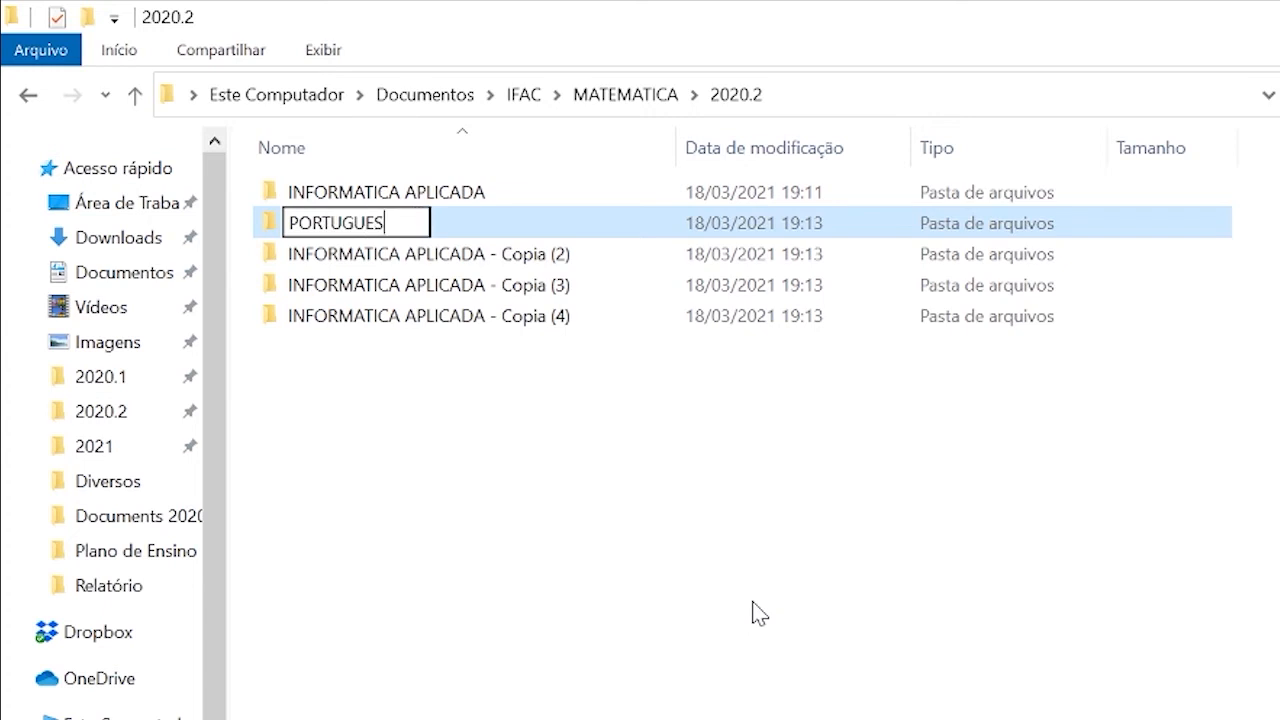
text( INST)
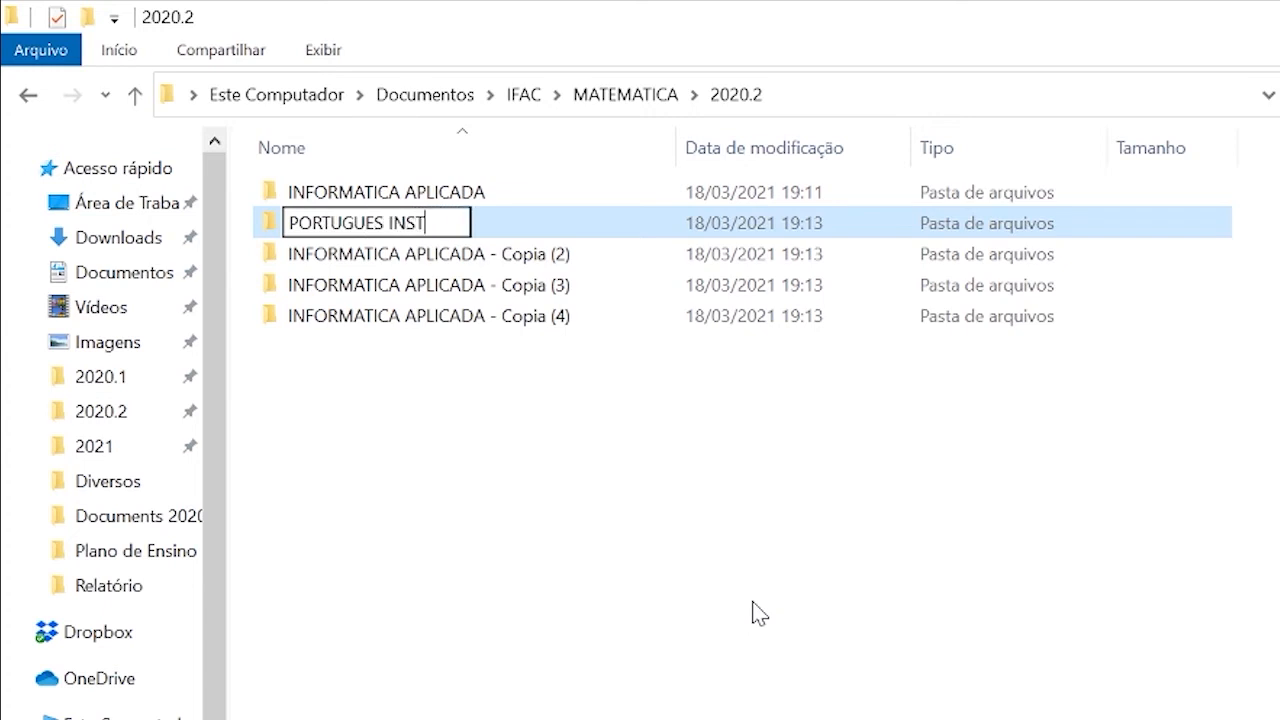
text(RUMENTAL)
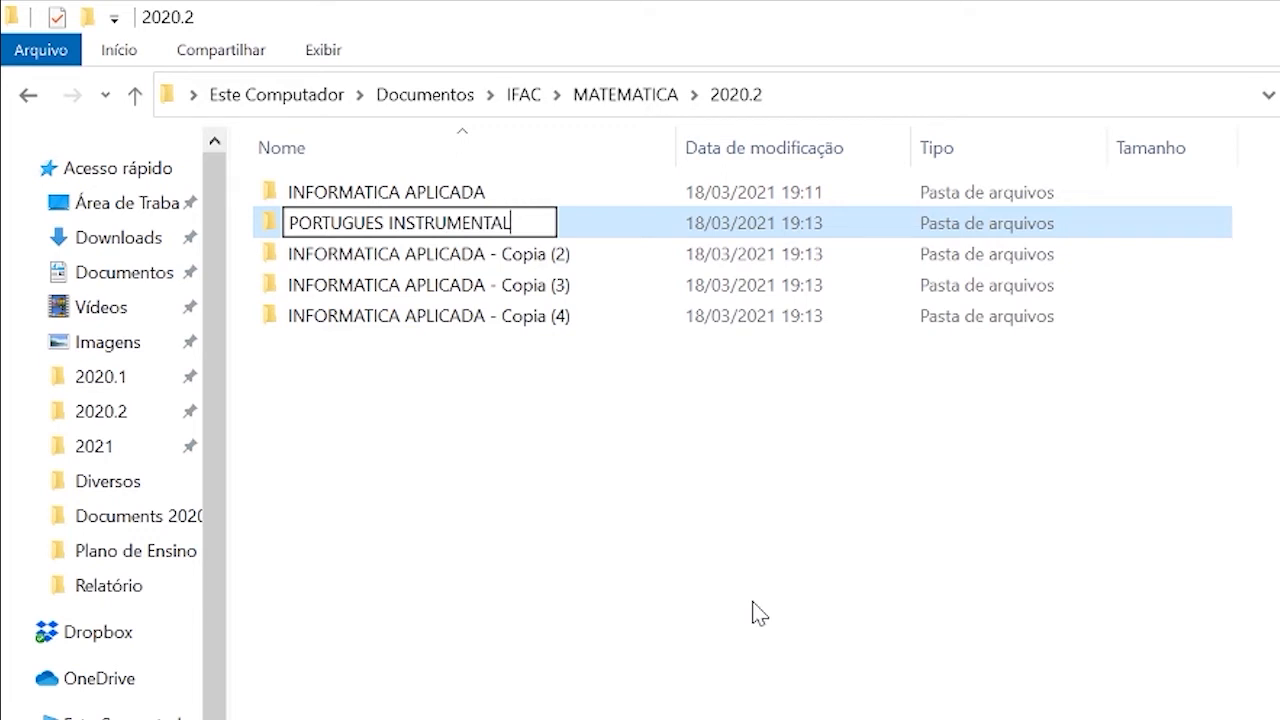
key(Return)
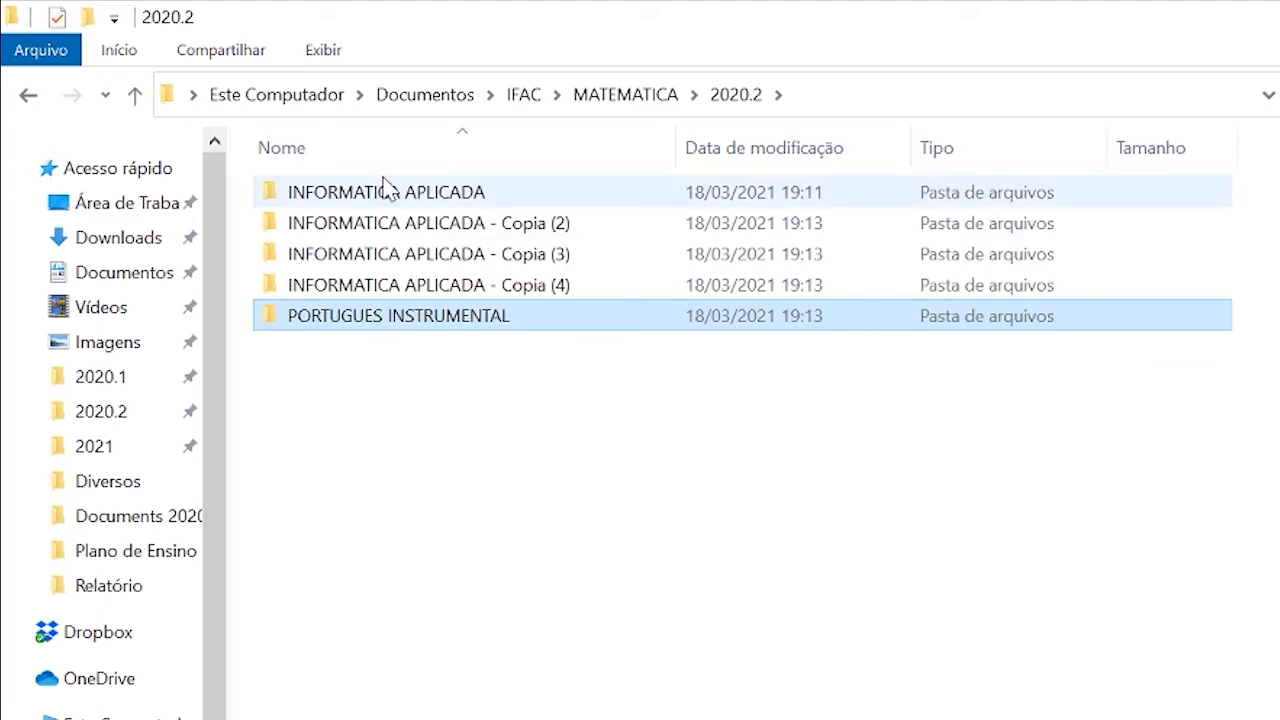
Check the contents of the PORTUGUES INSTRUMENTAL folder and open the DIVERSOS folder inside INFORMATICA APLICADA.
double_click(370, 333)
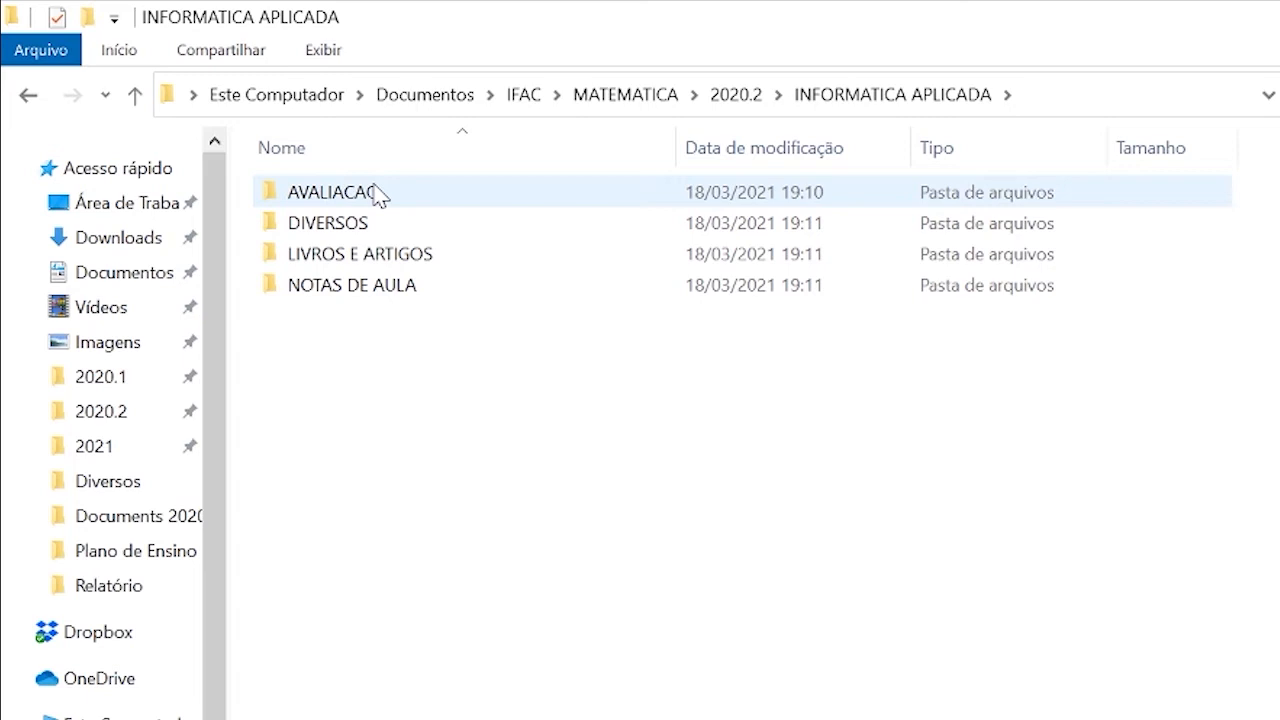
click(29, 94)
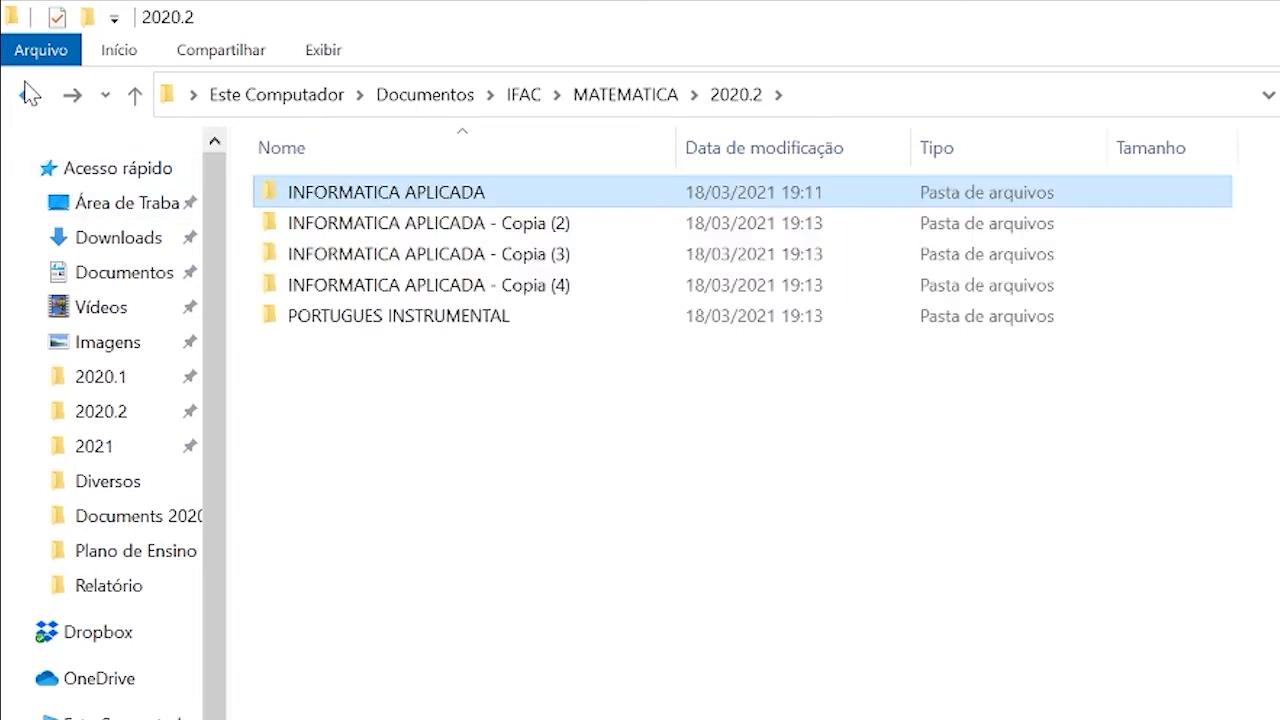
double_click(390, 194)
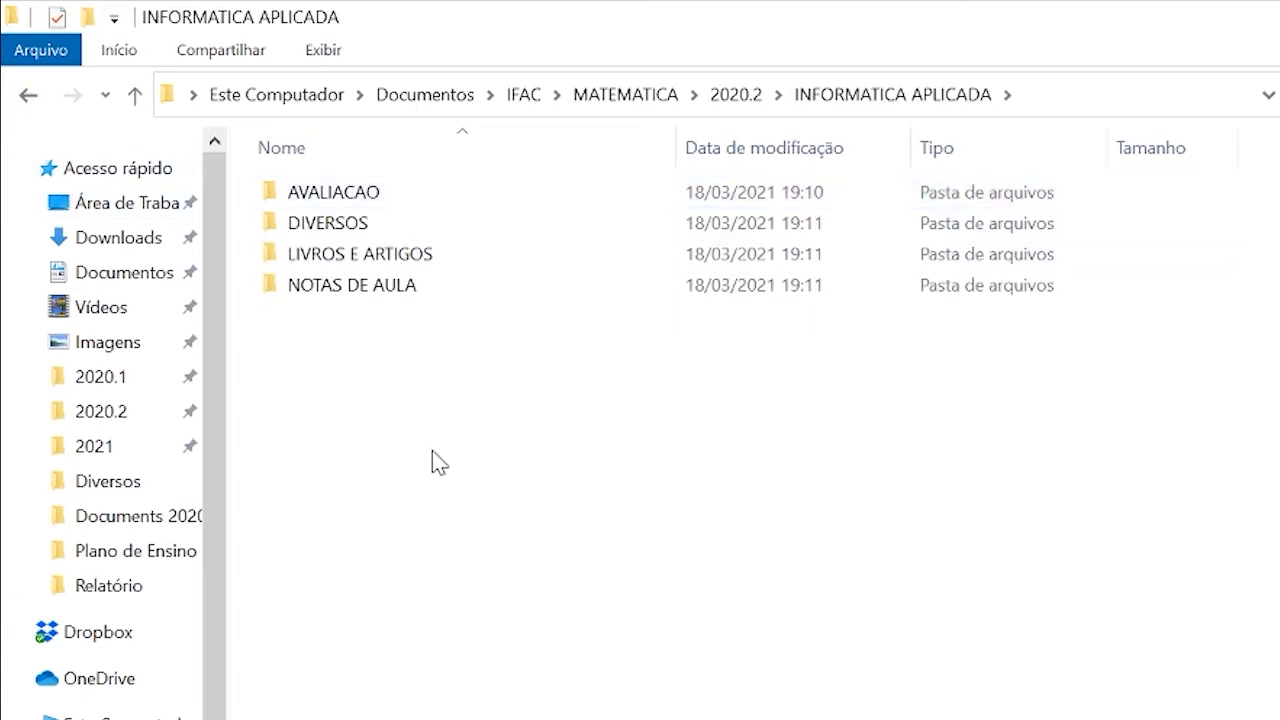
double_click(311, 224)
Create a new text document named OBSERVACOES in the DIVERSOS folder.
right_click(427, 248)
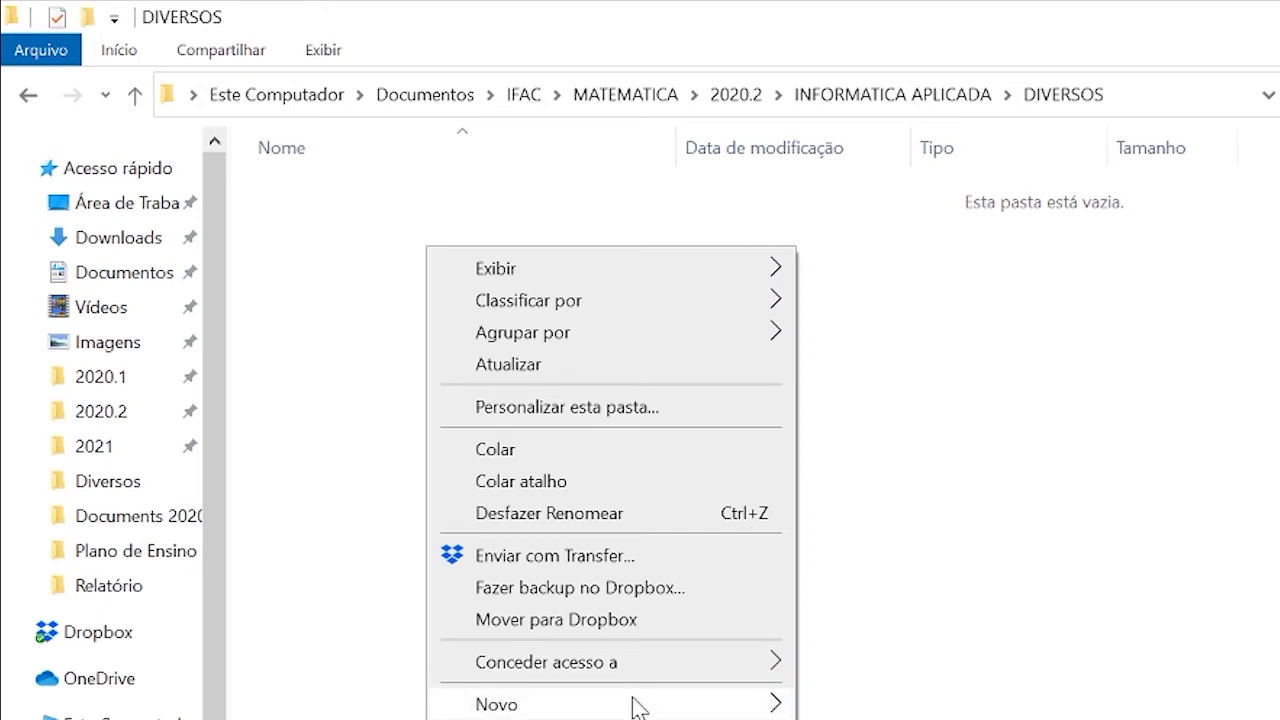
mouse_move(634, 706)
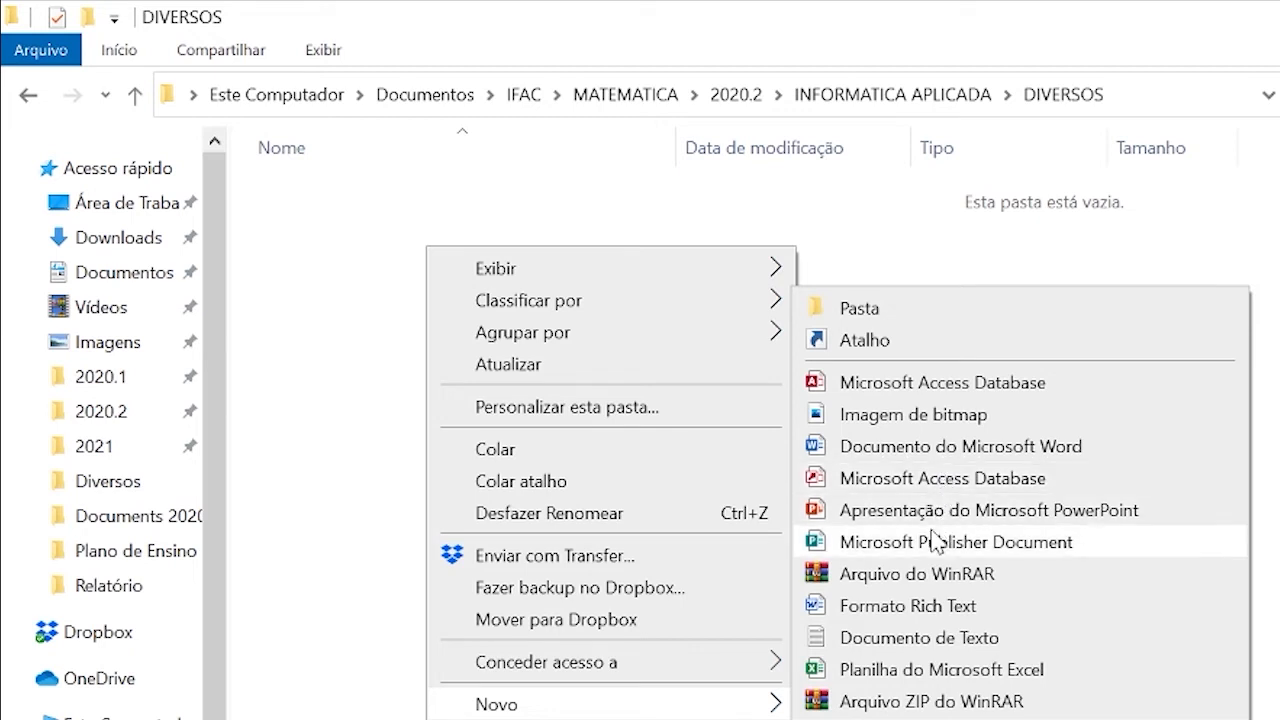
click(873, 640)
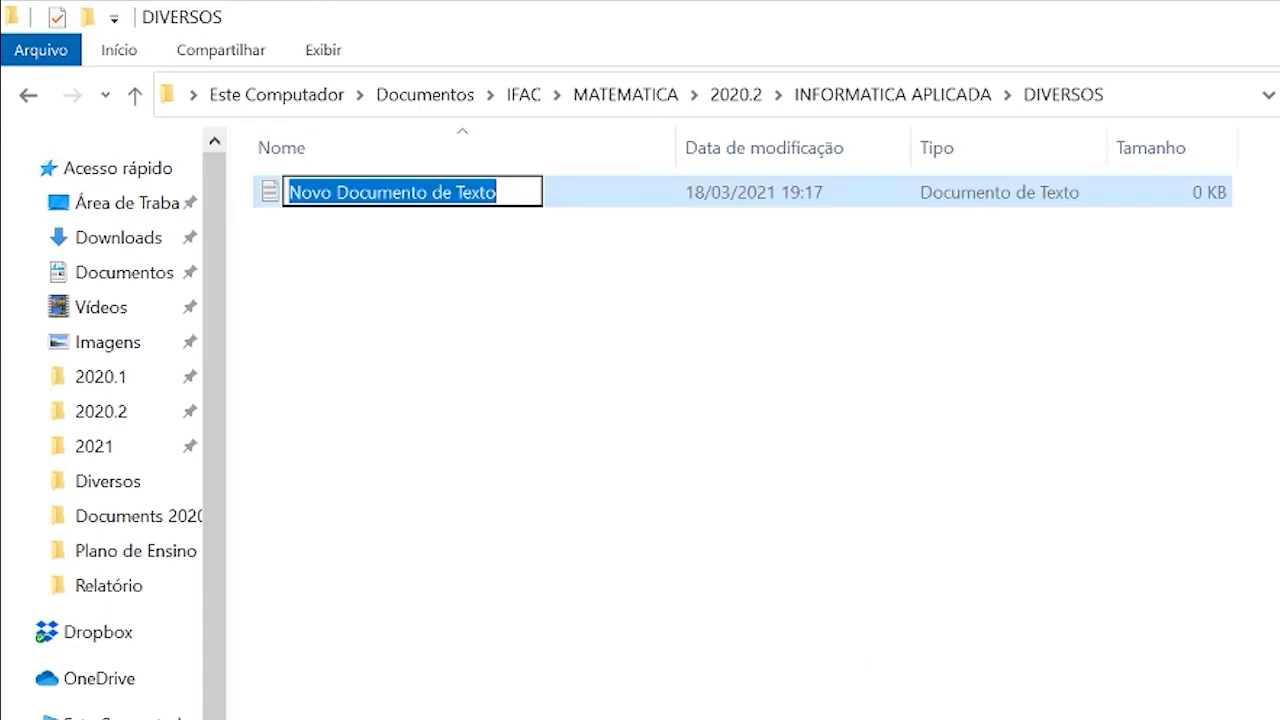
text(oBSERV)
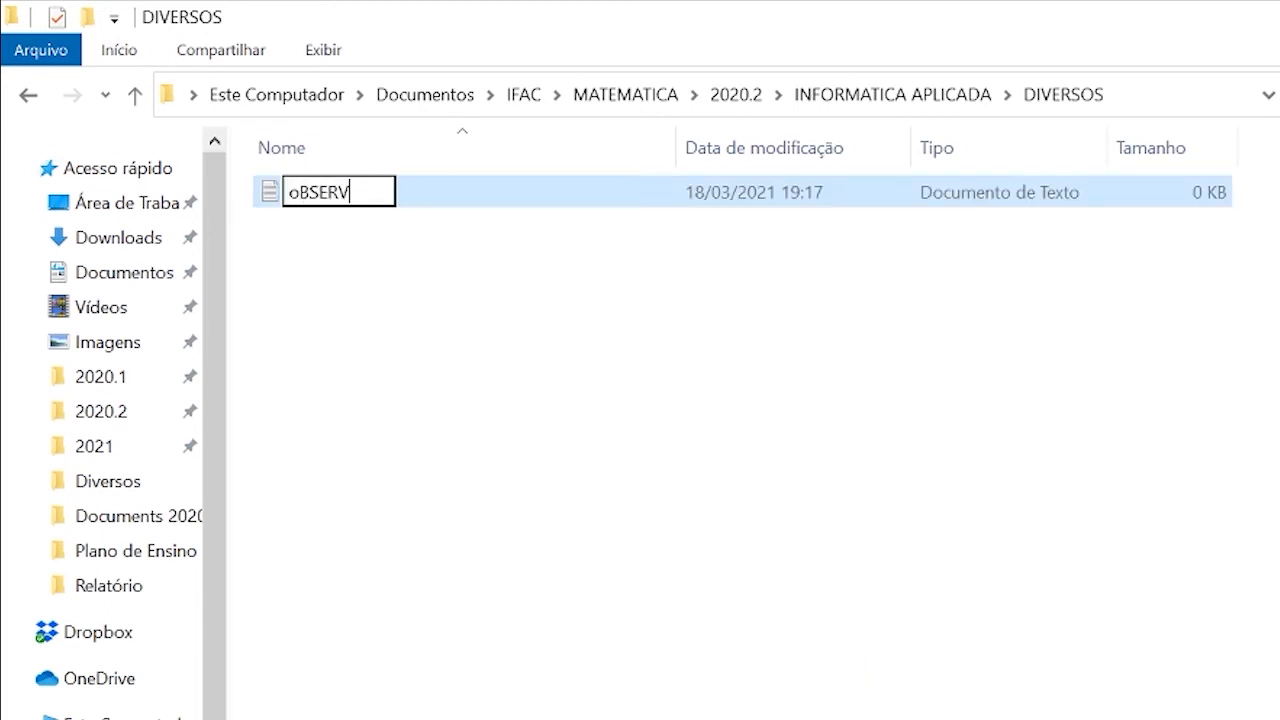
text(ACOES)
key(BackSpace)
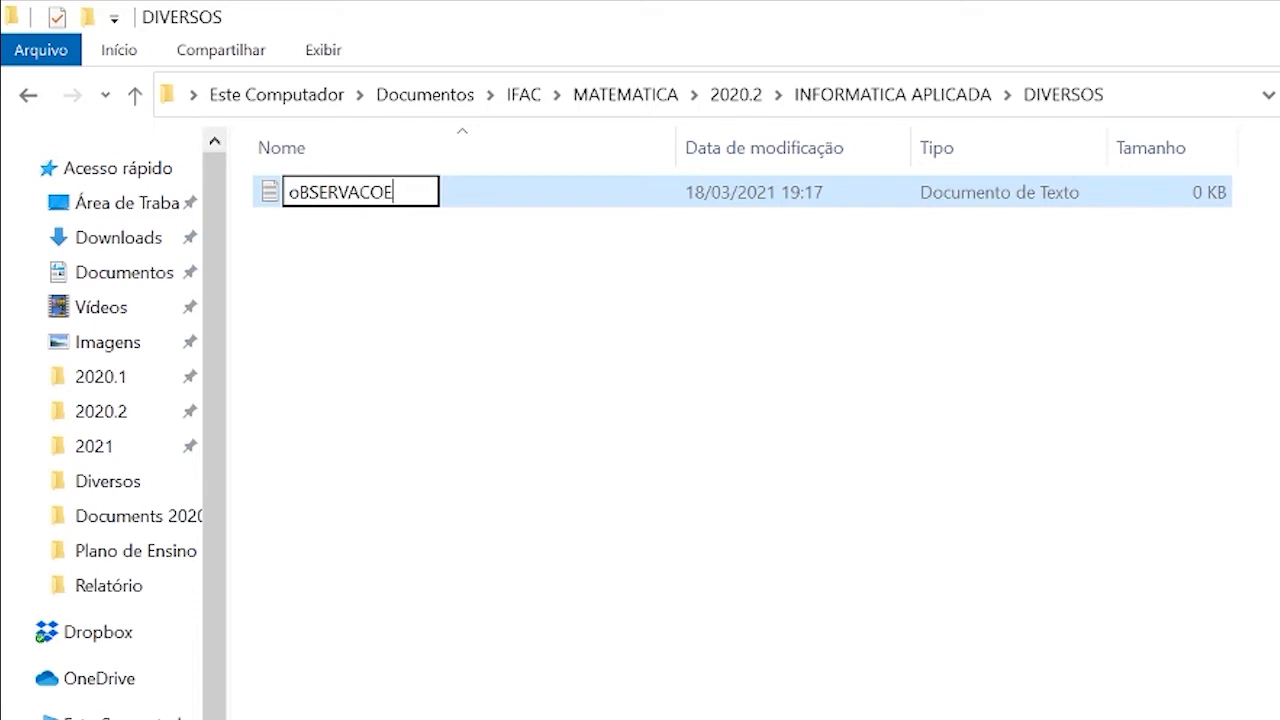
key(BackSpace)
key(BackSpace)
key(BackSpace)
key(BackSpace)
key(BackSpace)
key(BackSpace)
key(BackSpace)
key(BackSpace)
key(BackSpace)
key(BackSpace)
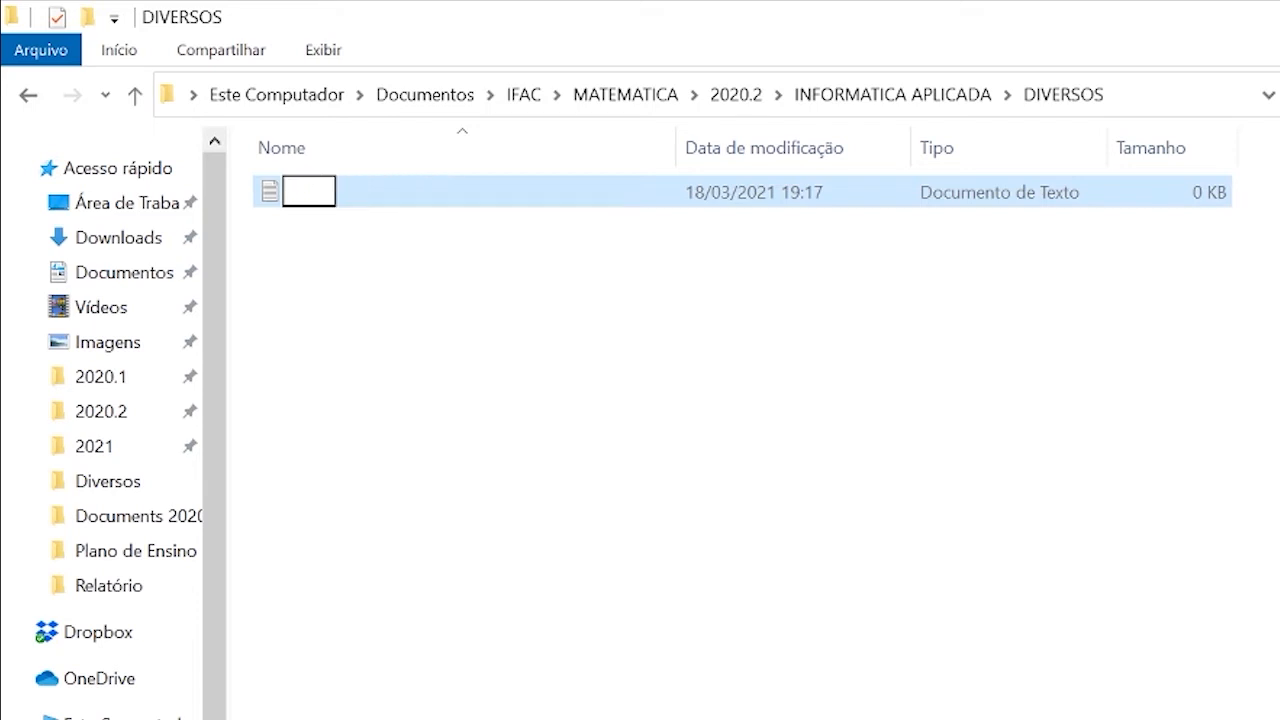
text(OBSE)
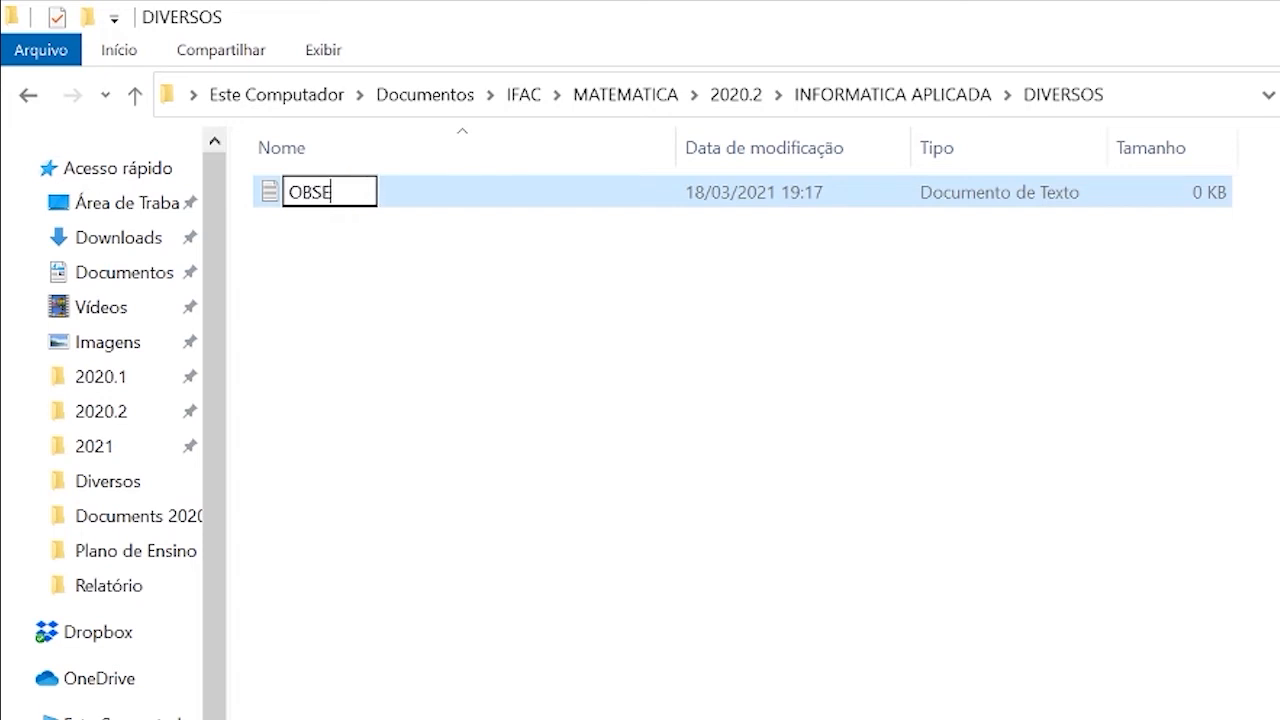
text(RVACOES)
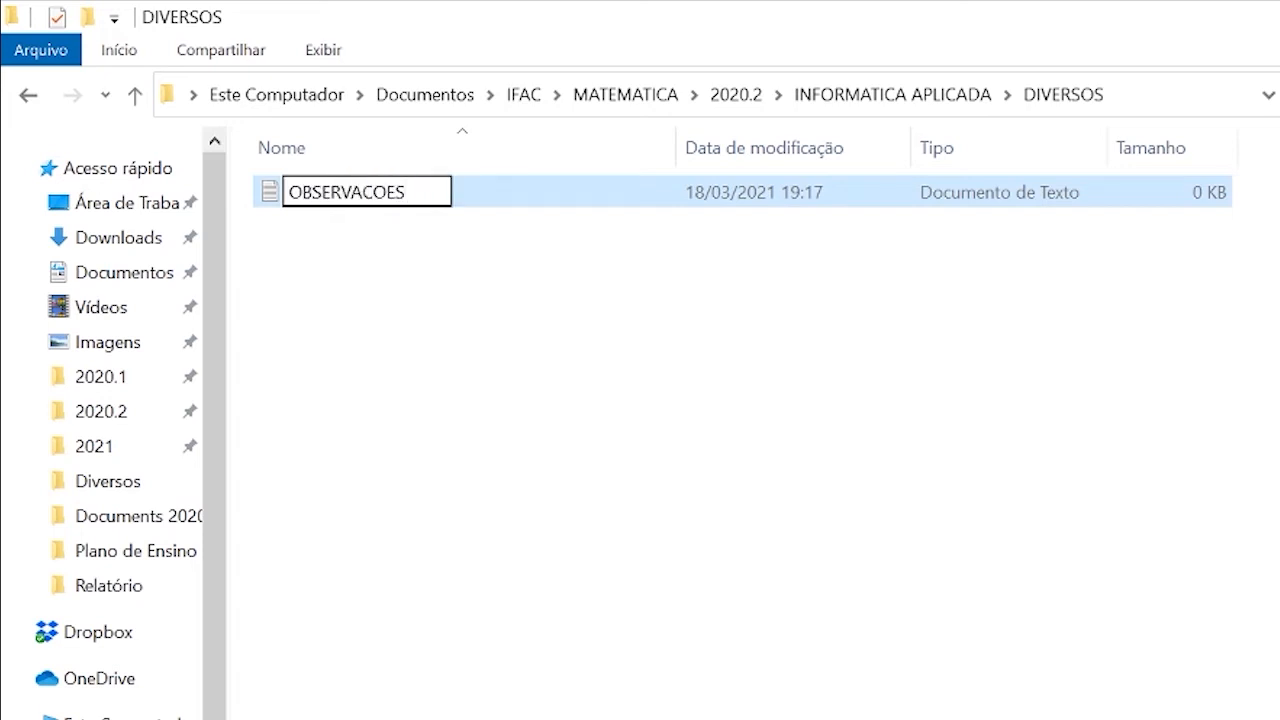
key(Return)
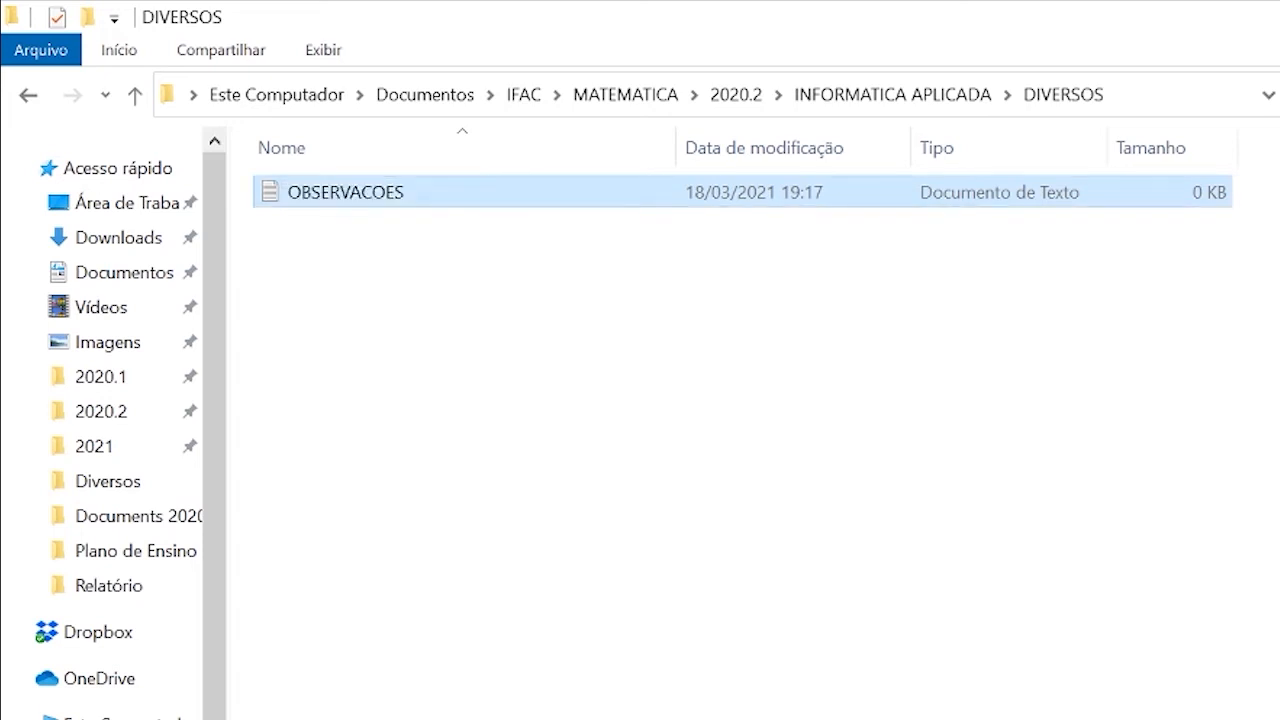
Open the OBSERVACOES document and write the text VERIFICAR AULAS NO GOOGLE DRIVE.
key(Return)
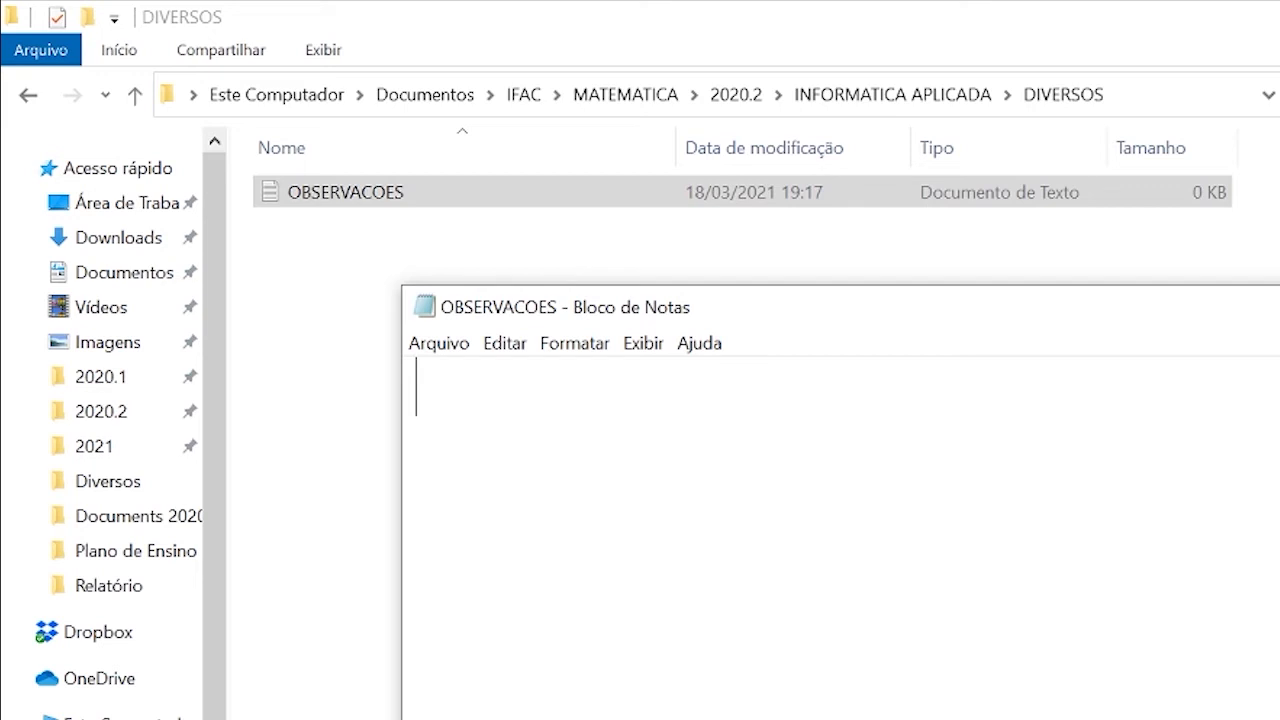
text(VERIFICAR)
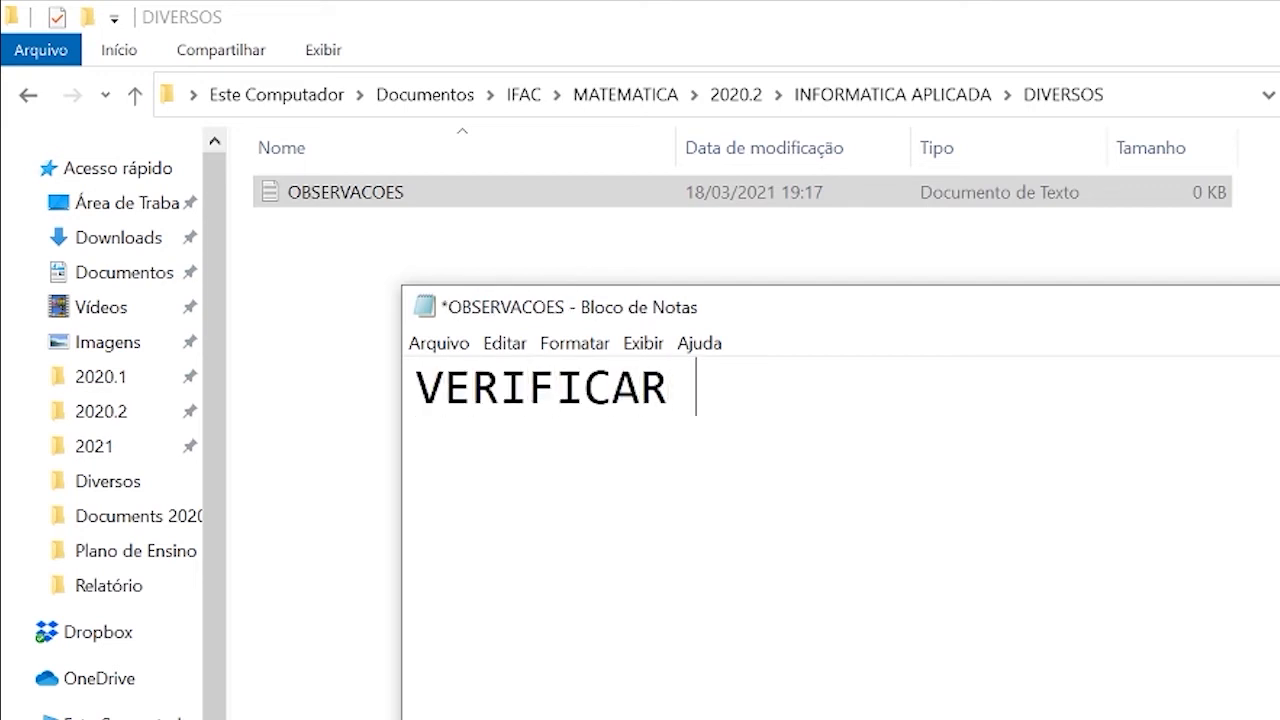
text( AULAS )
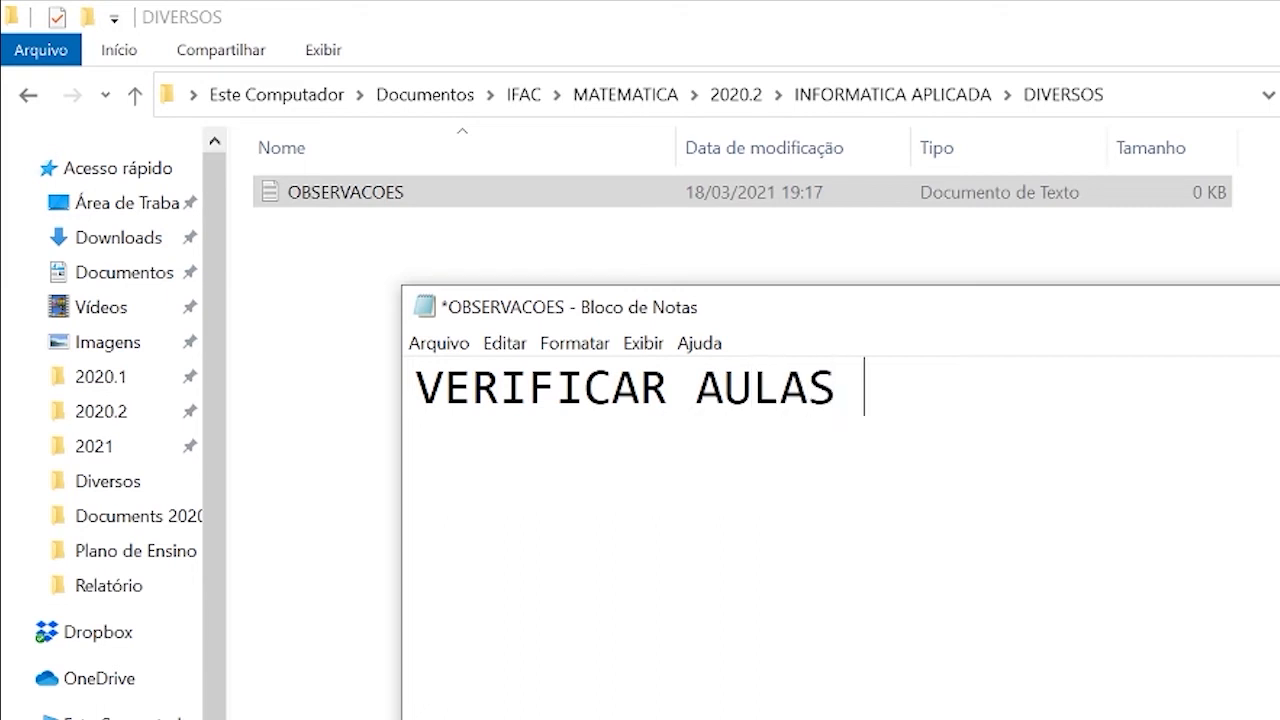
text(NO GO)
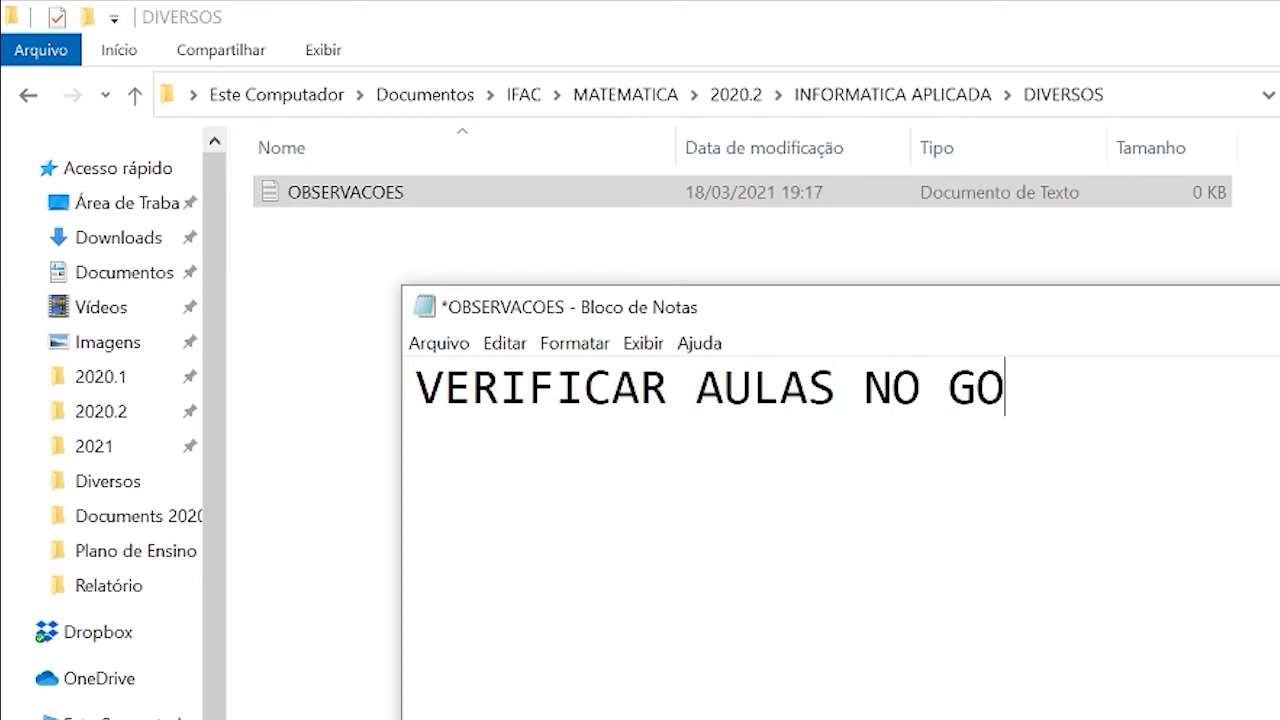
text(OGLE )
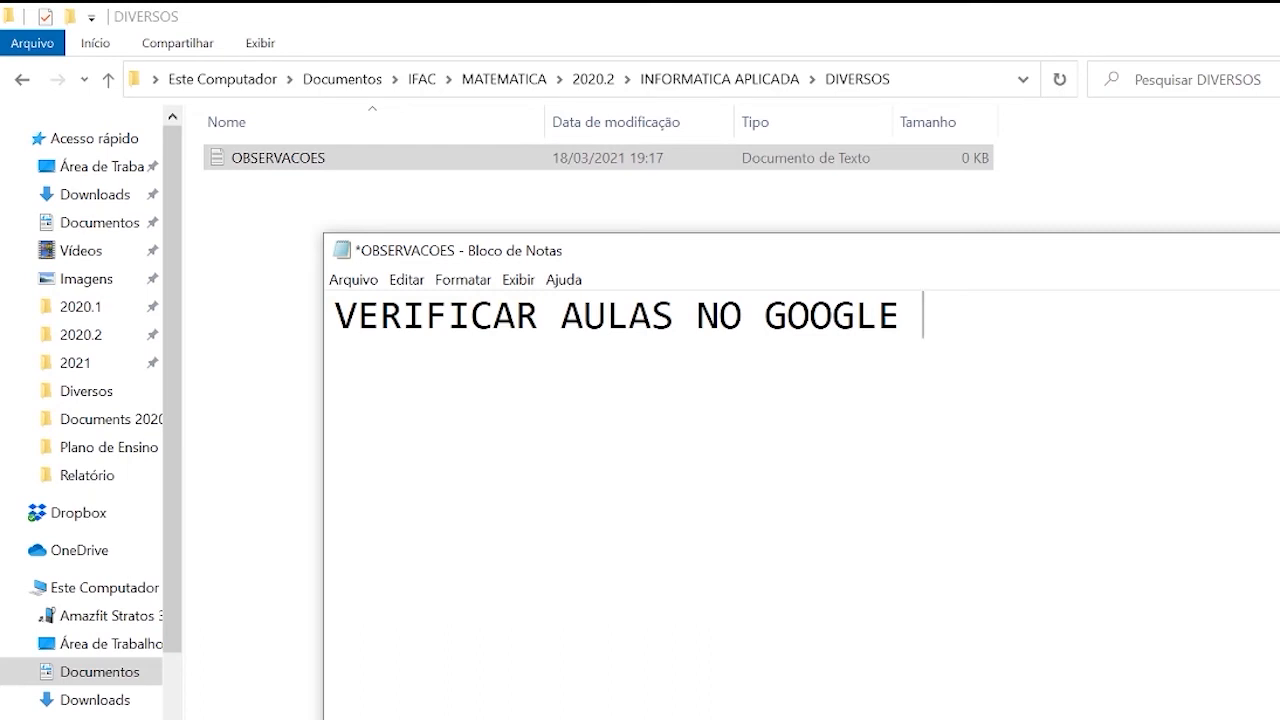
text(DRIVE)
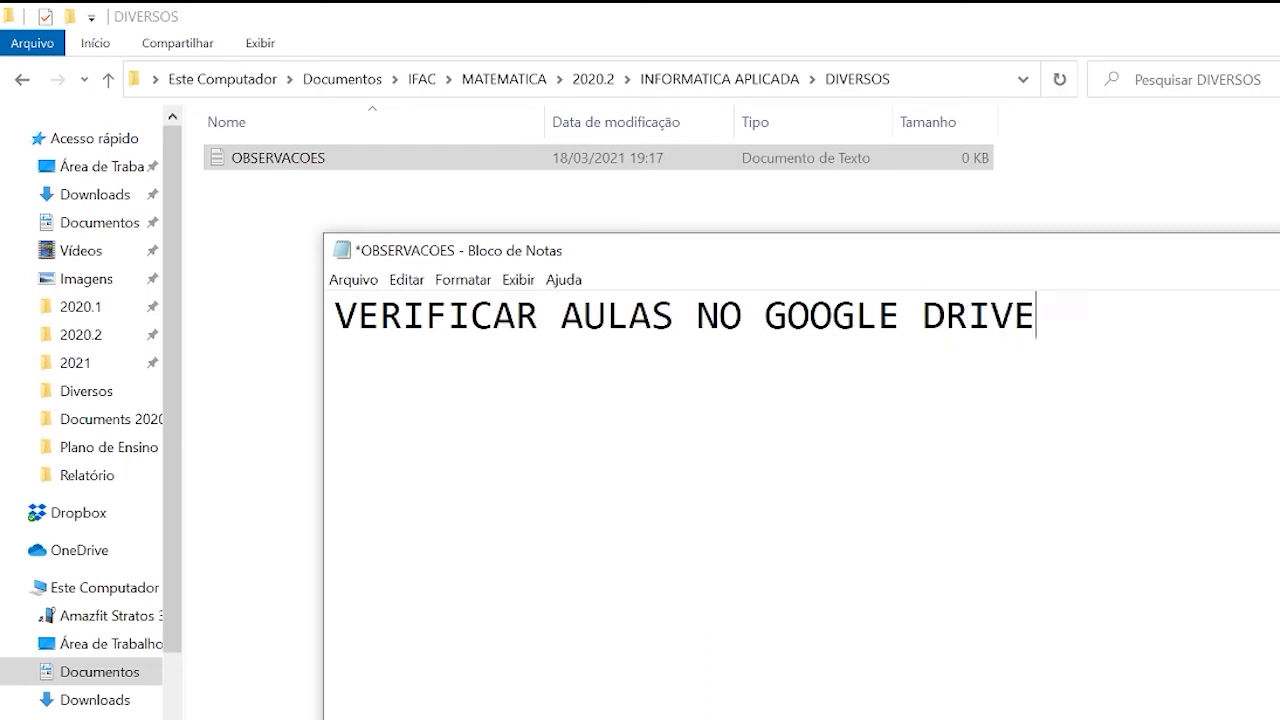
text(.)
Save and close the OBSERVACOES document and go back up to the 2020.2 folder.
click(368, 282)
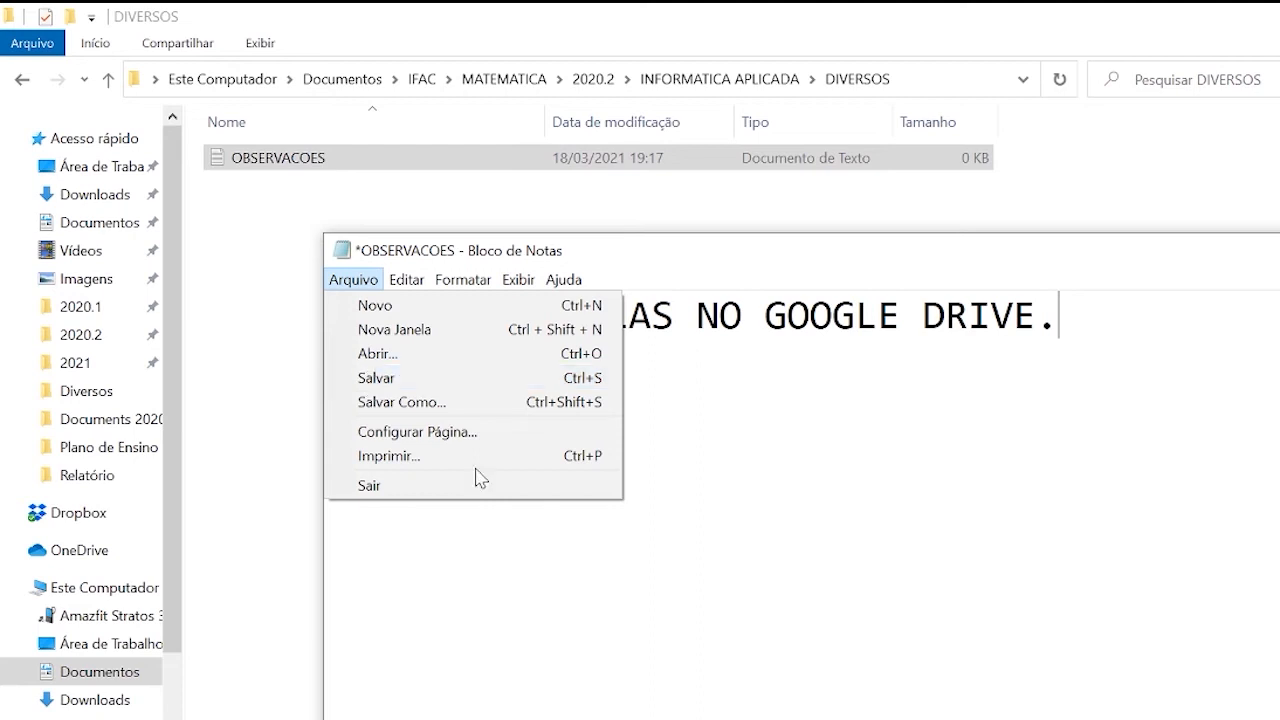
click(607, 316)
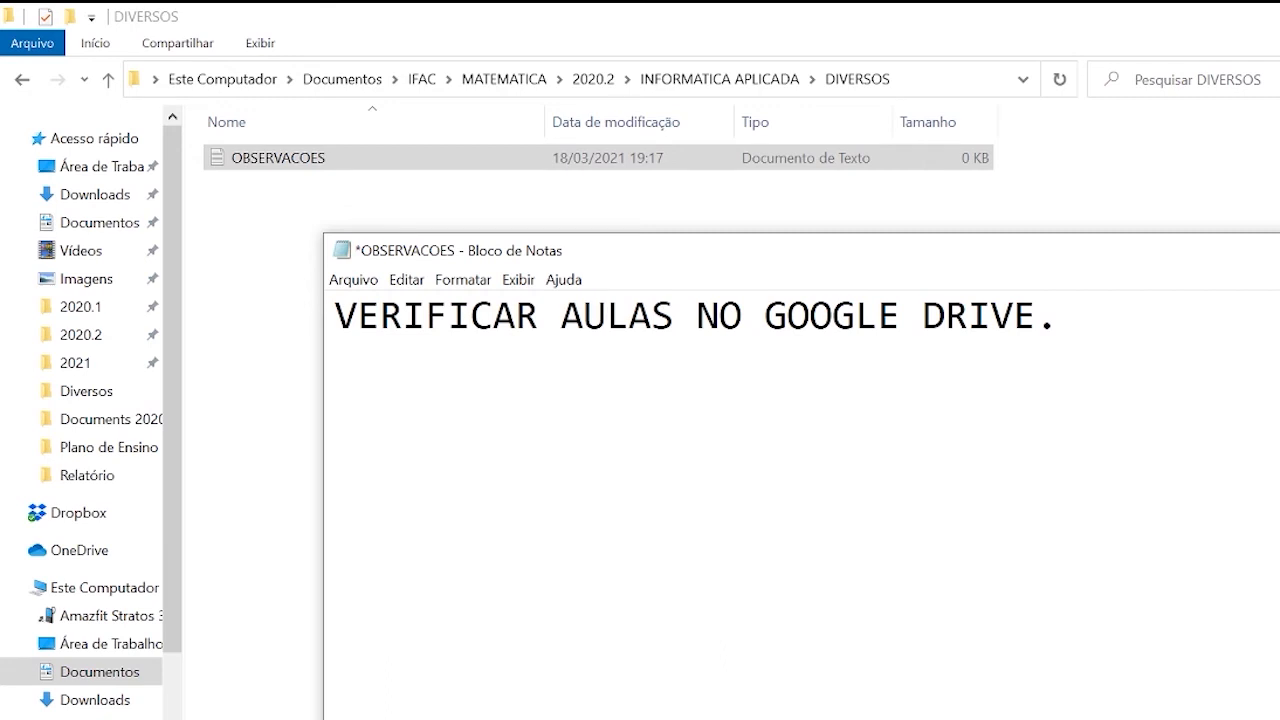
key(ctrl+s)
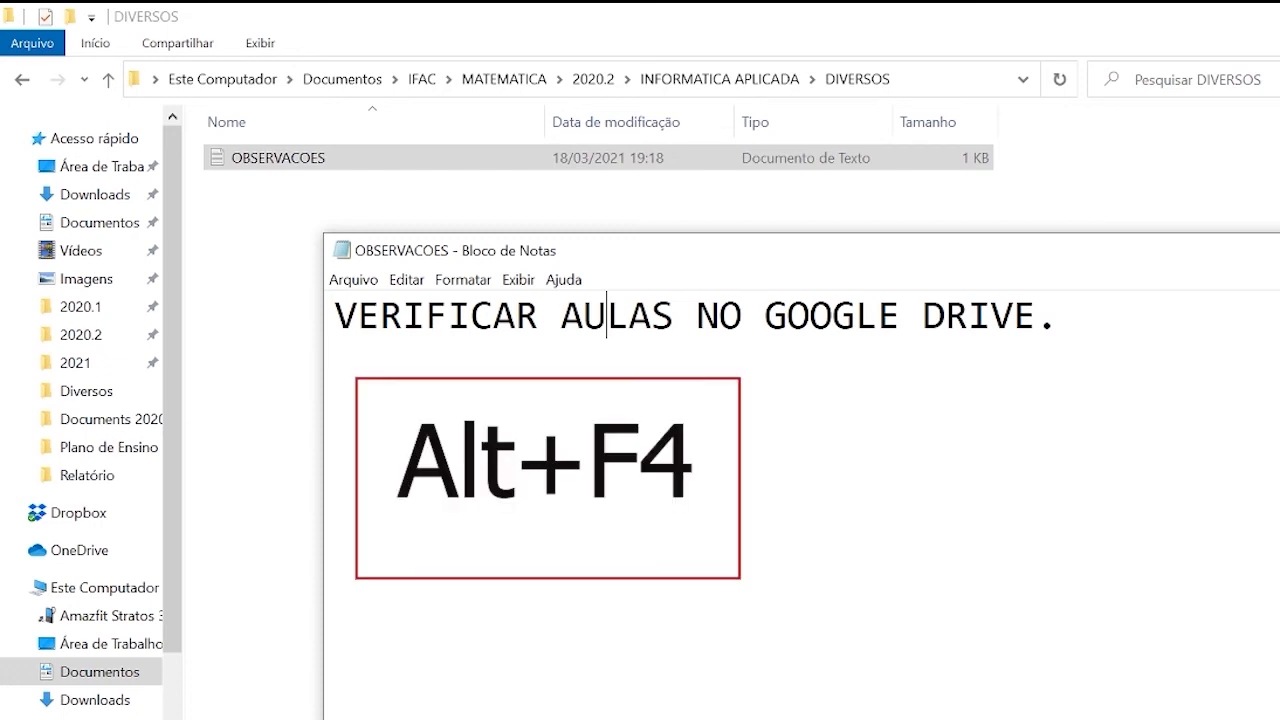
key(alt+F4)
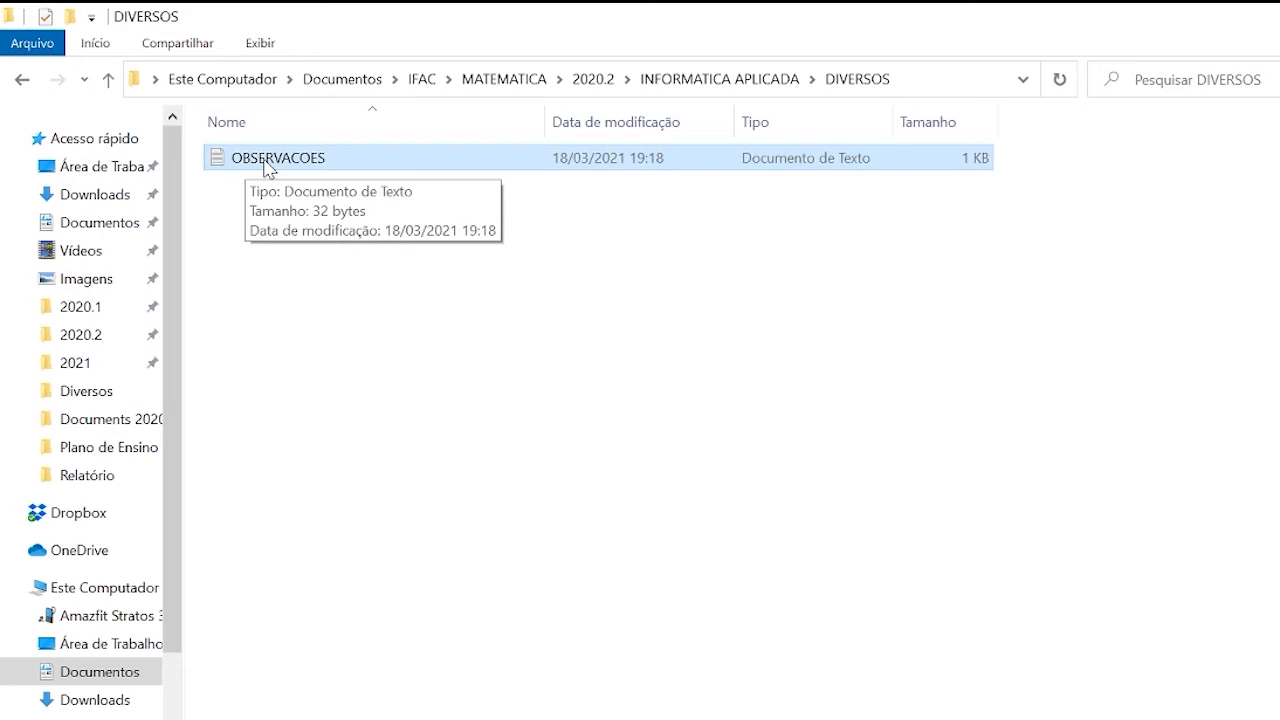
click(672, 80)
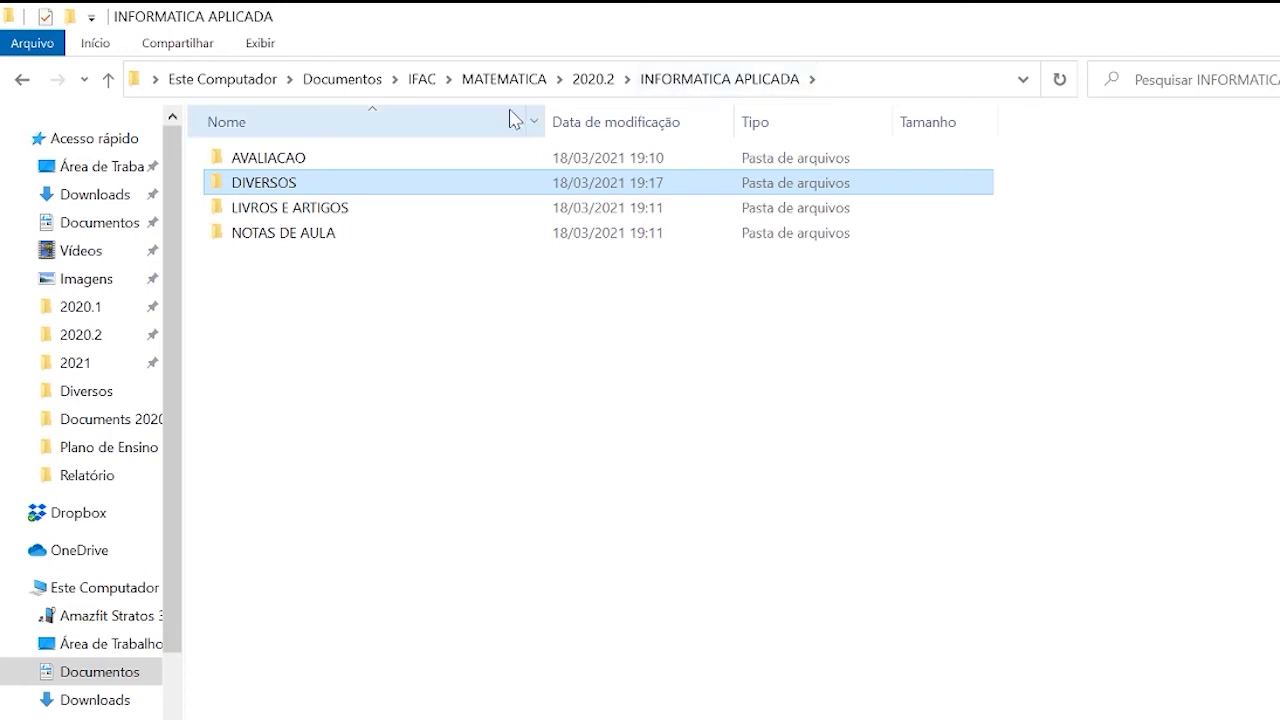
click(593, 80)
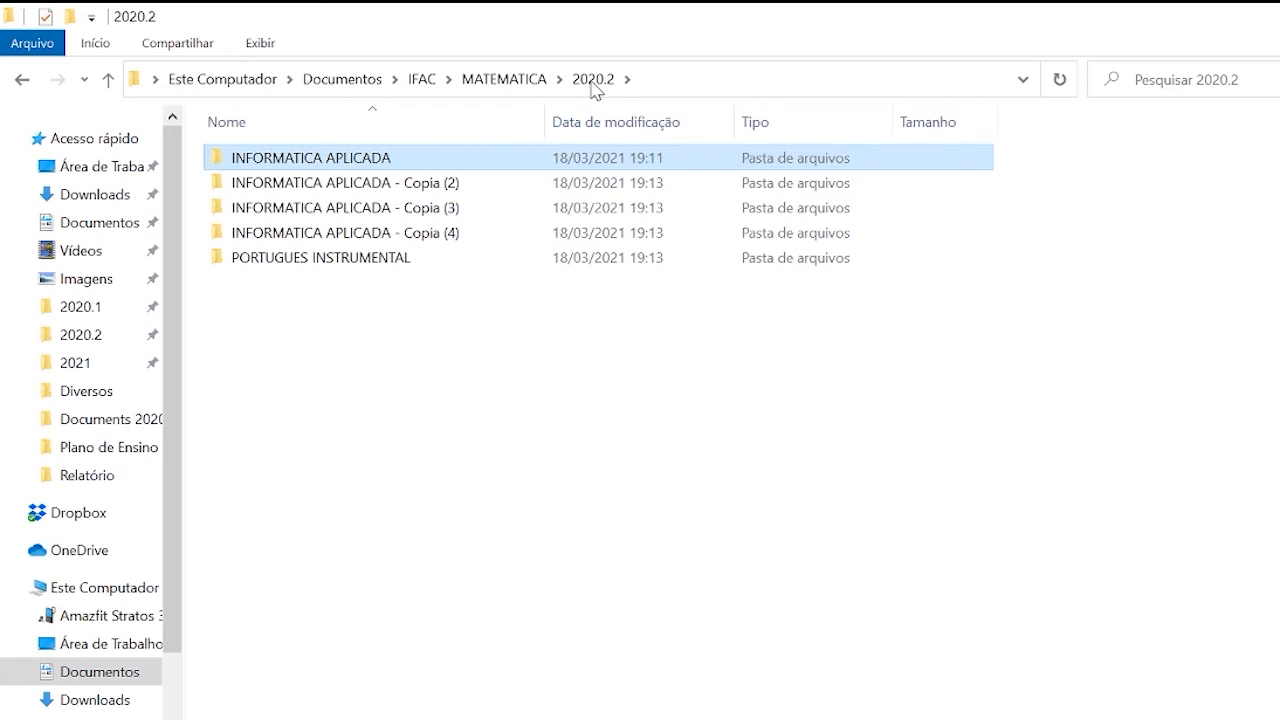
Create a new folder named TESTE in the 2020.2 folder.
click(345, 385)
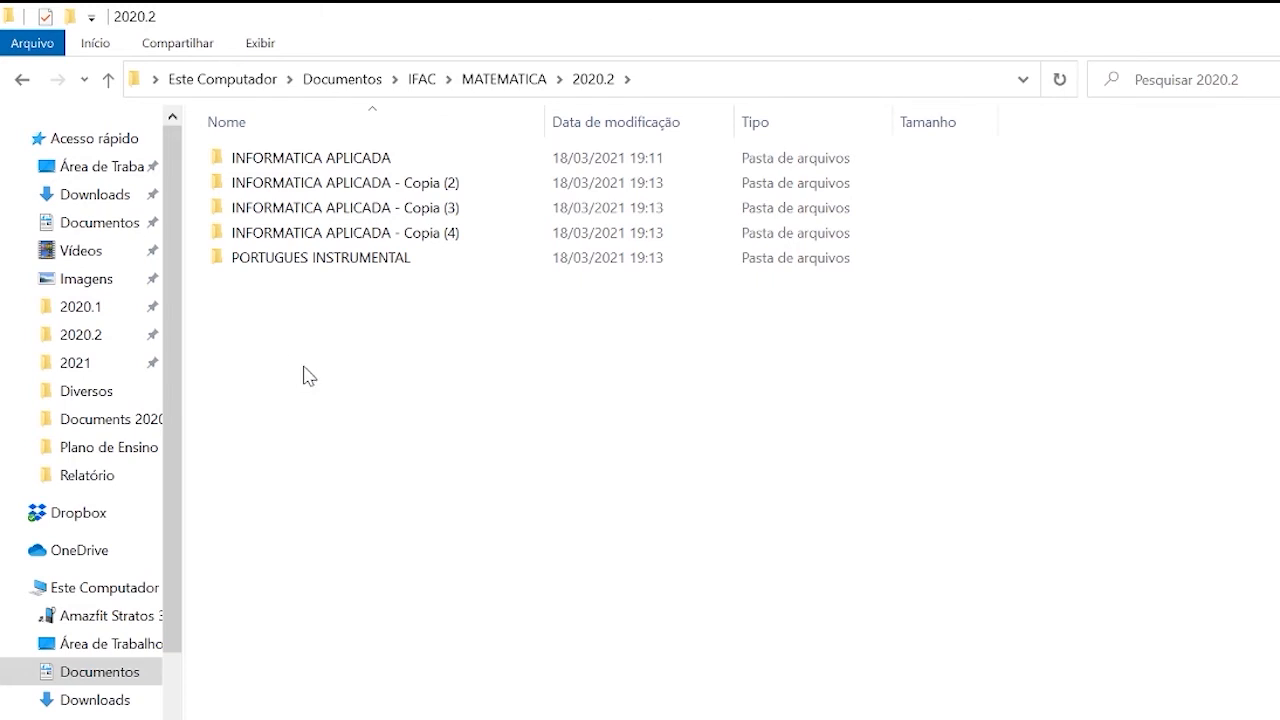
key(ctrl+shift+n)
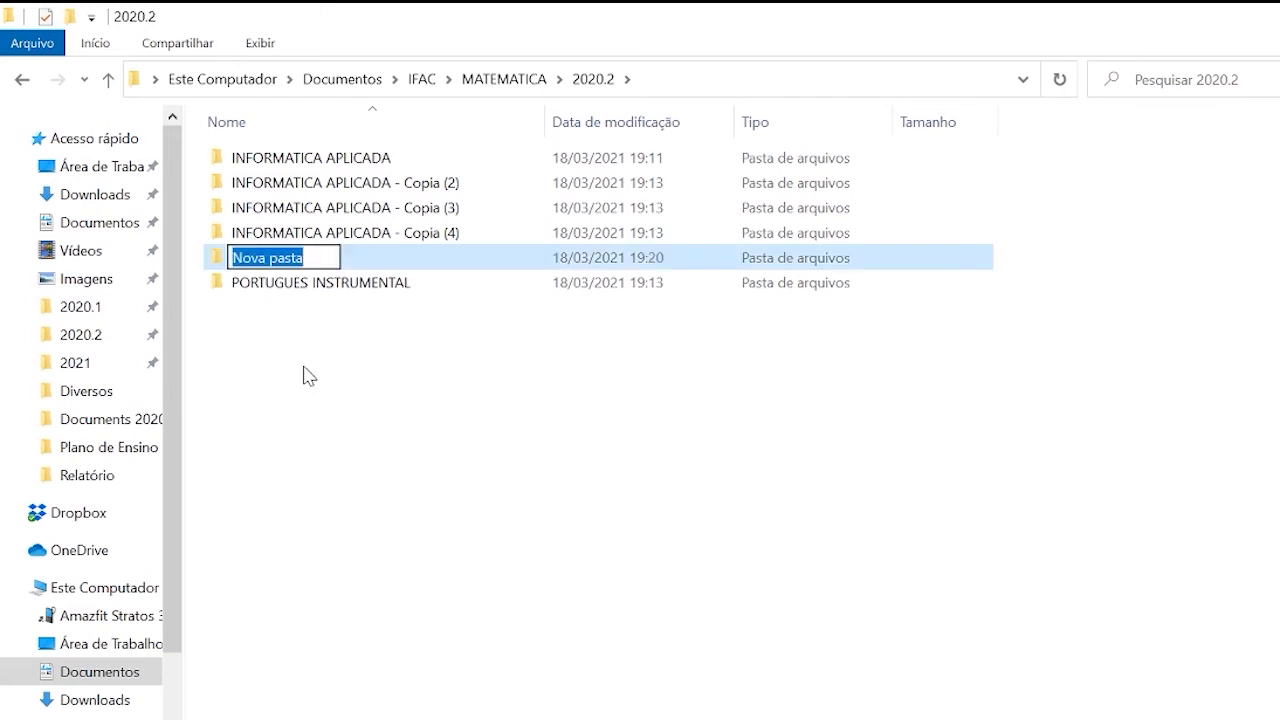
text(TESTE)
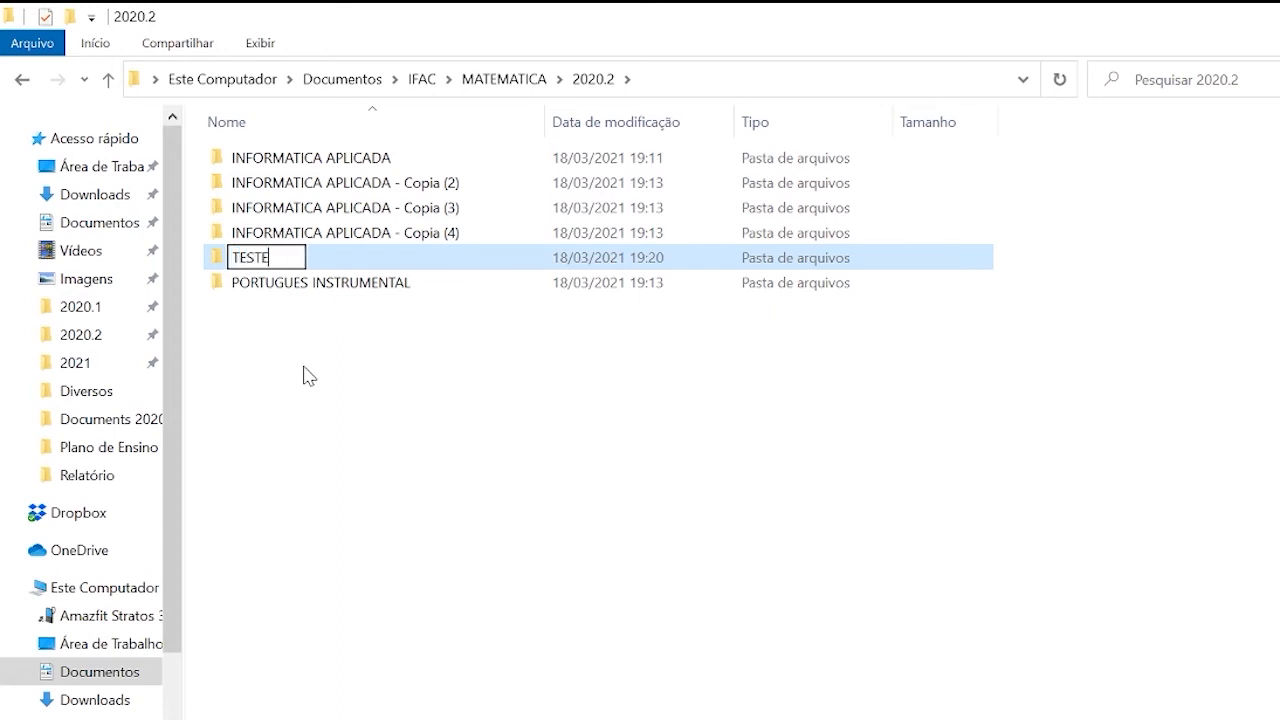
key(Return)
click(305, 375)
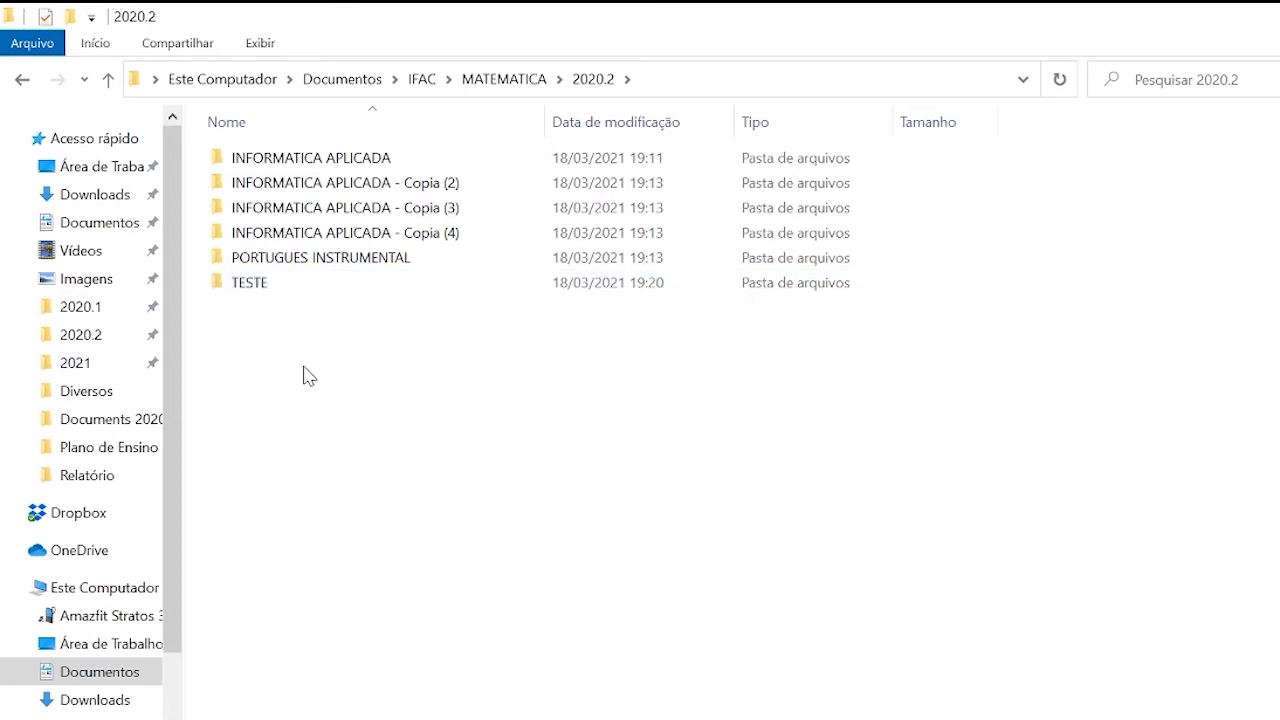
Copy the TESTE folder into PORTUGUES INSTRUMENTAL and check for it in both locations.
click(254, 287)
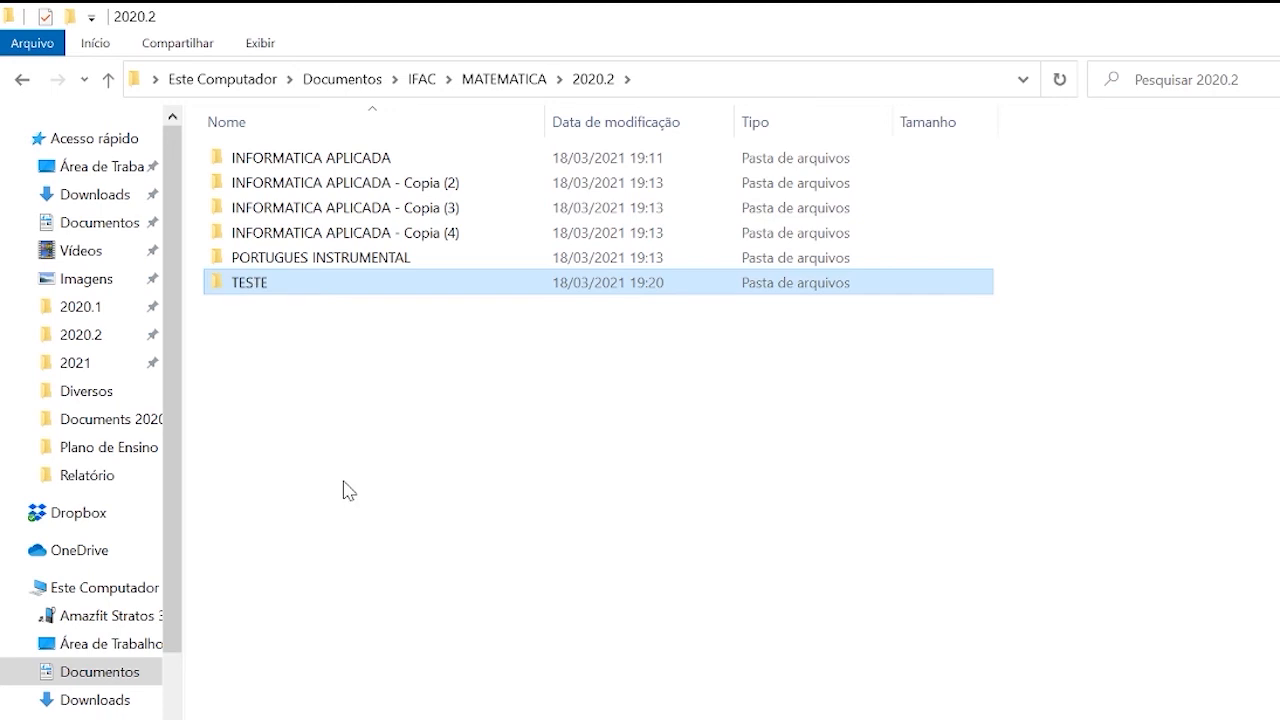
double_click(305, 259)
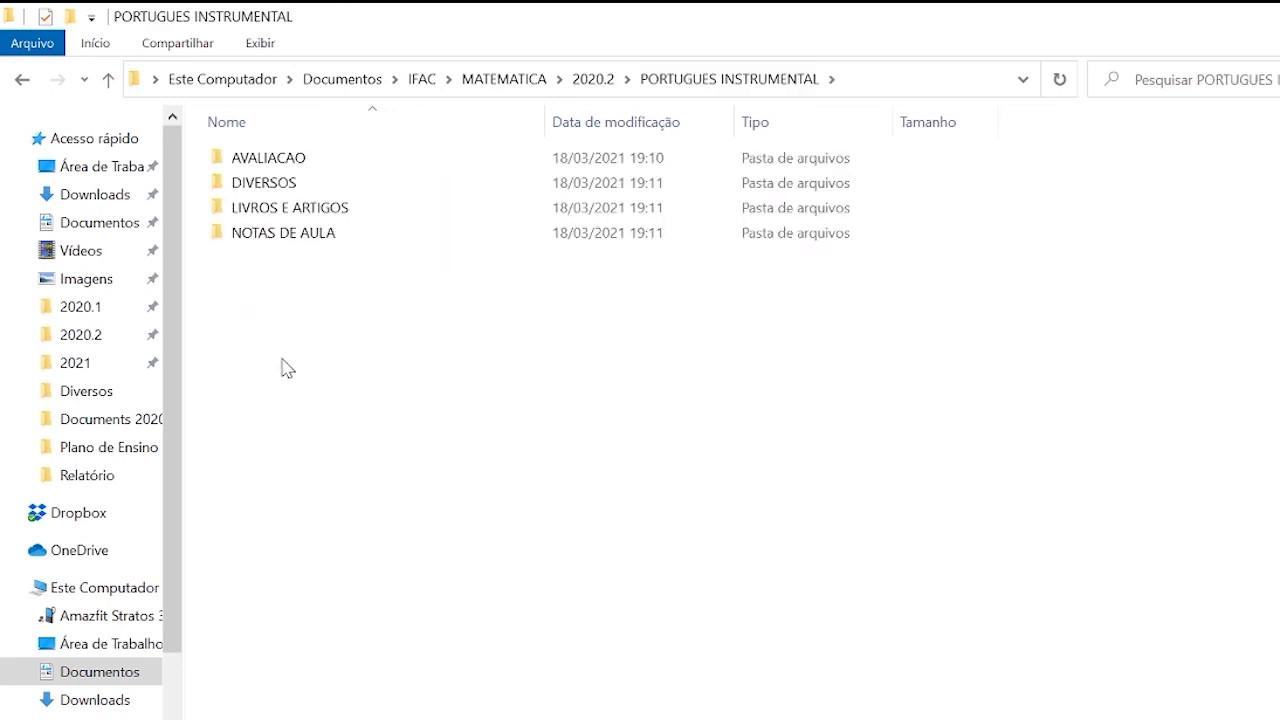
key(ctrl+v)
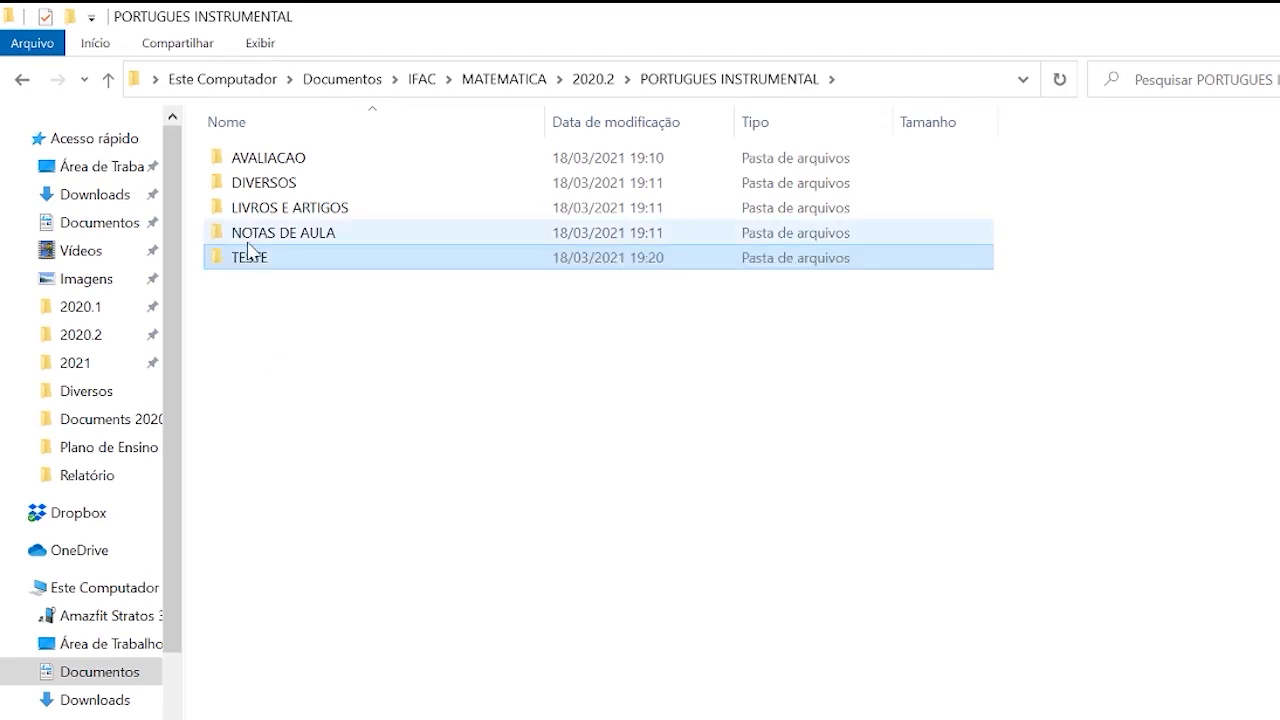
key(alt+Left)
click(240, 328)
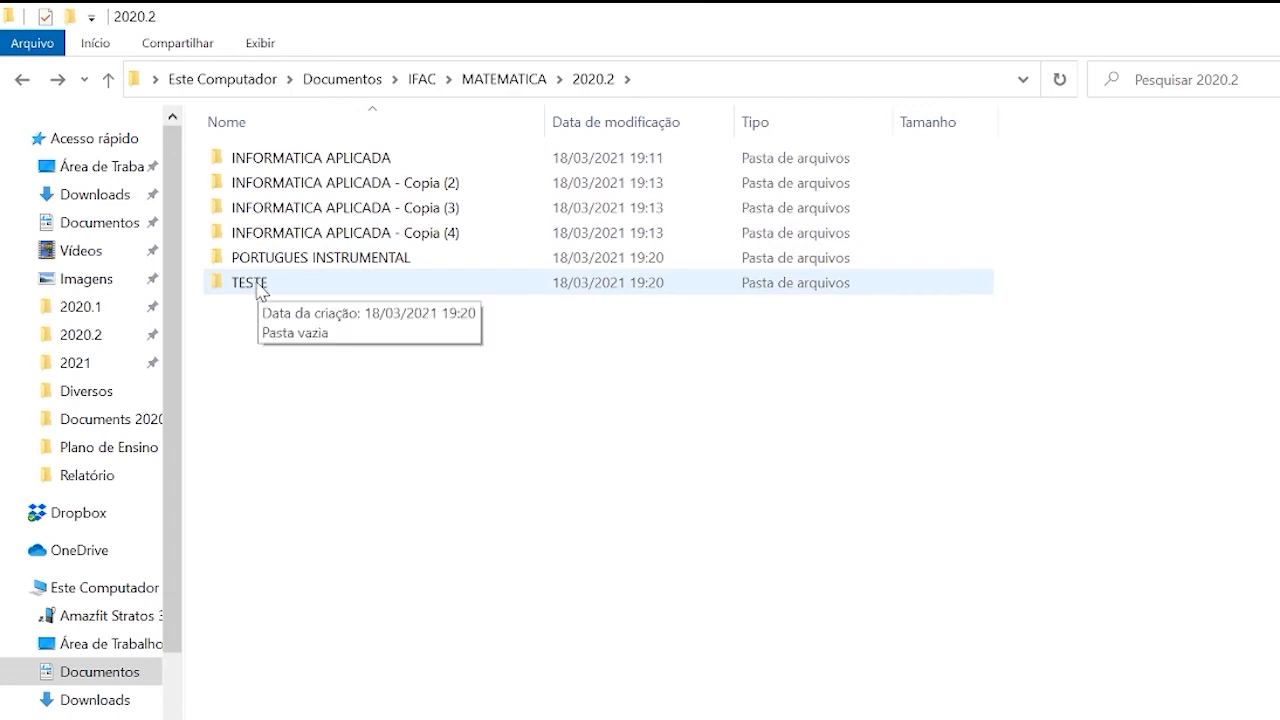
click(266, 292)
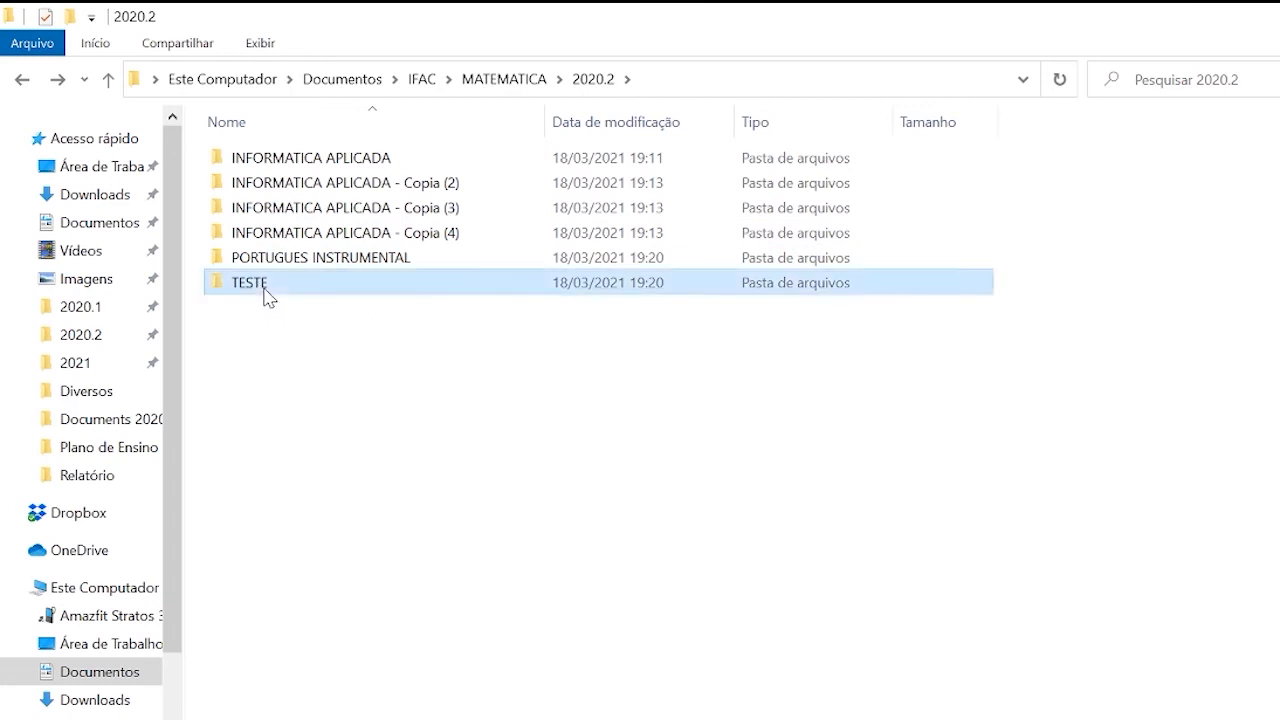
double_click(284, 262)
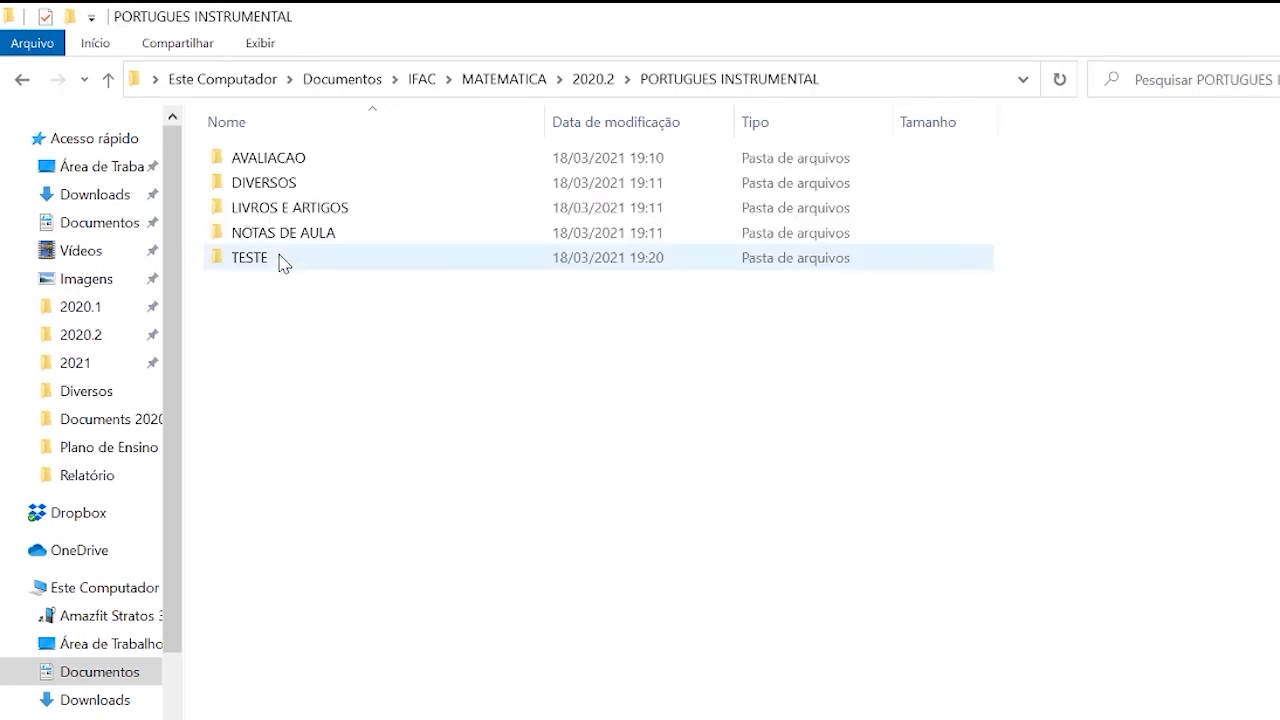
Permanently delete the TESTE folder from PORTUGUES INSTRUMENTAL and from the 2020.2 folder.
click(257, 263)
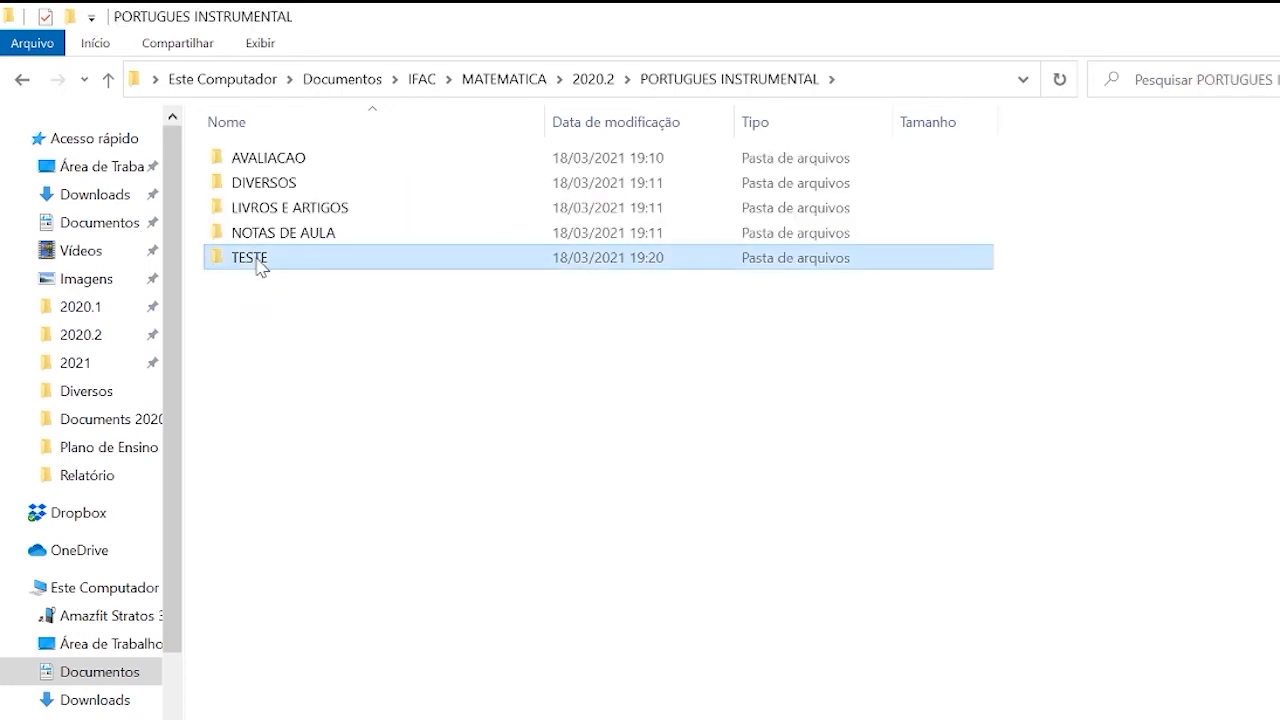
key(shift+Delete)
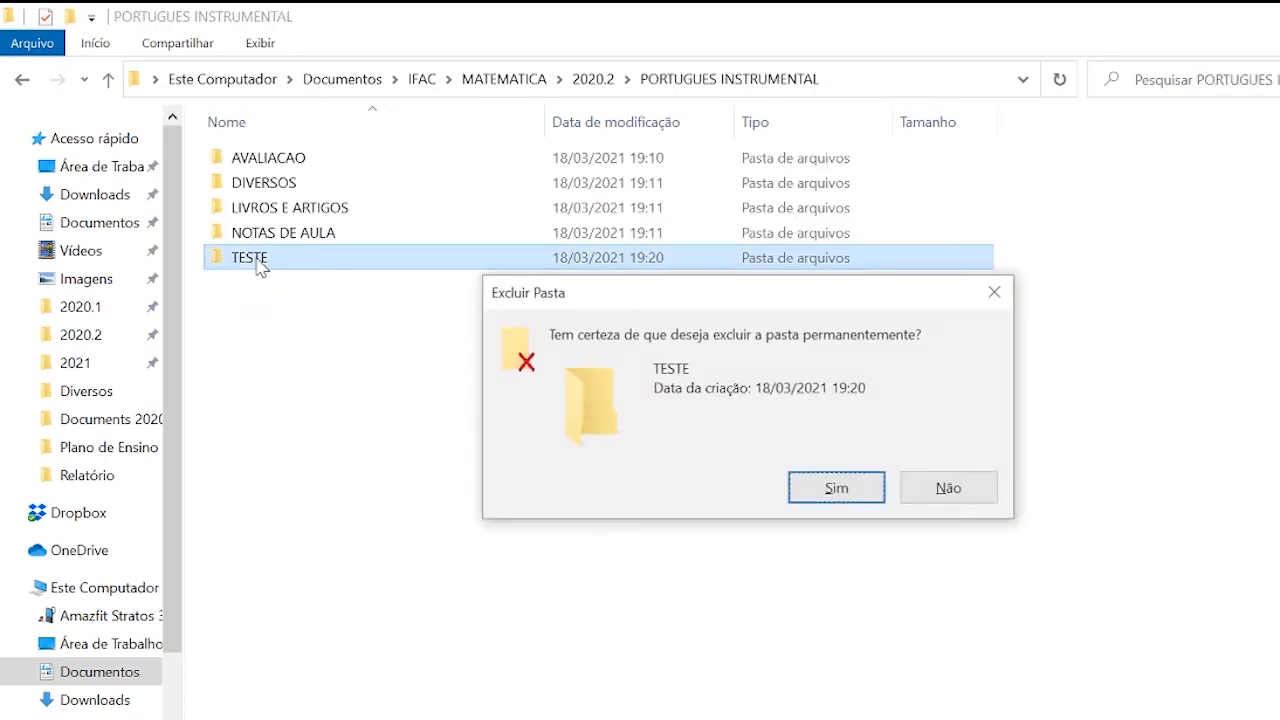
key(Return)
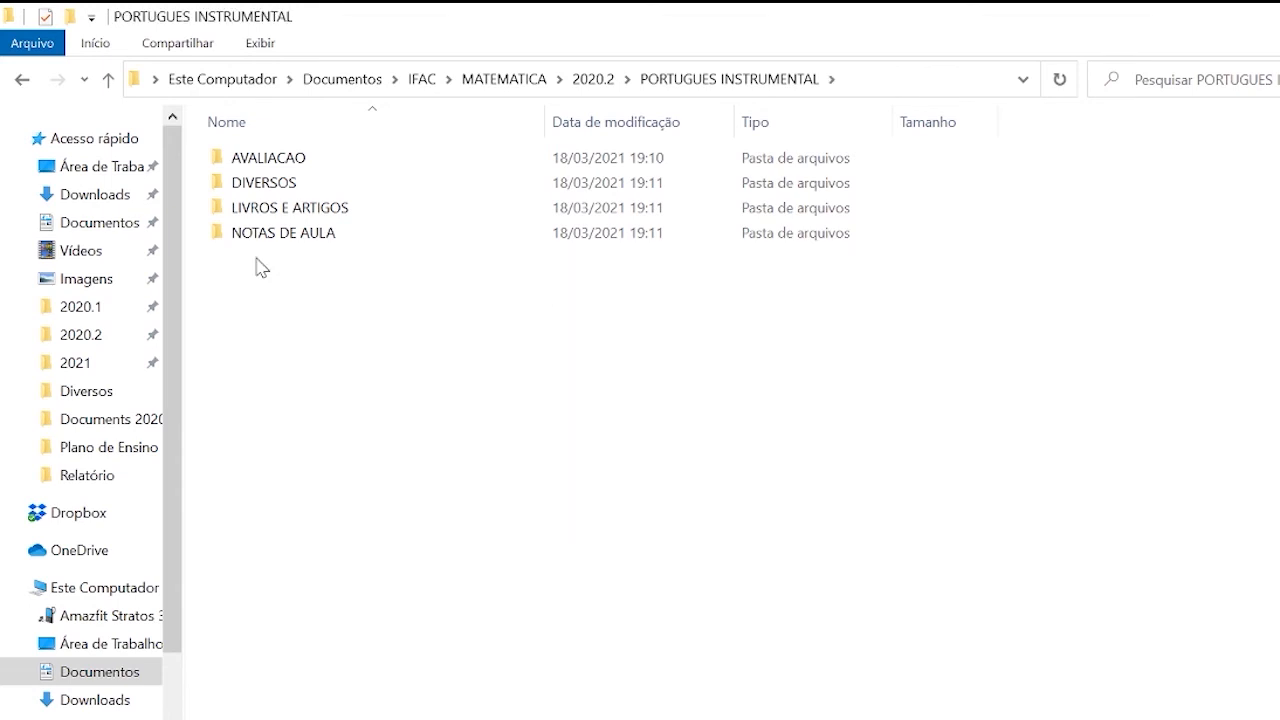
key(BackSpace)
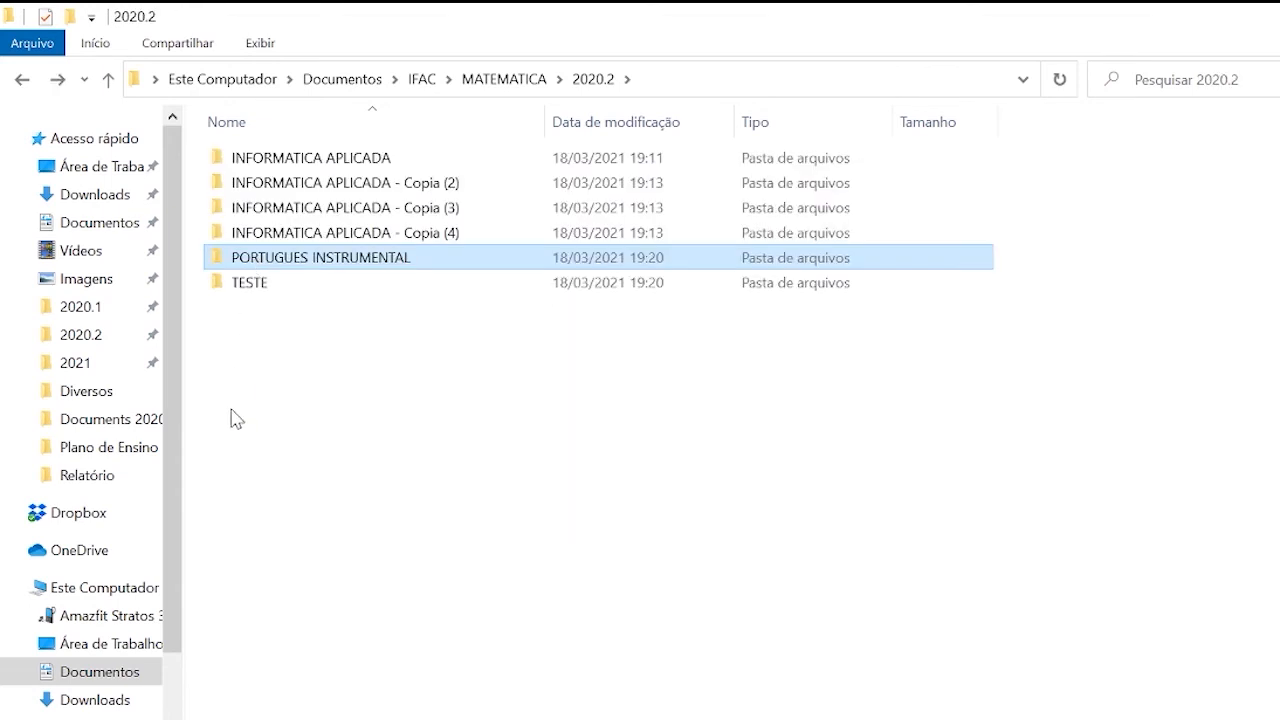
click(257, 292)
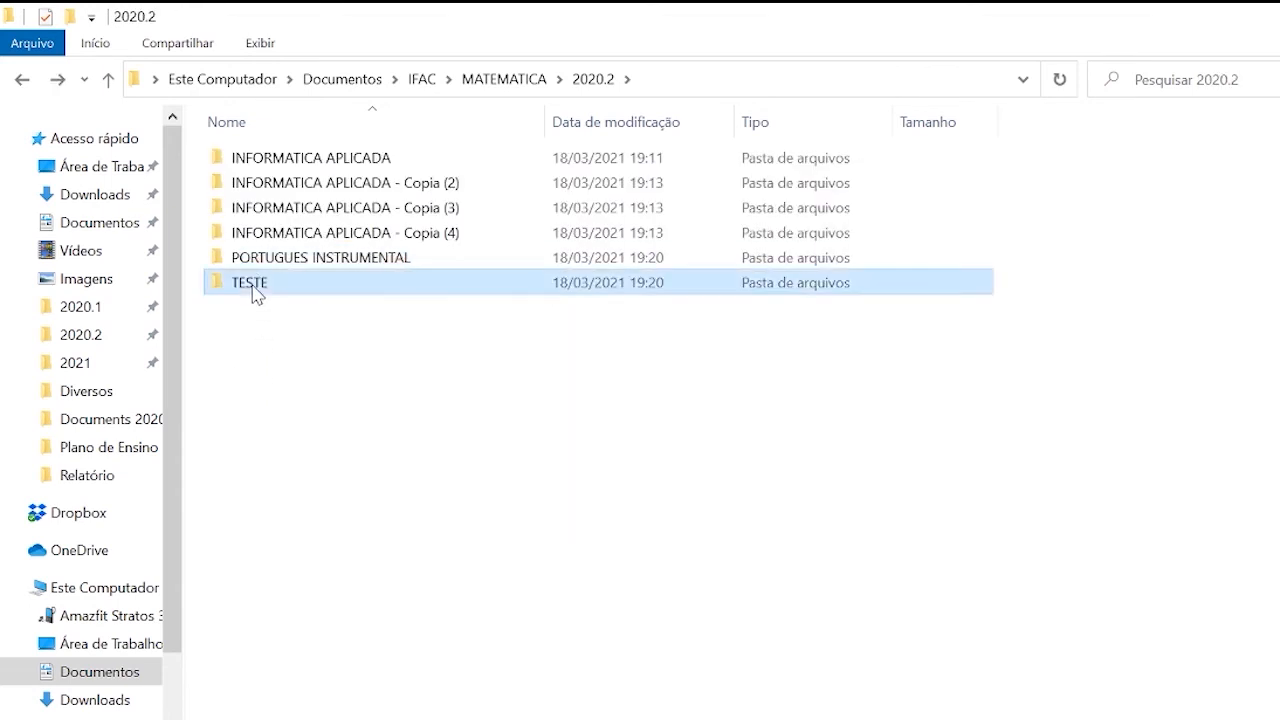
key(shift+Delete)
key(Return)
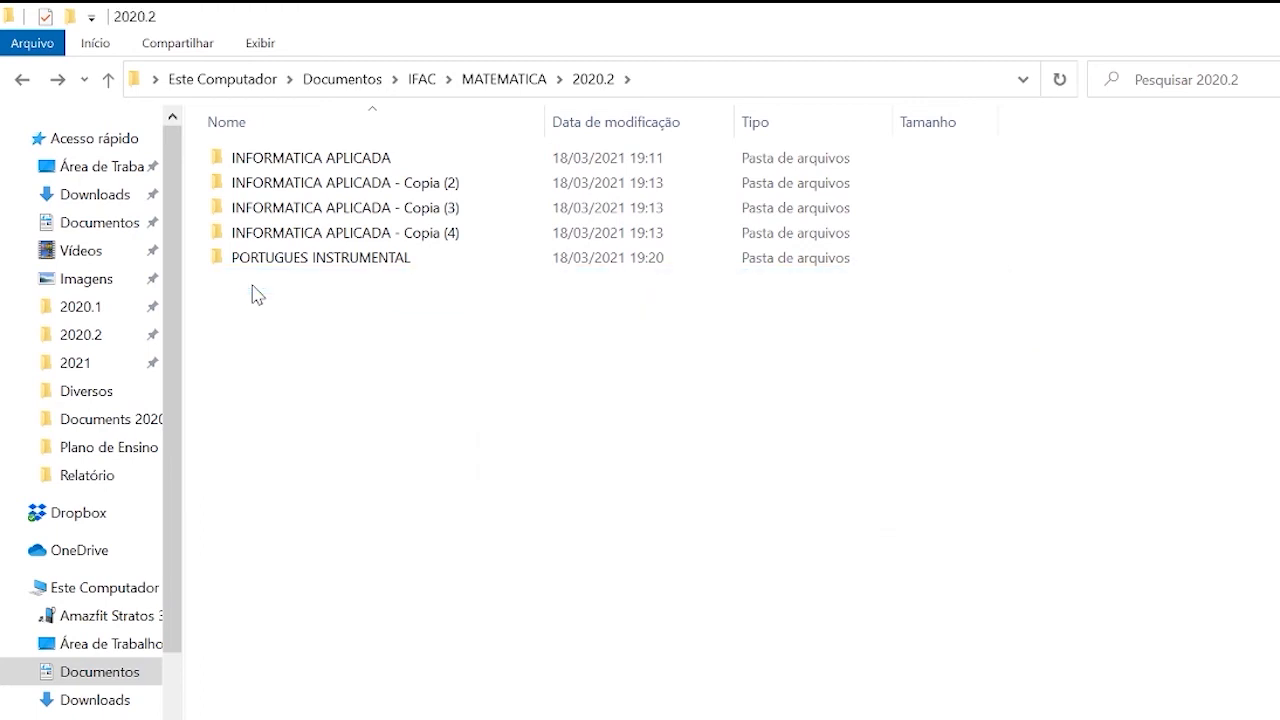
Create a folder named TESTE in 2020.2 again.
key(ctrl+shift+n)
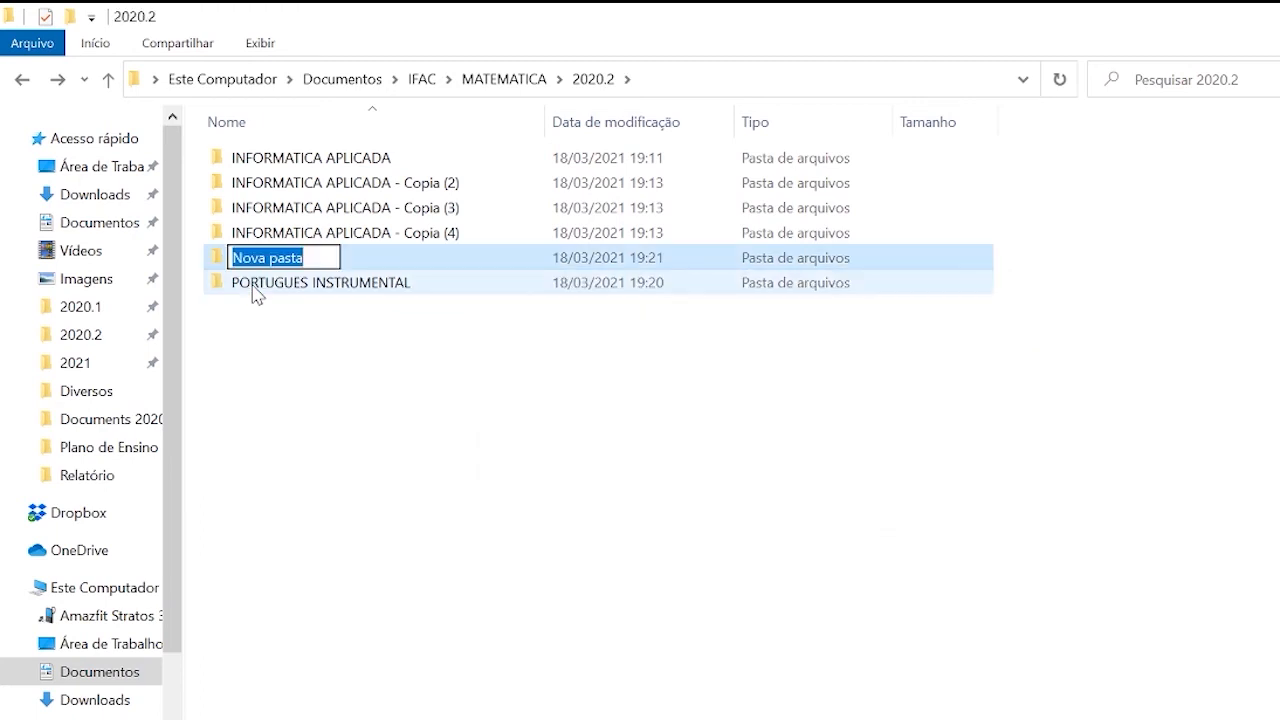
text(TESTE)
key(Return)
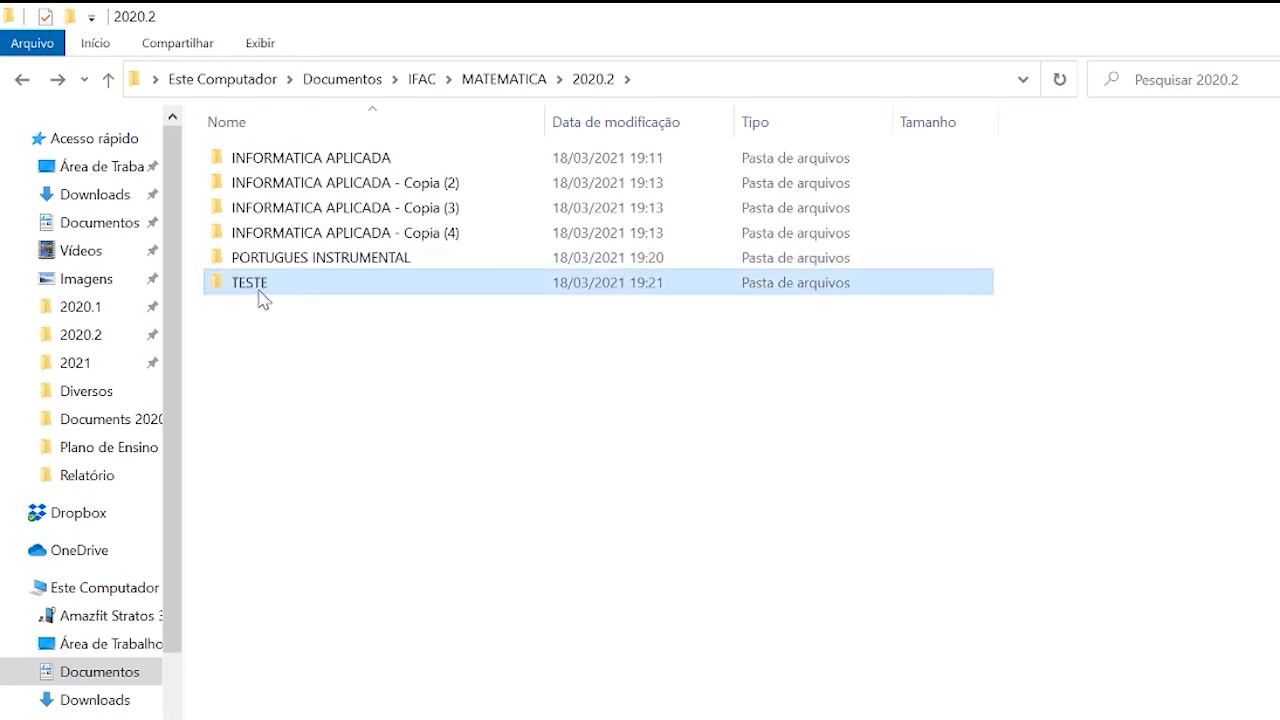
Move the TESTE folder from 2020.2 into PORTUGUES INSTRUMENTAL and check both folders.
double_click(286, 260)
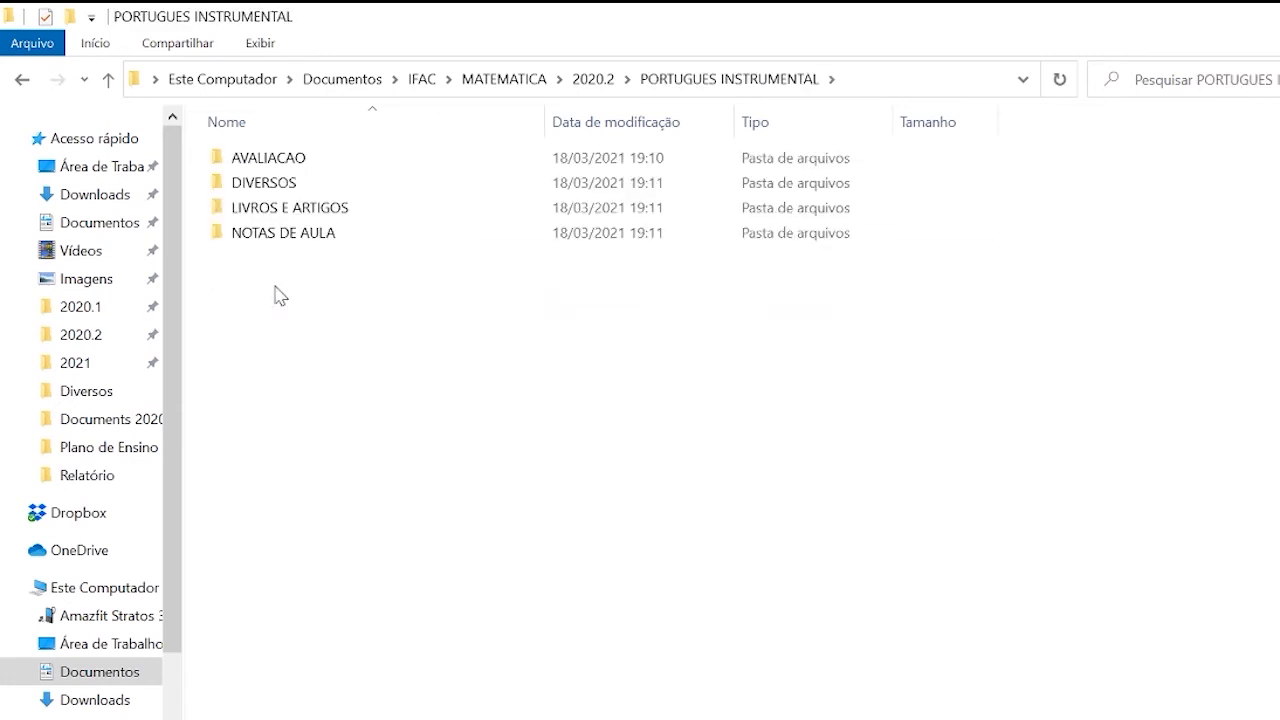
key(ctrl+v)
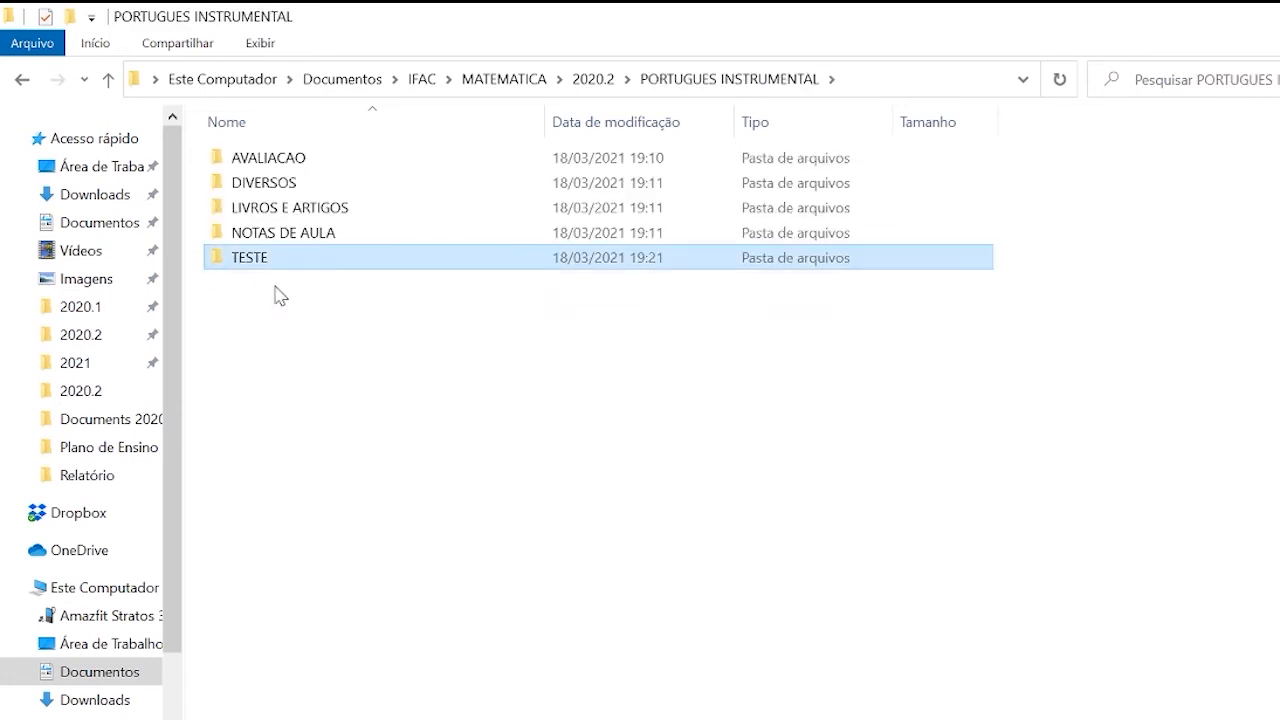
key(BackSpace)
click(296, 307)
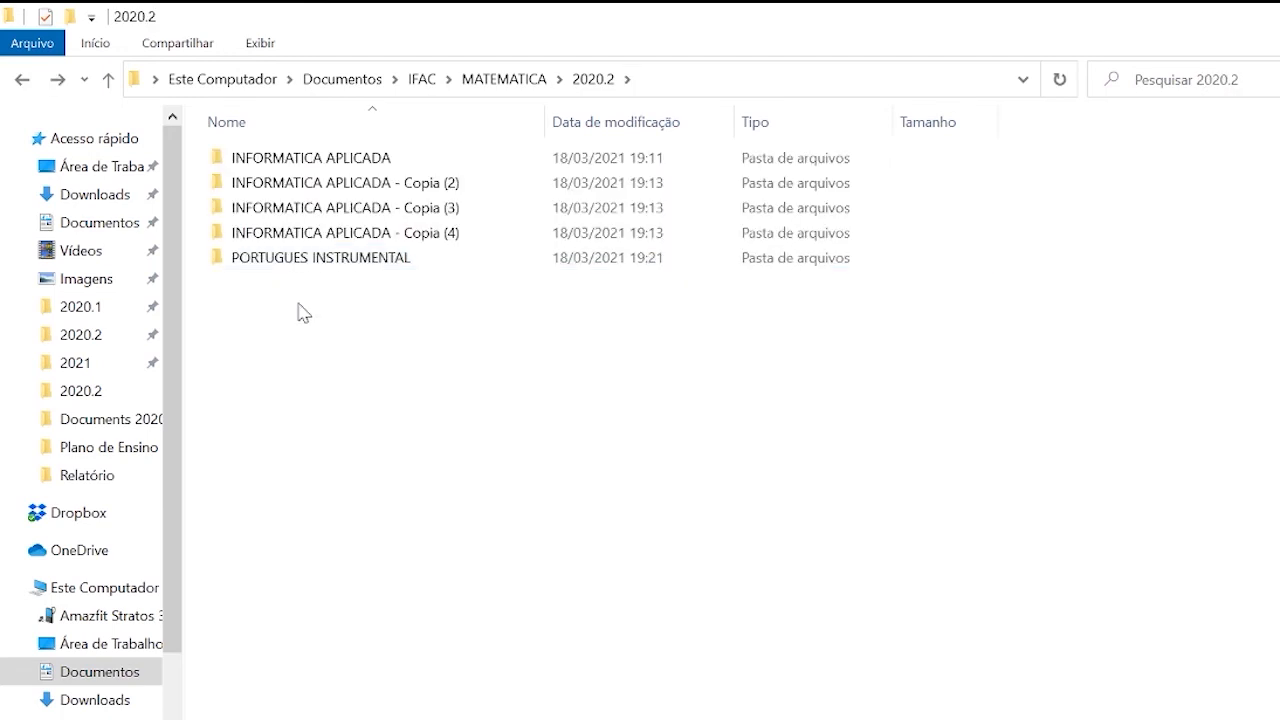
double_click(266, 264)
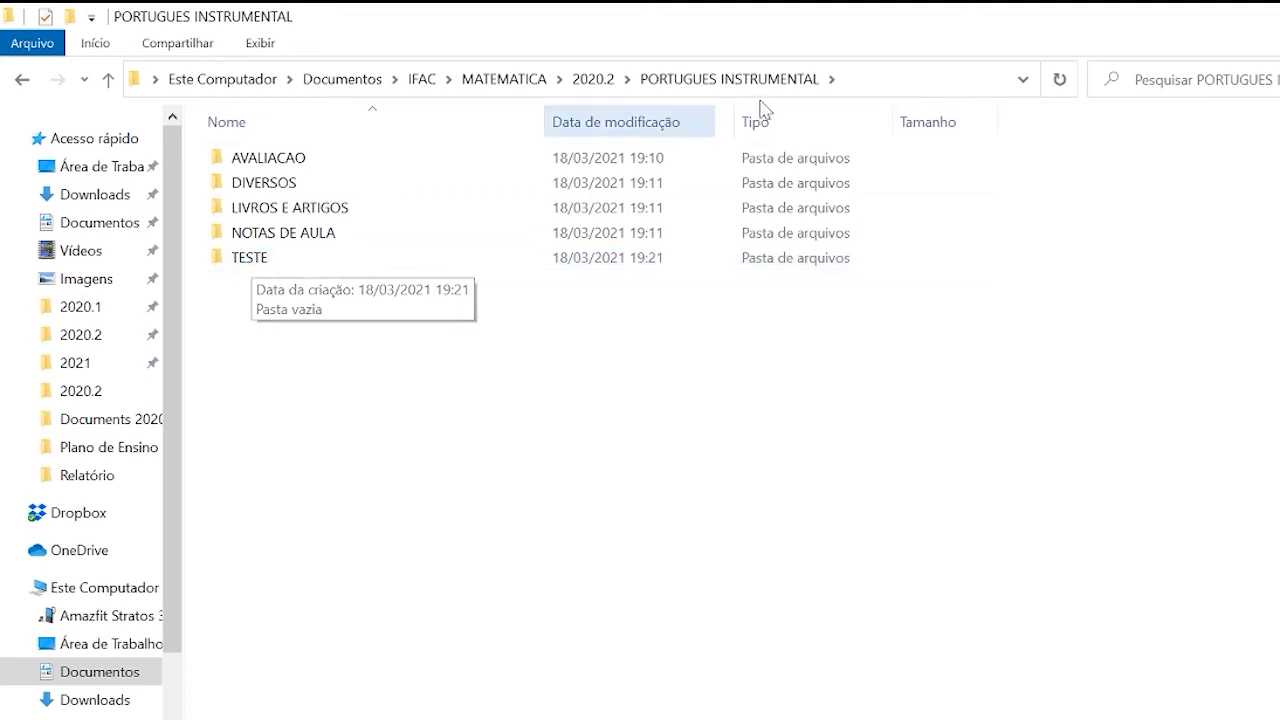
click(594, 79)
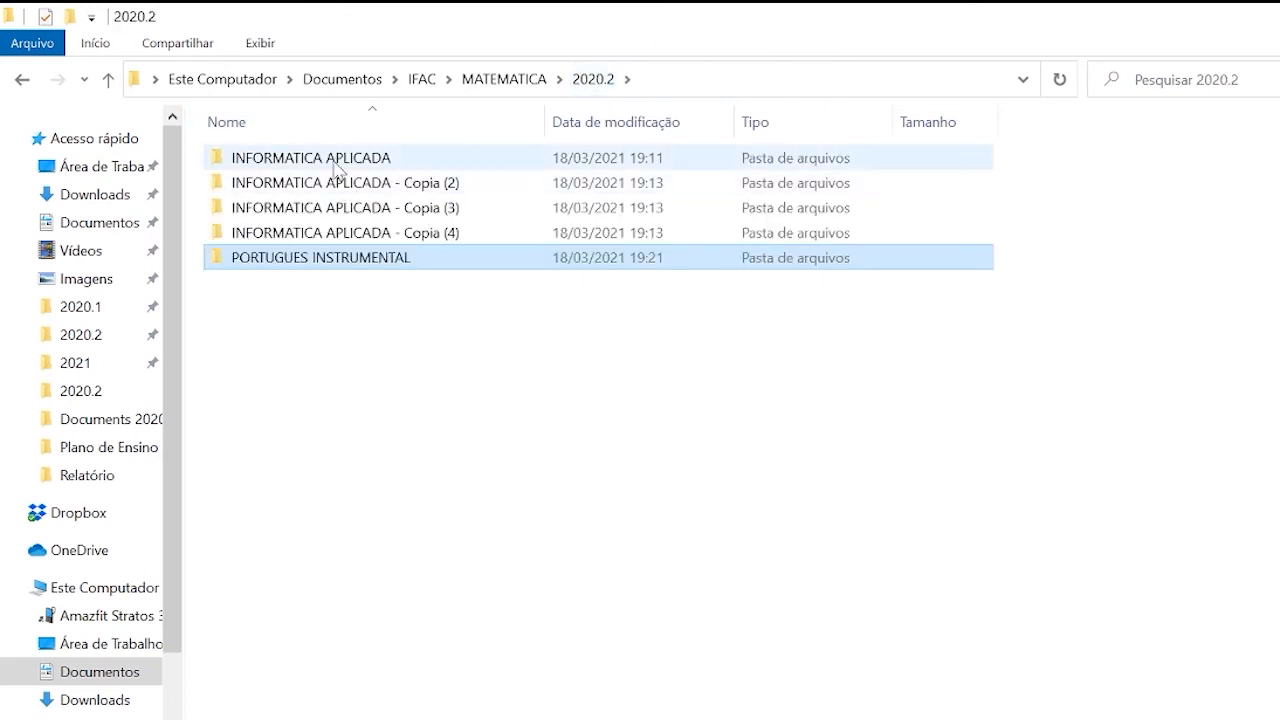
Check the OBSERVACOES file's type and default program in its properties, inside INFORMATICA APLICADA's DIVERSOS folder.
double_click(333, 160)
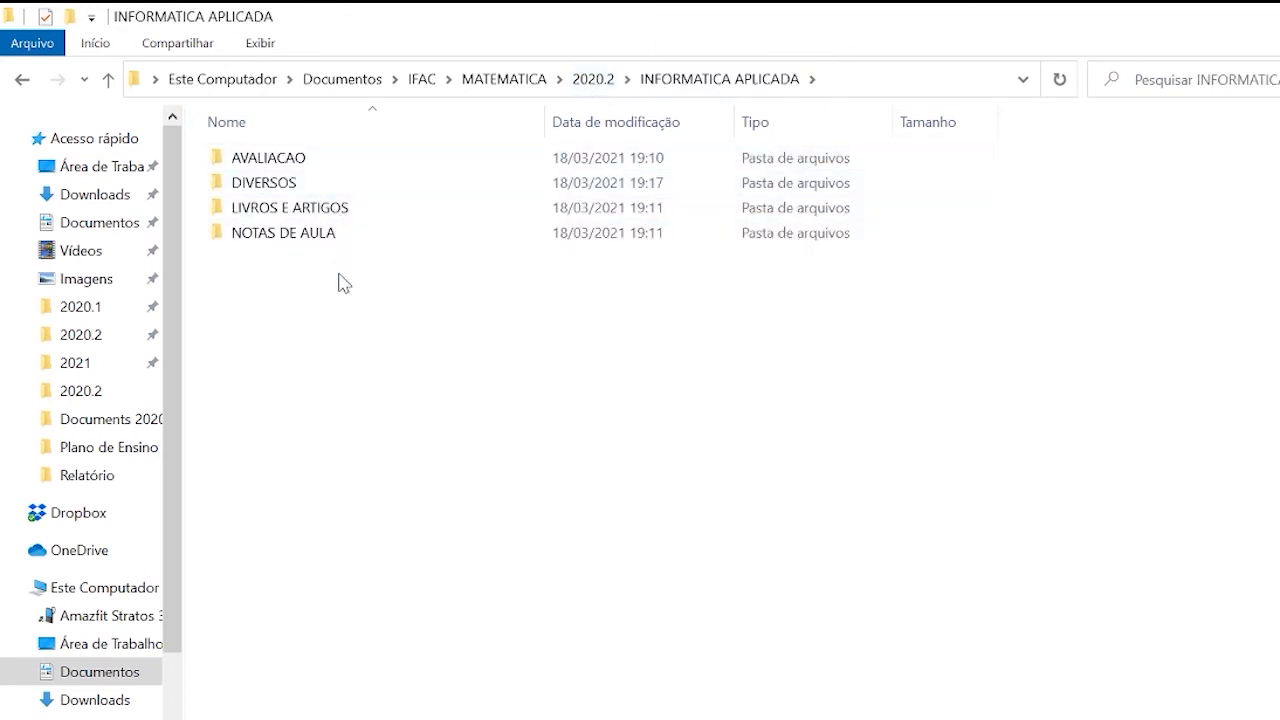
double_click(275, 190)
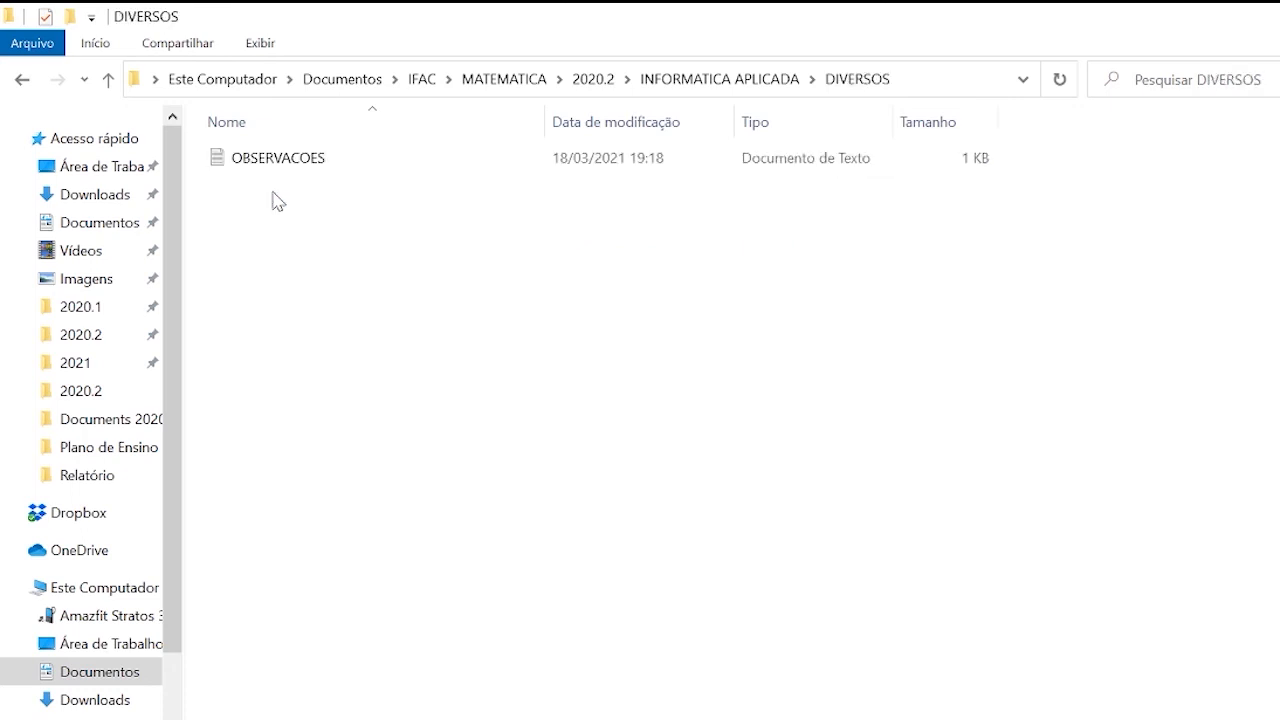
click(316, 165)
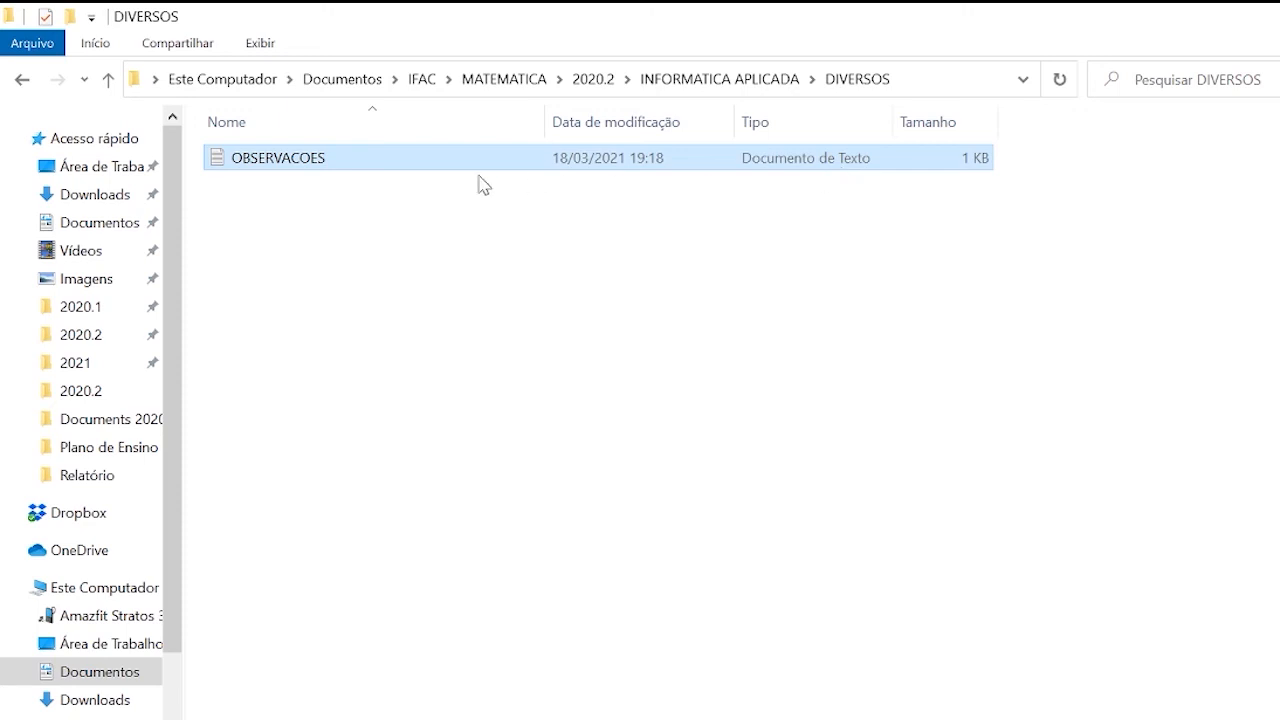
right_click(310, 163)
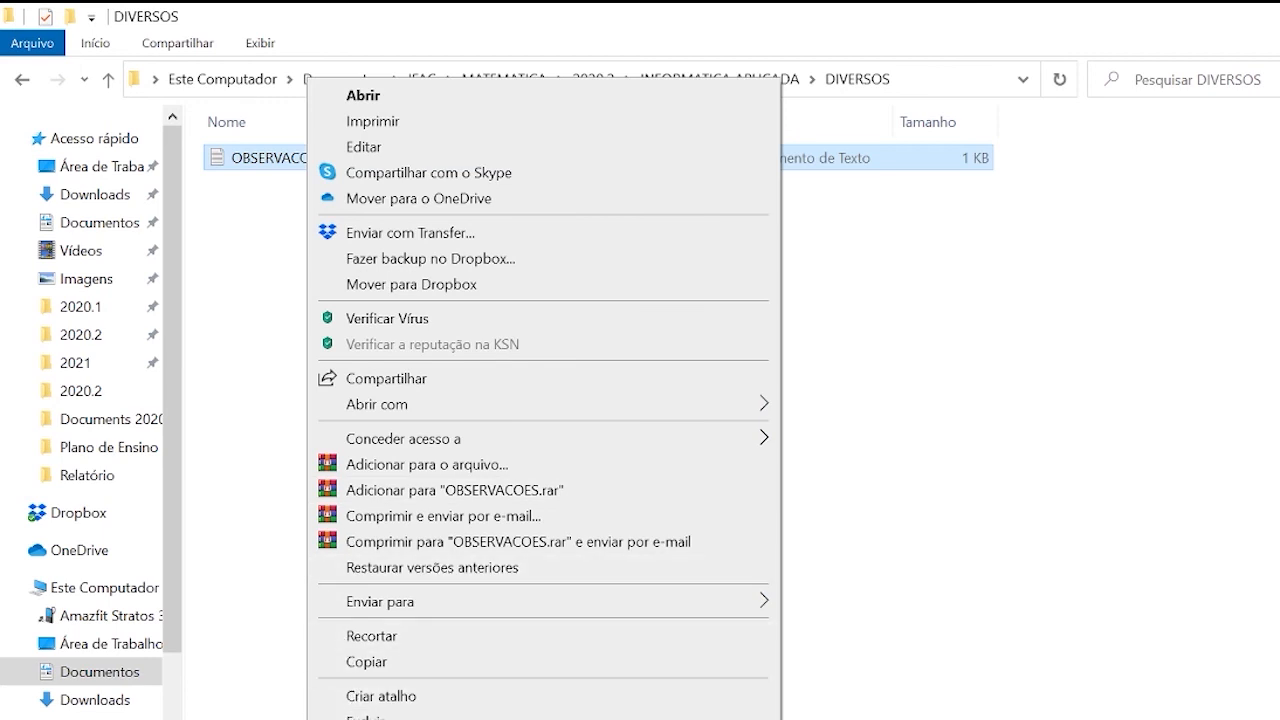
click(382, 719)
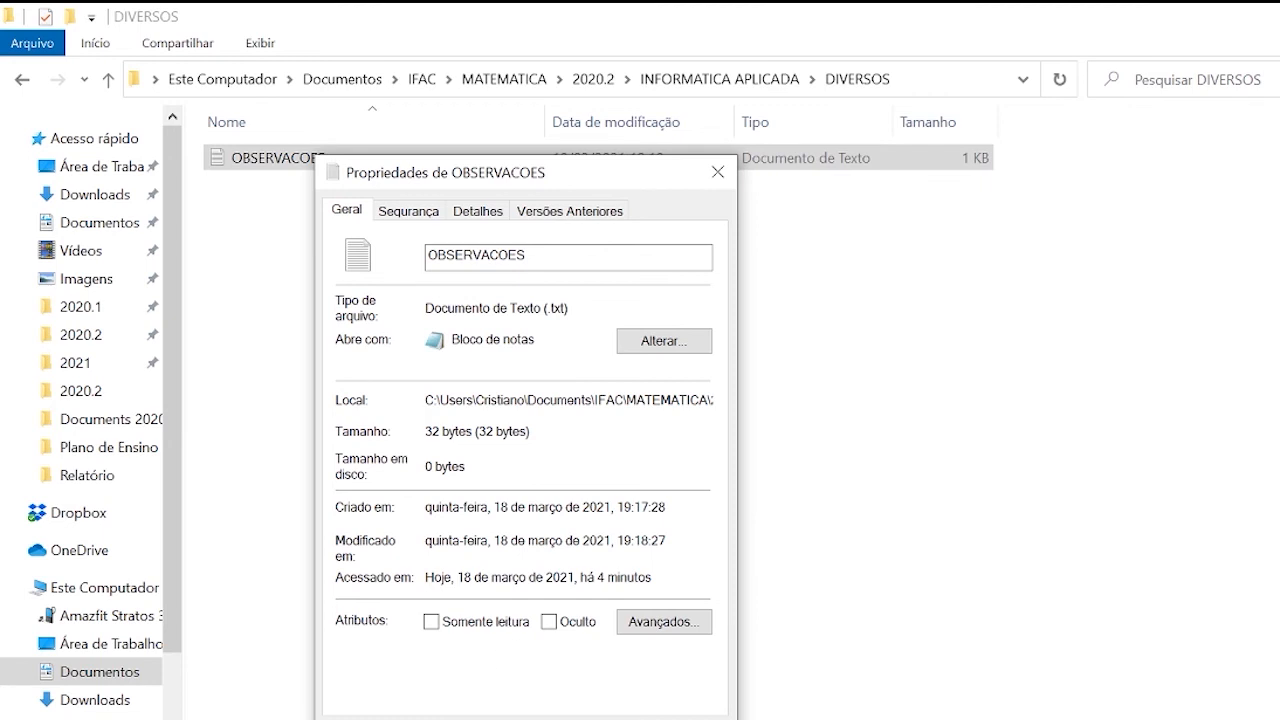
drag(543, 308, 569, 308)
drag(536, 340, 451, 340)
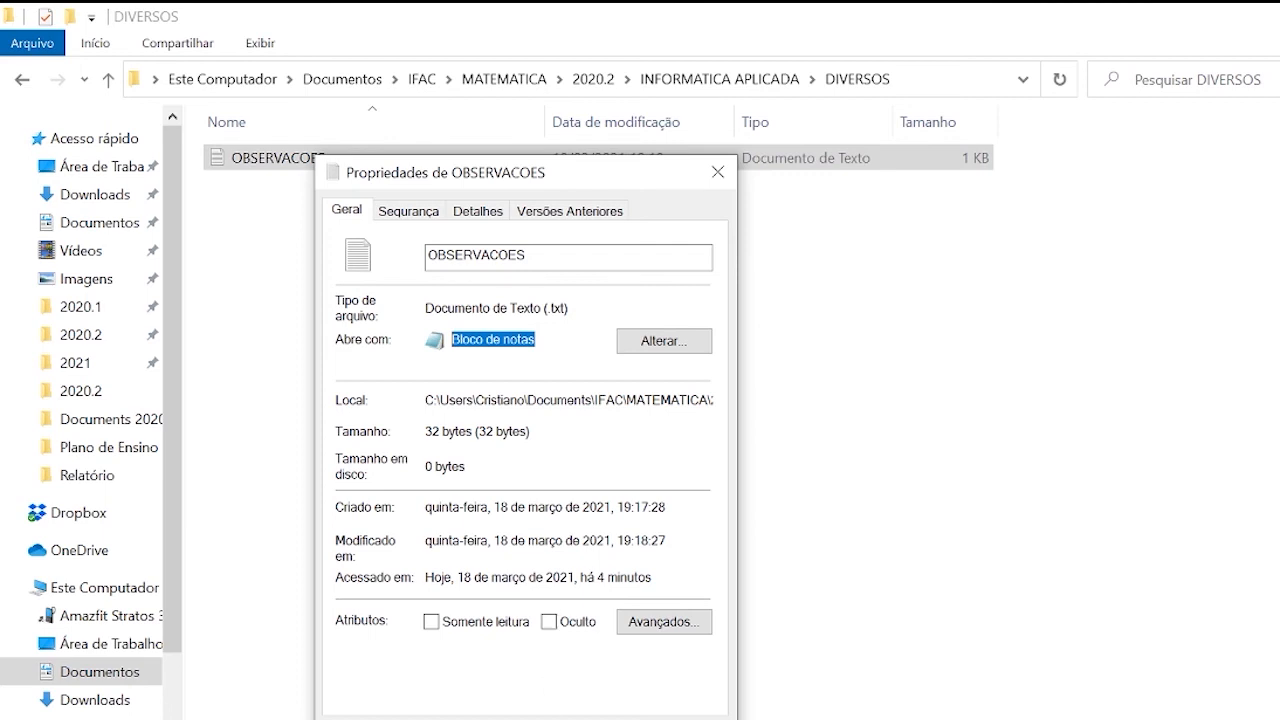
key(Escape)
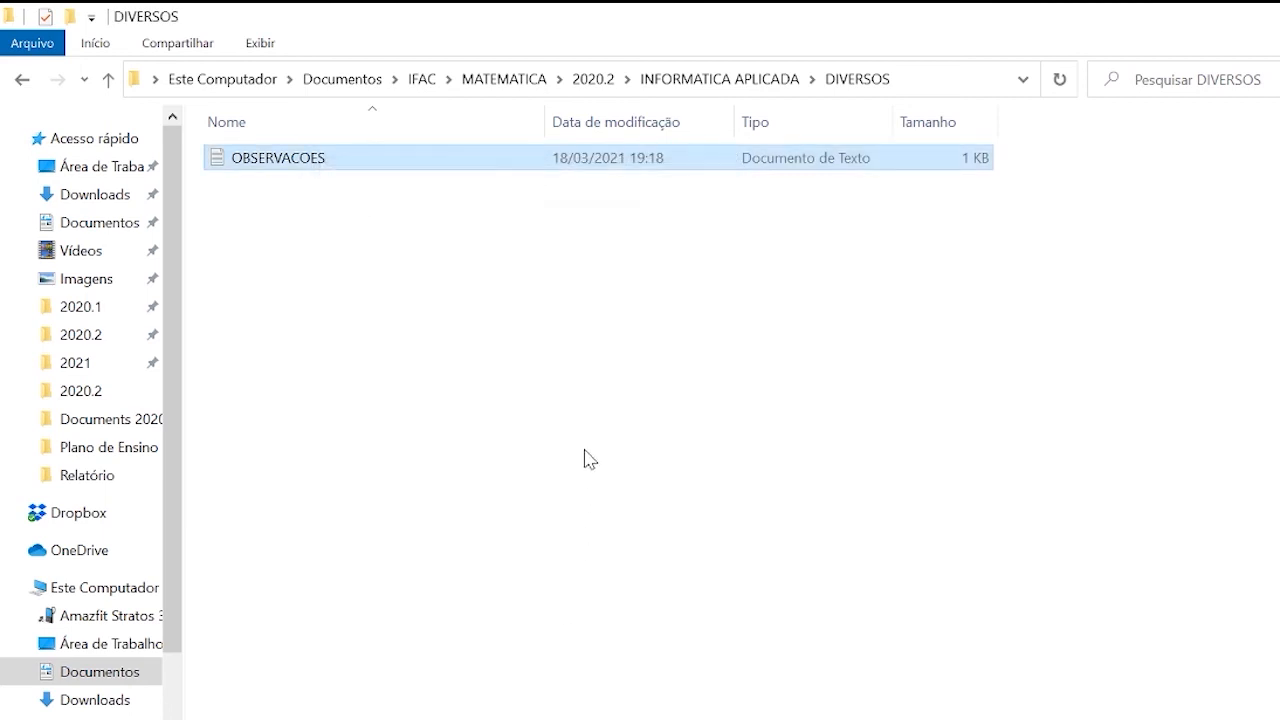
Create a Microsoft Word document named AULA in the DIVERSOS folder.
right_click(324, 254)
mouse_move(520, 632)
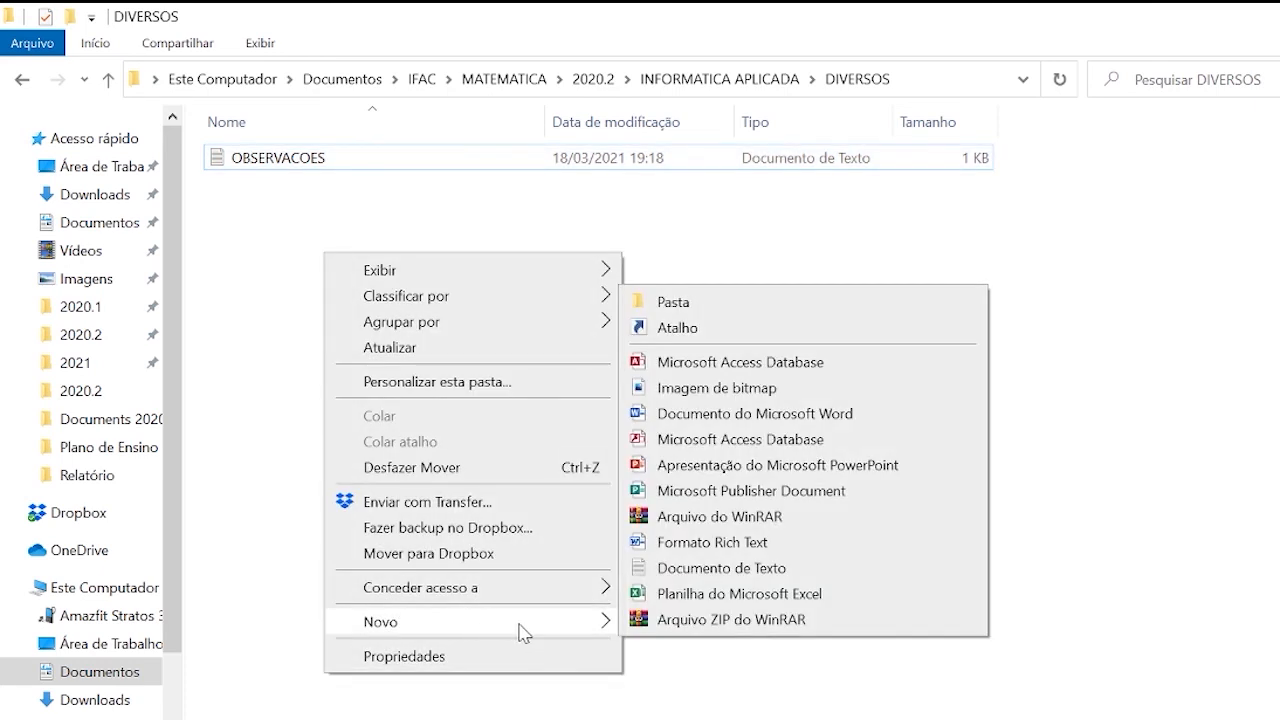
click(758, 420)
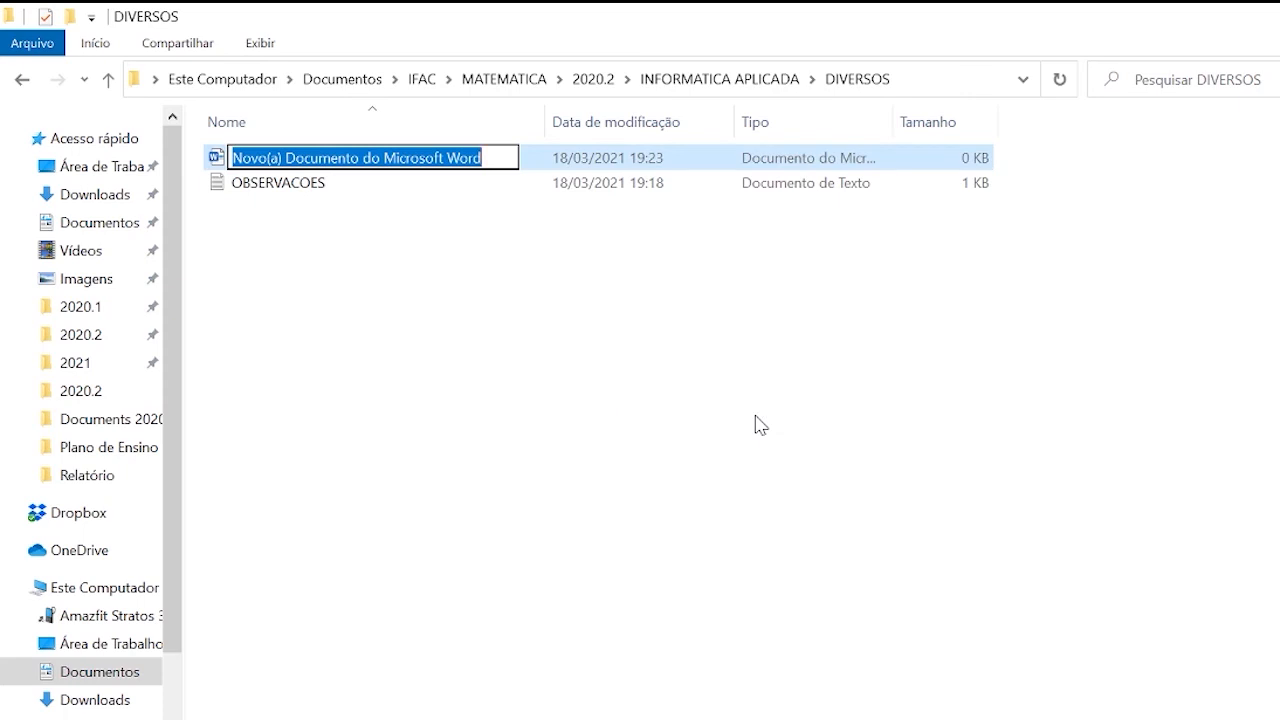
text(aula)
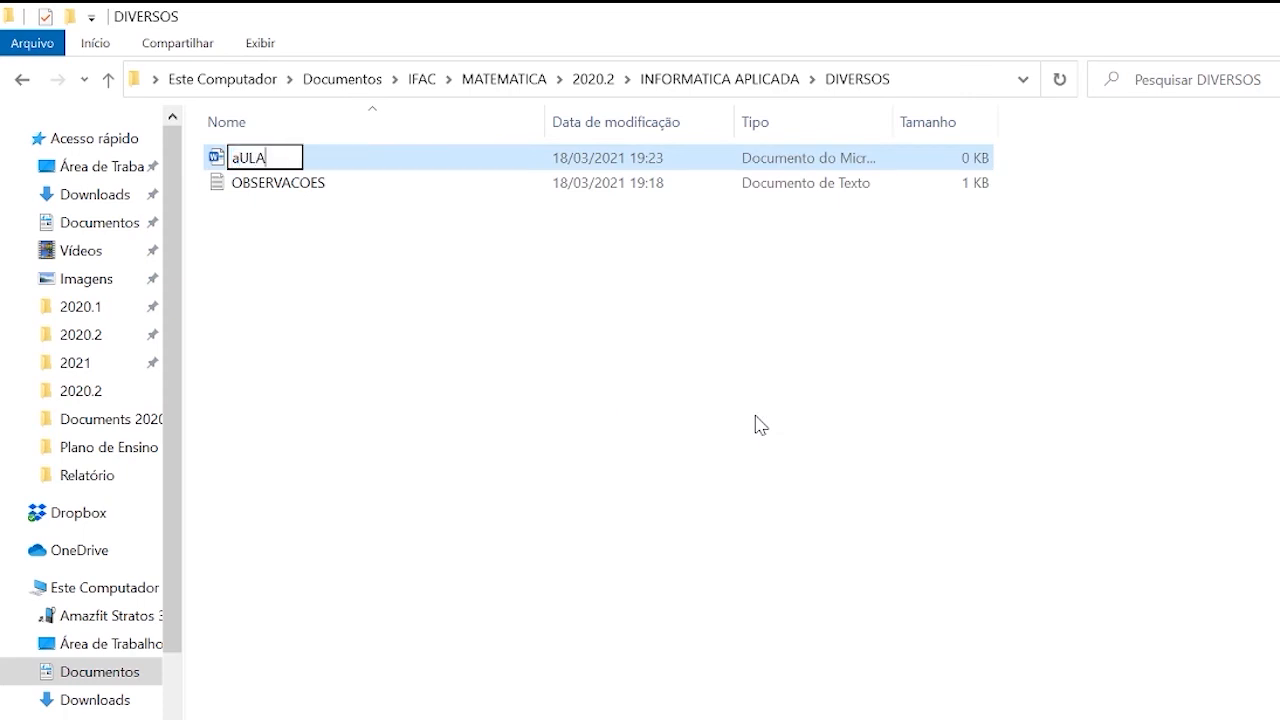
key(BackSpace)
key(BackSpace)
key(BackSpace)
key(BackSpace)
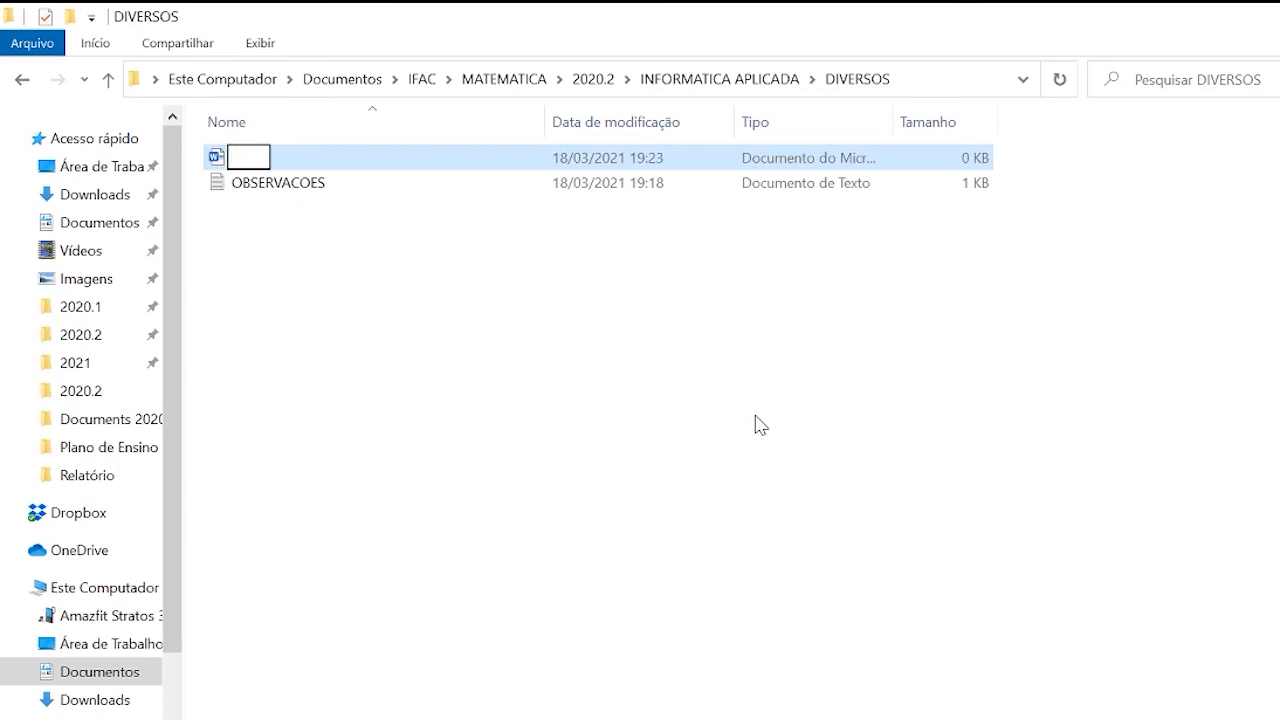
text(AULA)
key(Return)
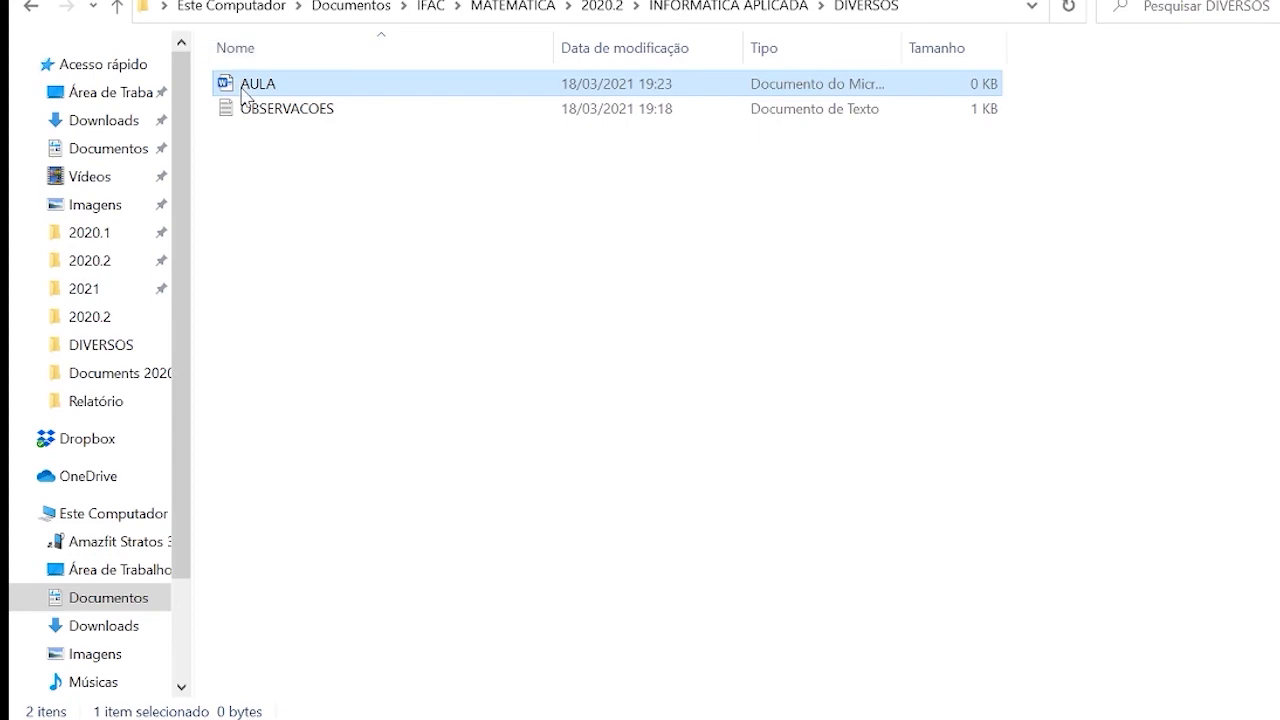
Examine the AULA document's properties for its file extension and the program that opens it.
right_click(245, 86)
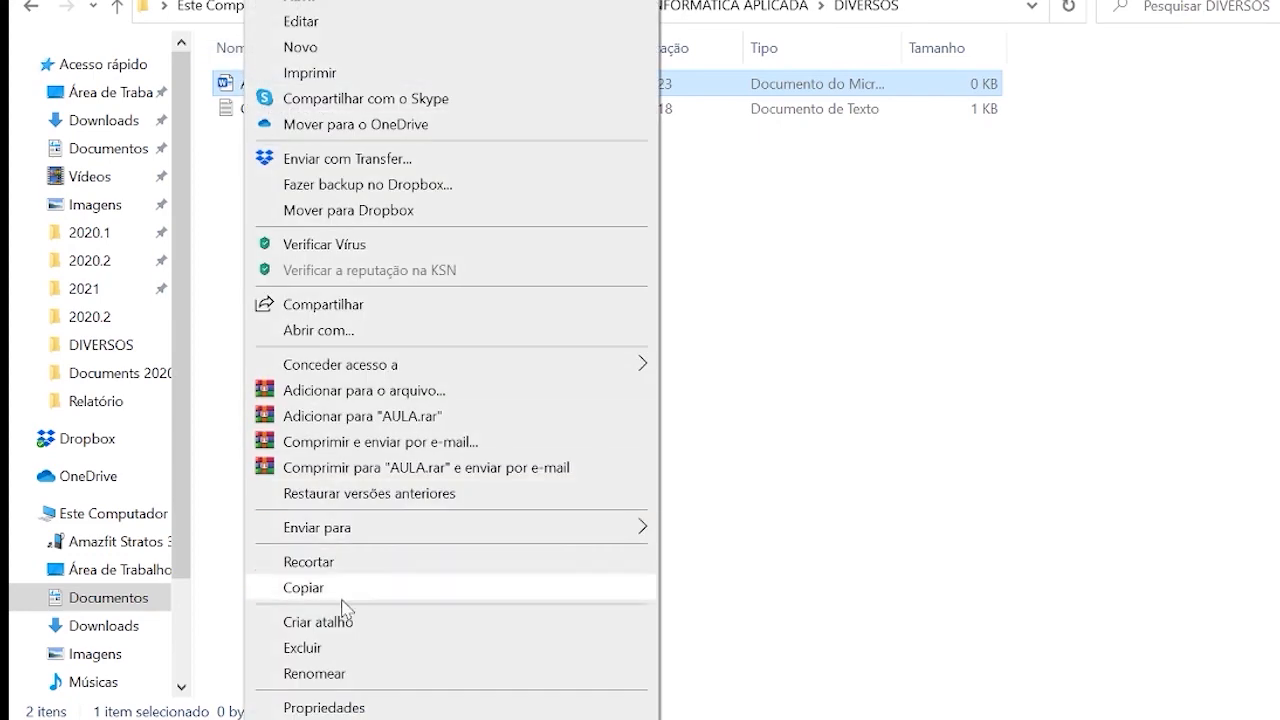
click(330, 707)
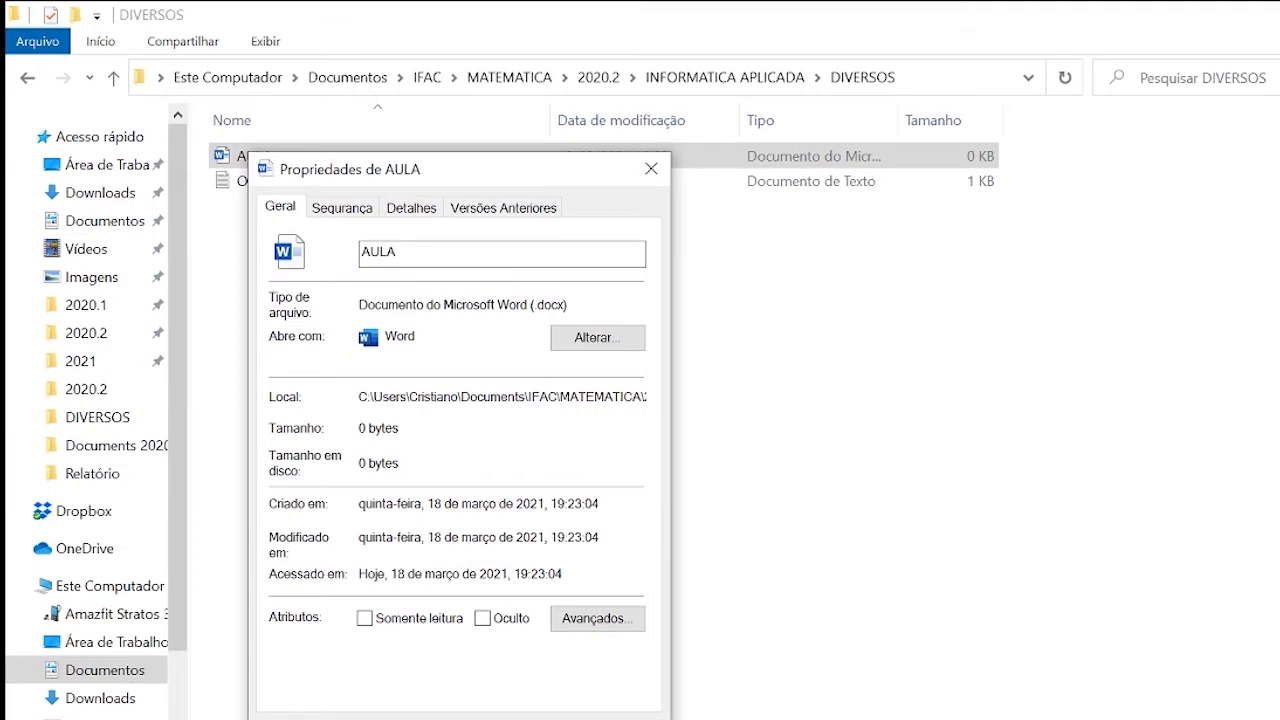
drag(537, 305, 565, 305)
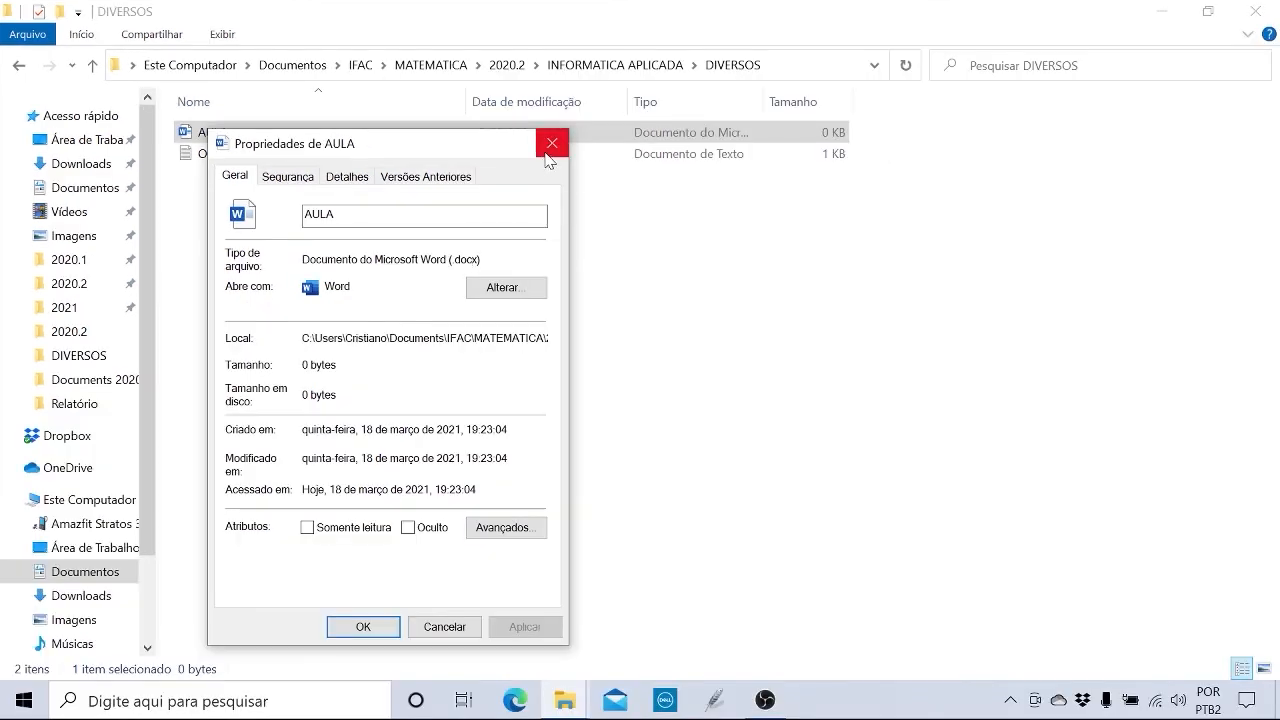
click(548, 148)
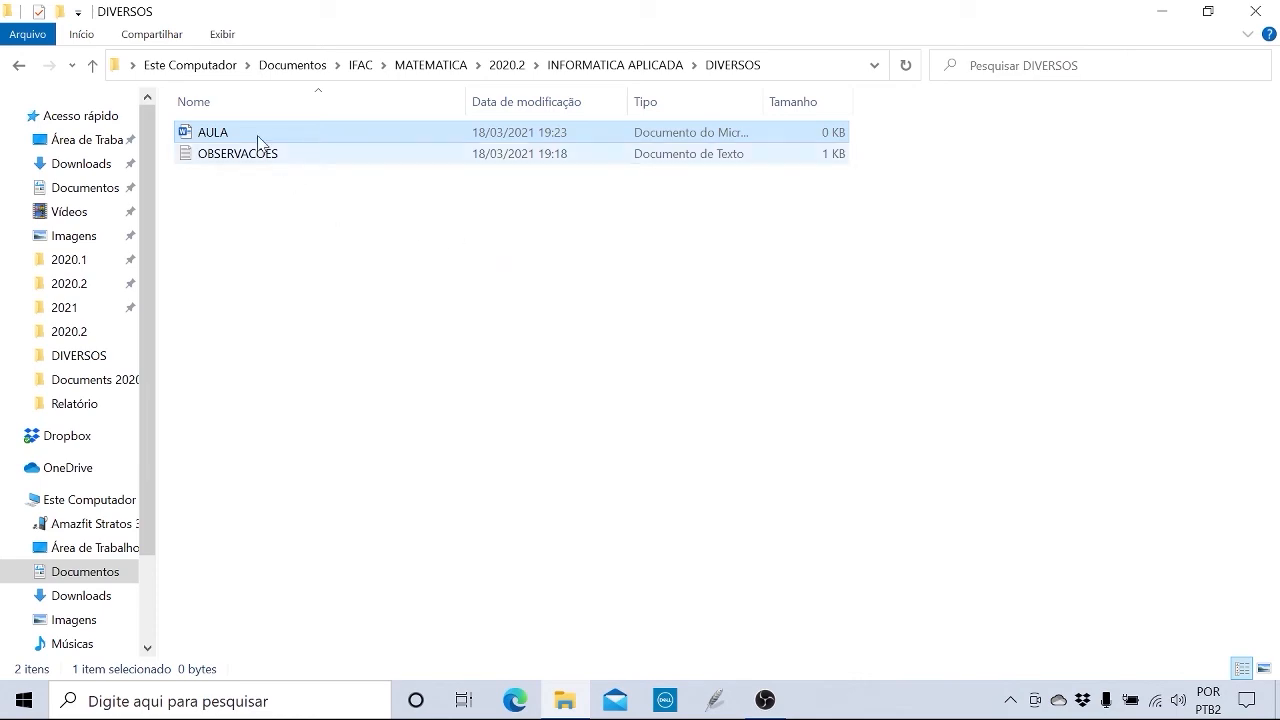
right_click(210, 130)
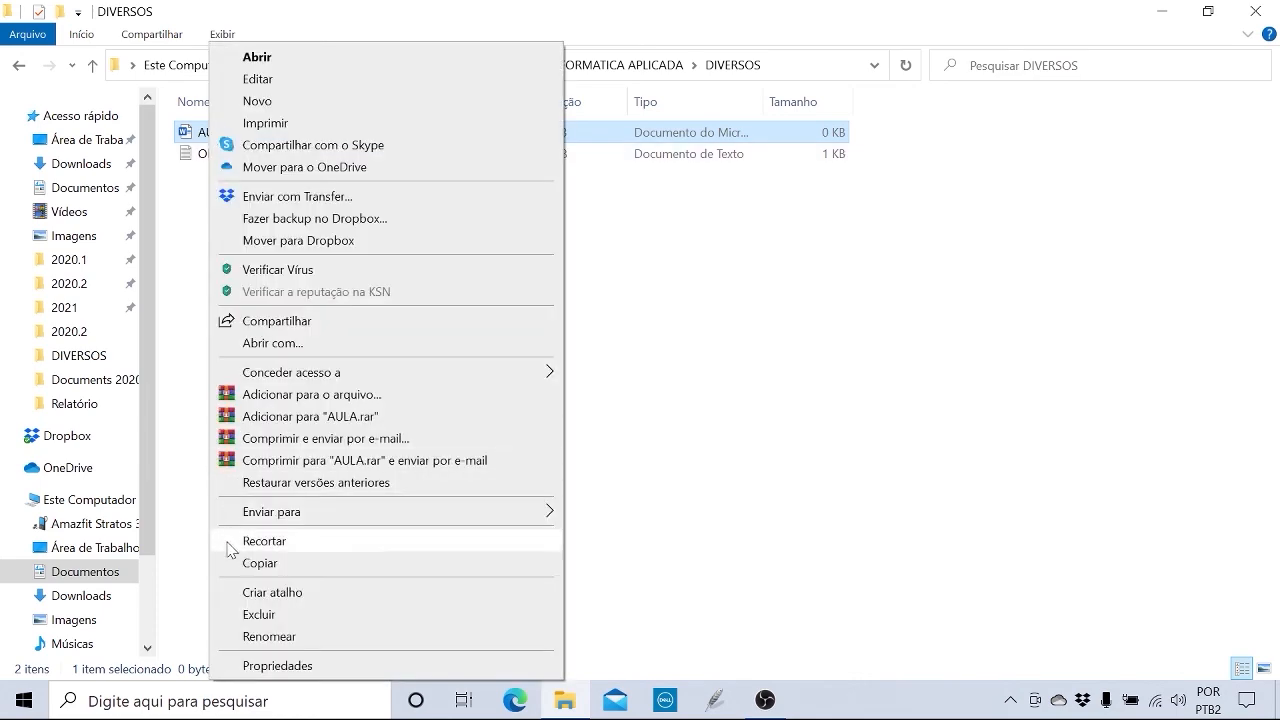
click(244, 666)
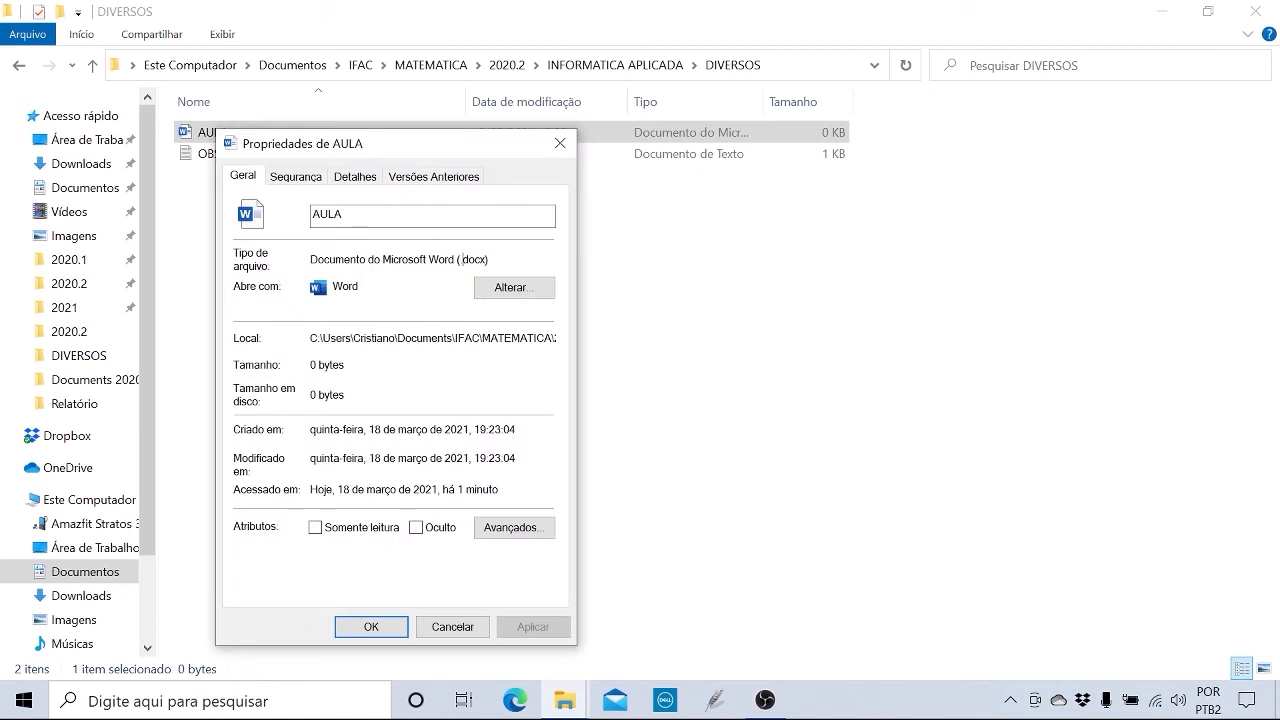
drag(462, 259, 489, 259)
click(360, 287)
click(561, 143)
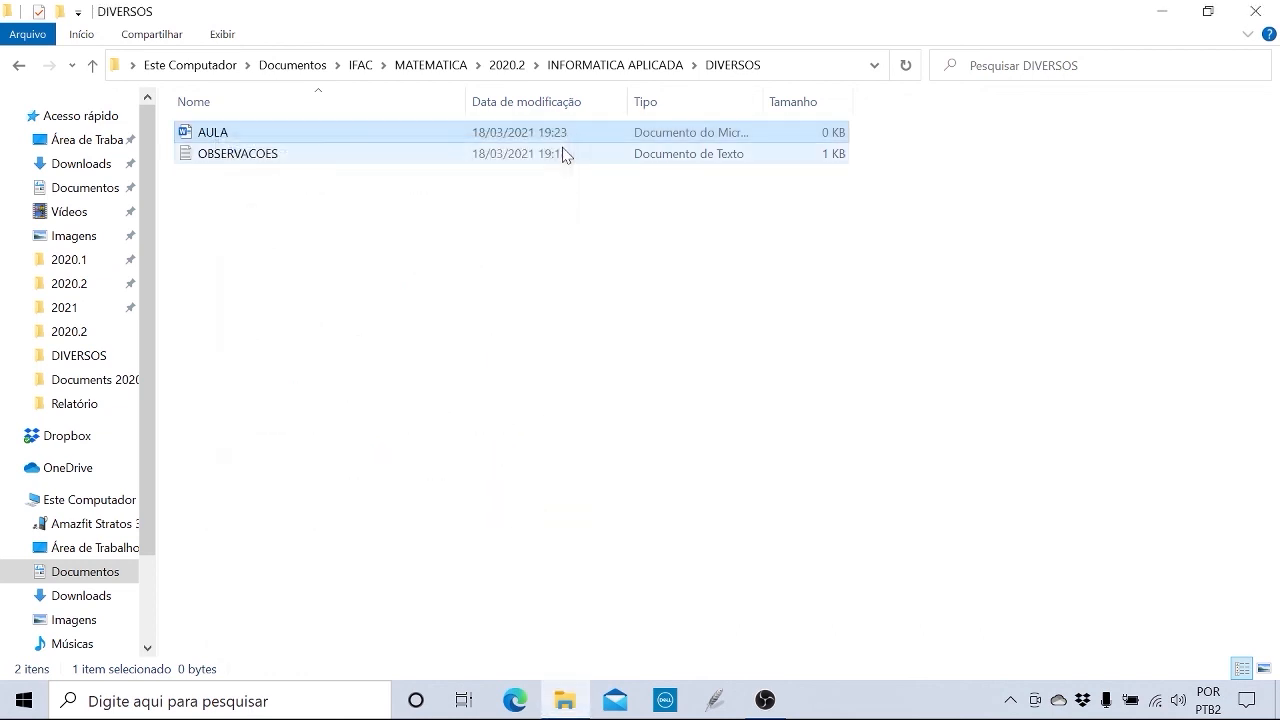
Open the properties of the word-visao-geral image in the Imagens folder.
click(73, 237)
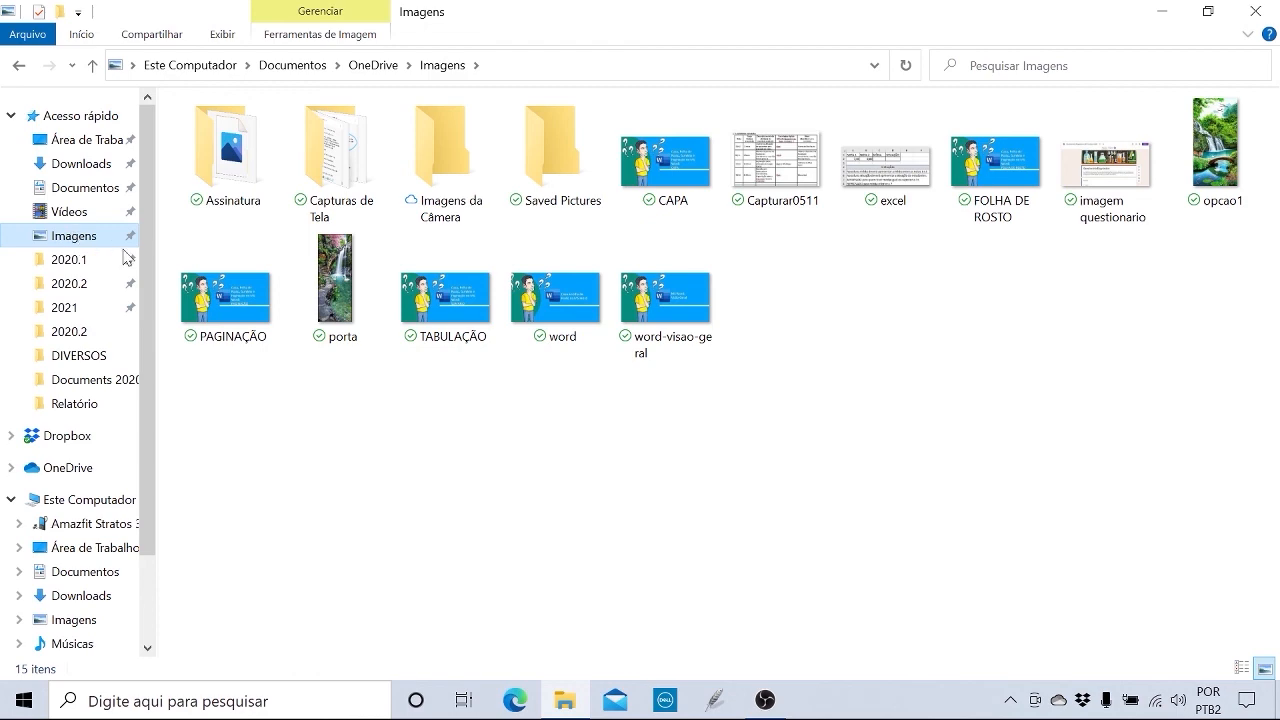
click(686, 305)
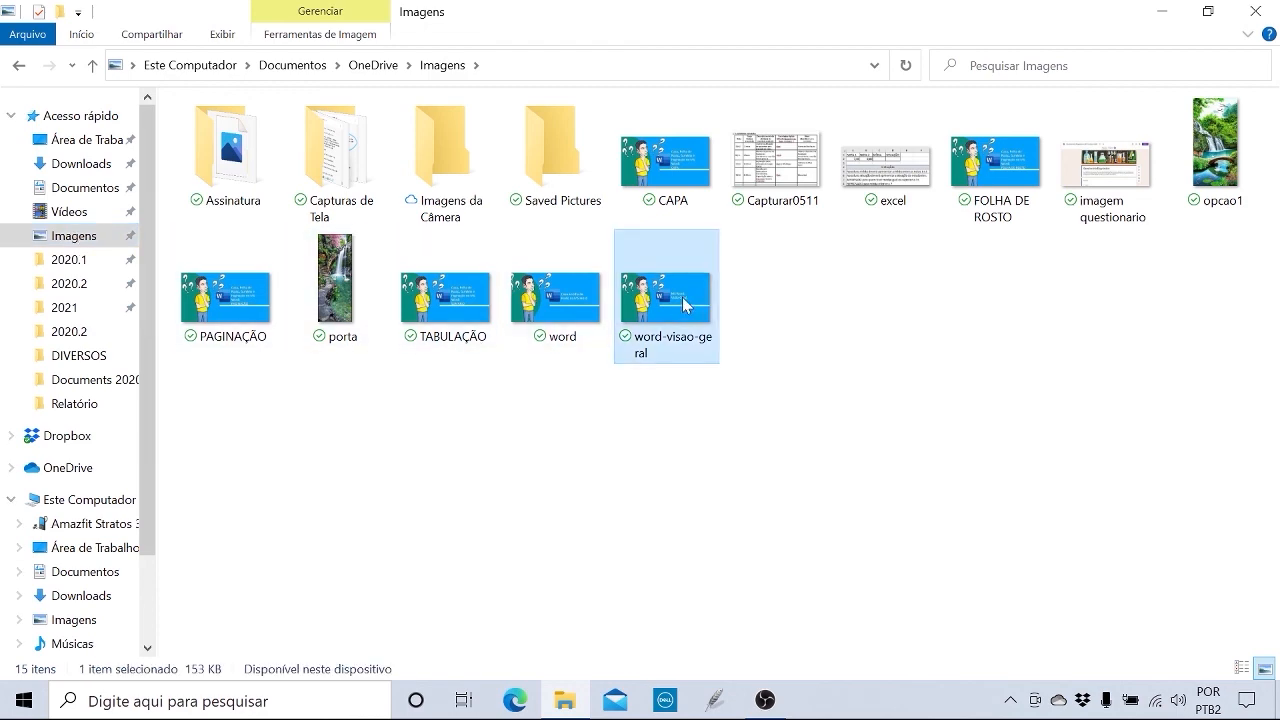
right_click(686, 305)
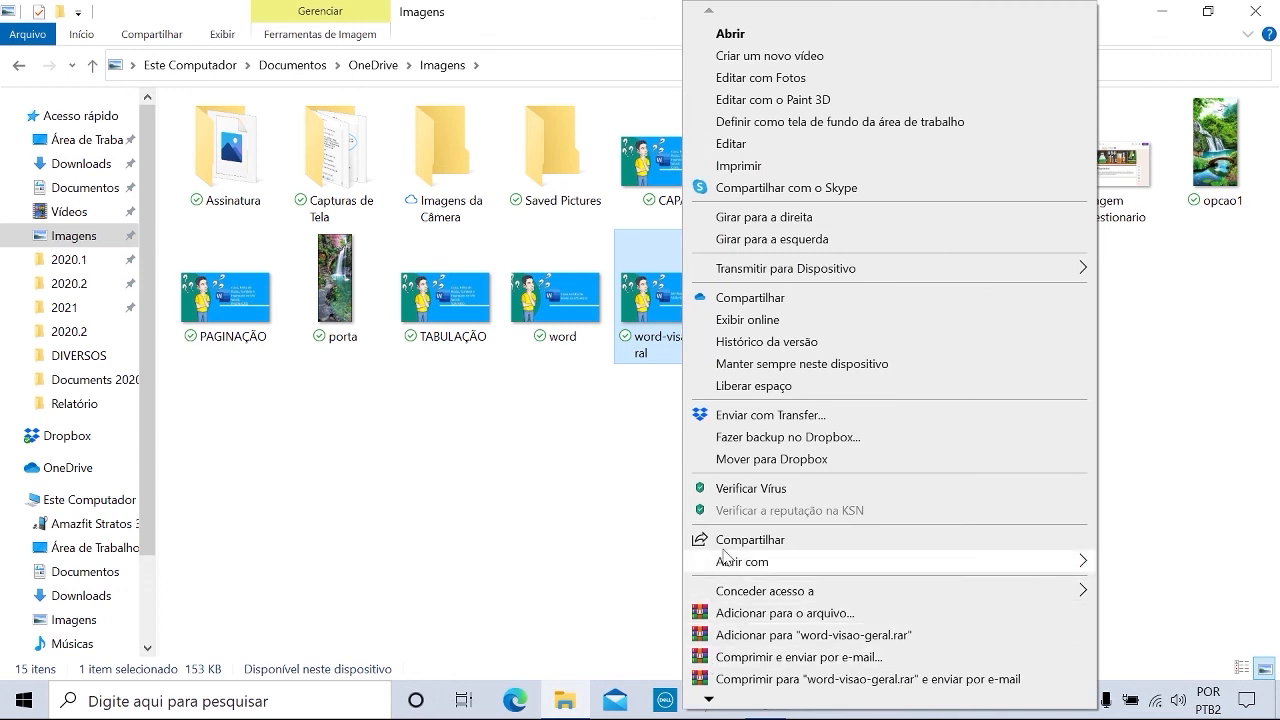
mouse_move(824, 562)
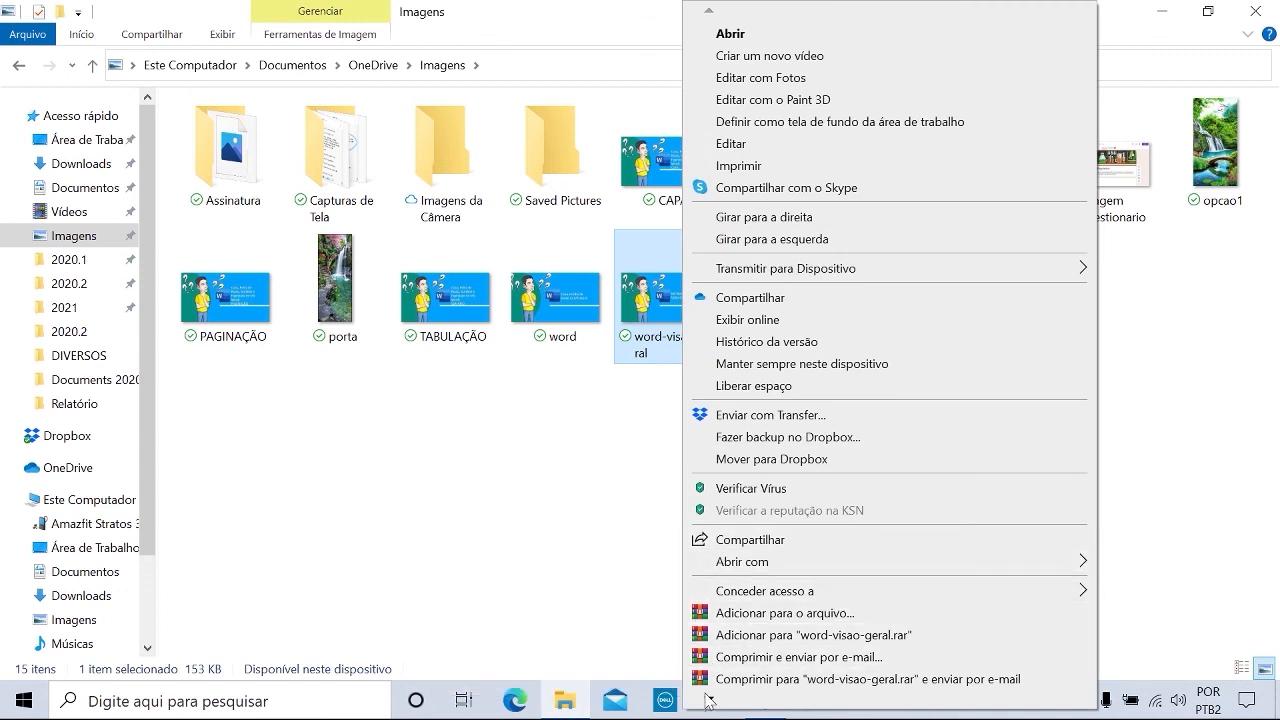
mouse_move(709, 699)
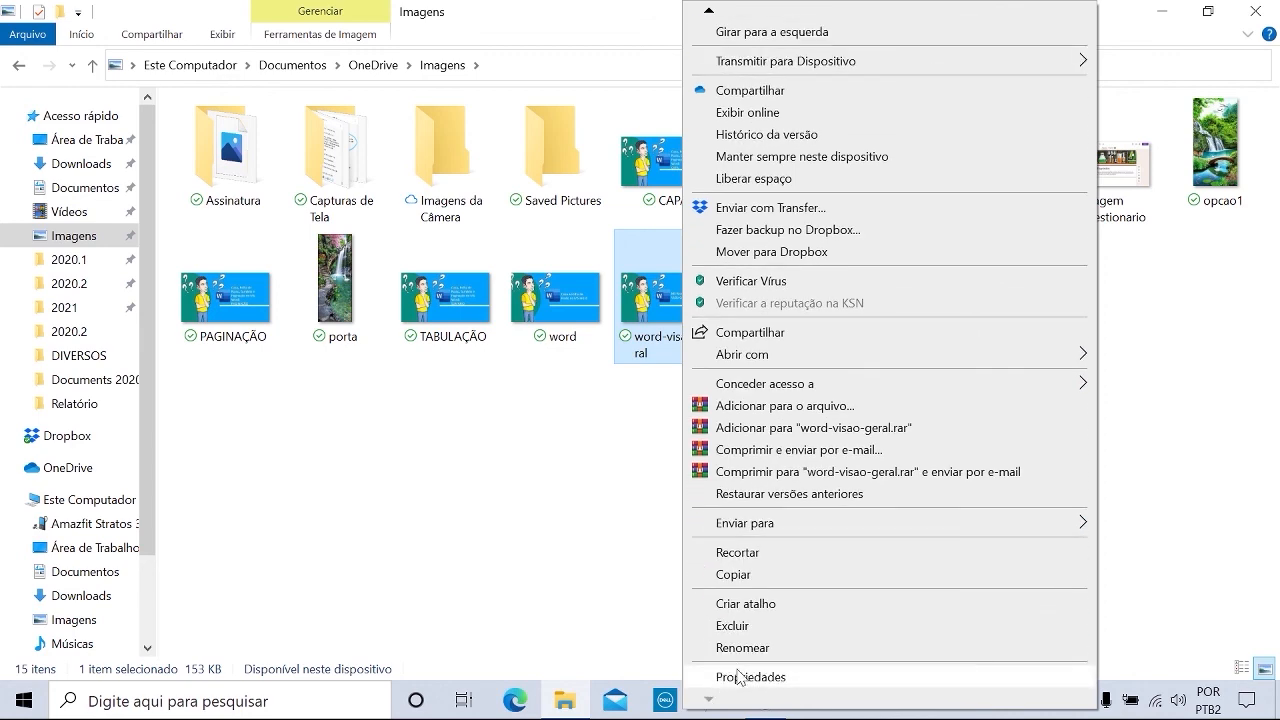
click(742, 677)
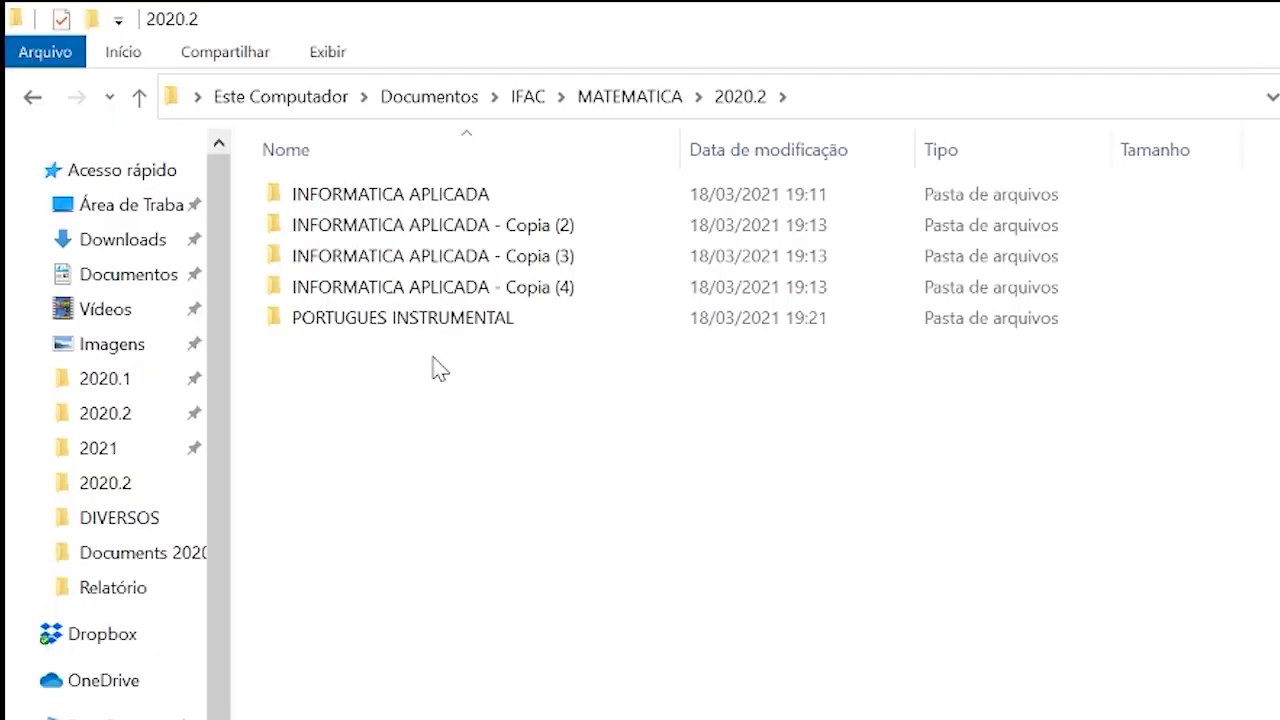
Move the PORTUGUES INSTRUMENTAL folder from 2020.2 into INFORMATICA APLICADA and open the destination to check for it.
click(368, 320)
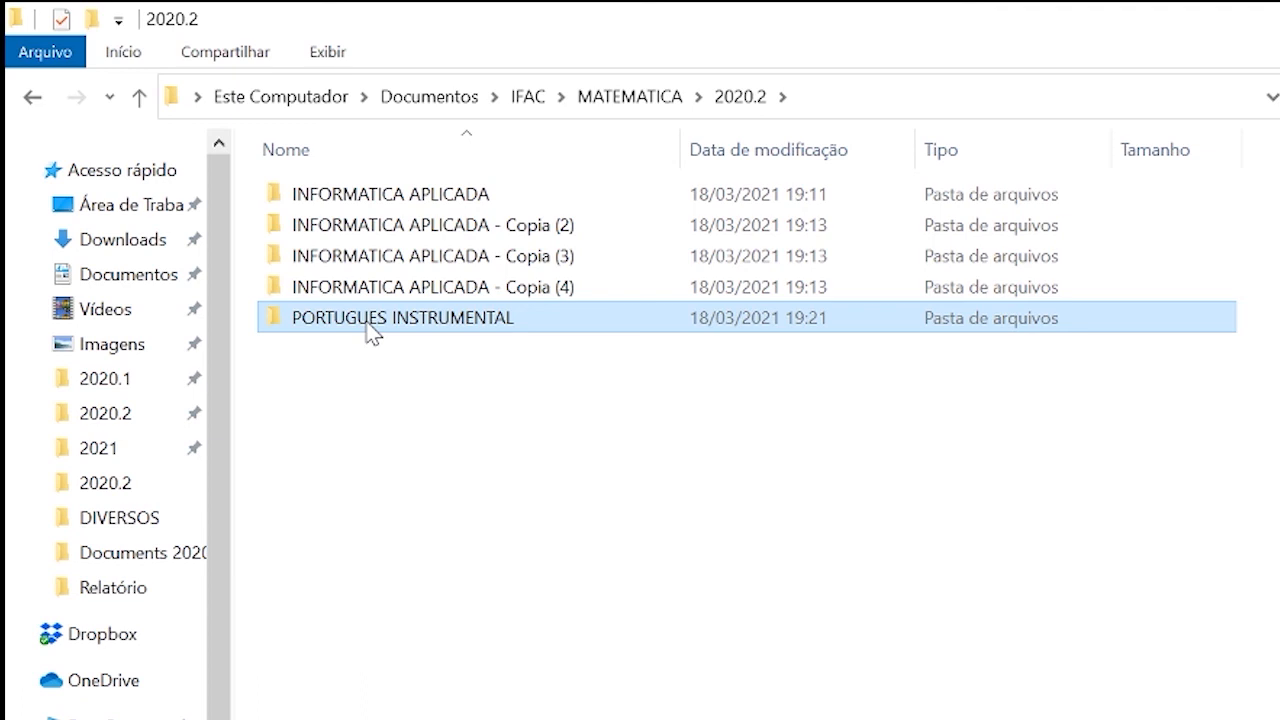
drag(372, 330, 371, 292)
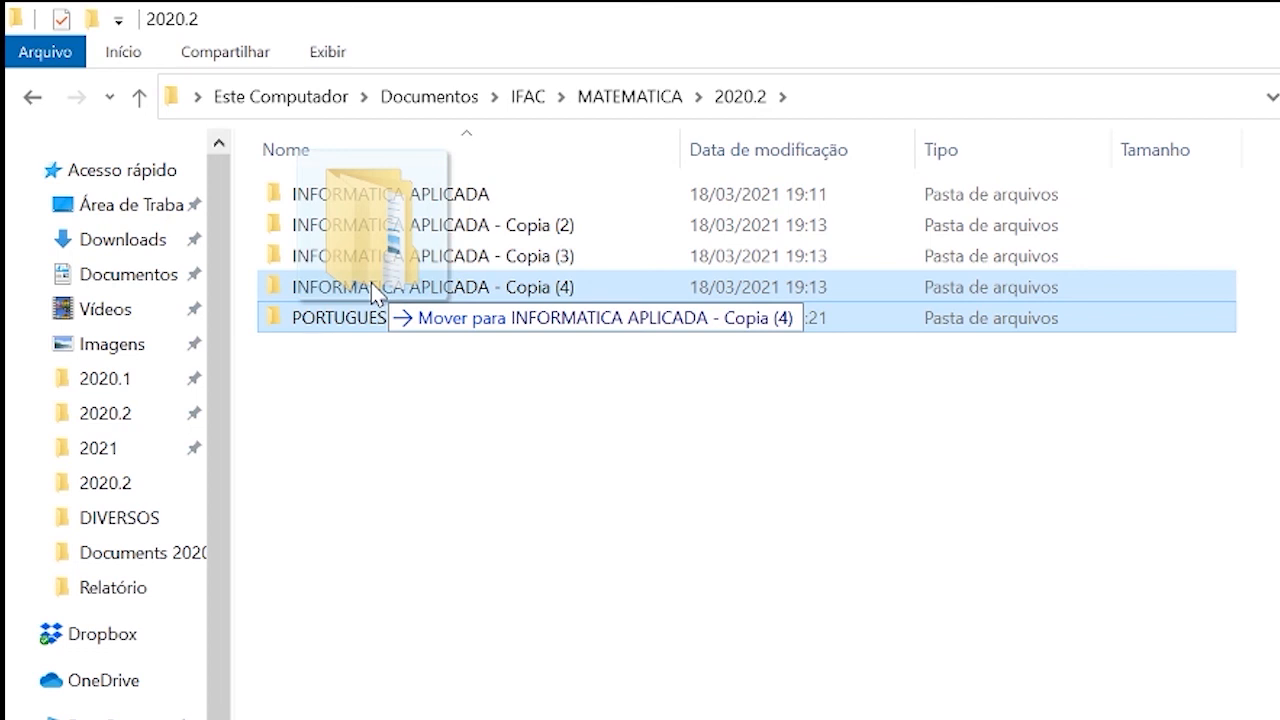
drag(372, 285, 375, 259)
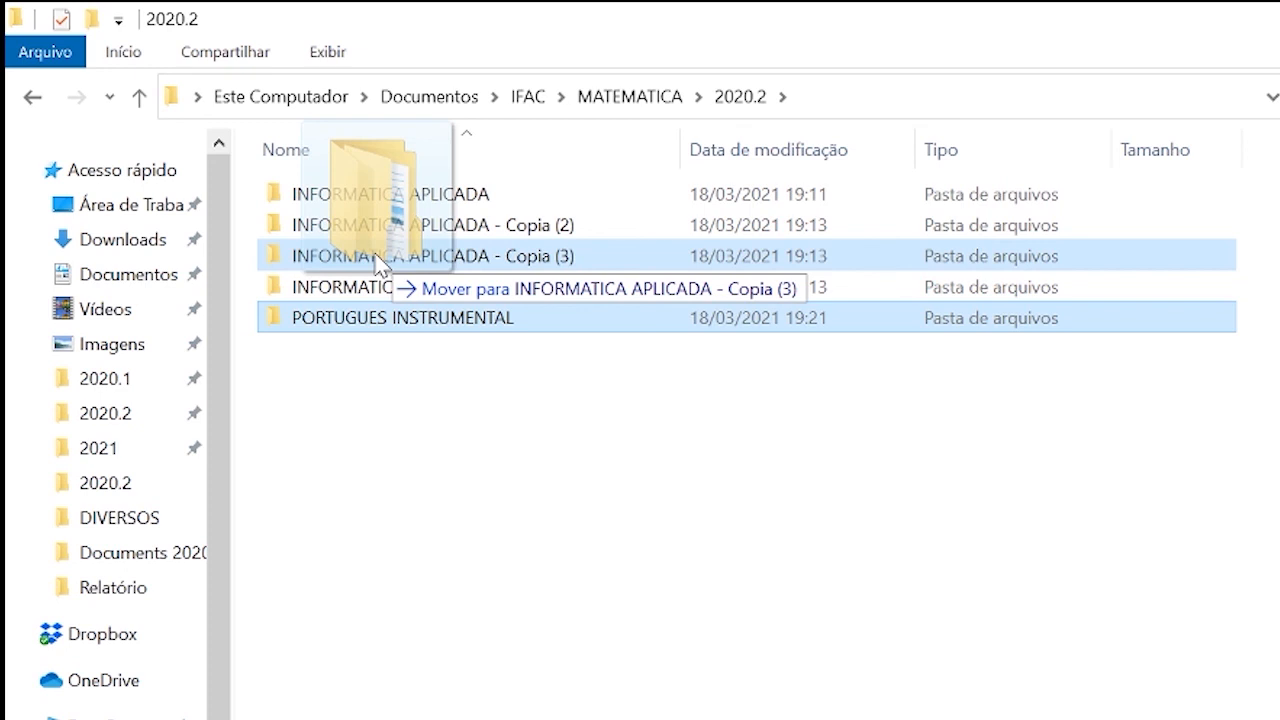
drag(375, 259, 381, 203)
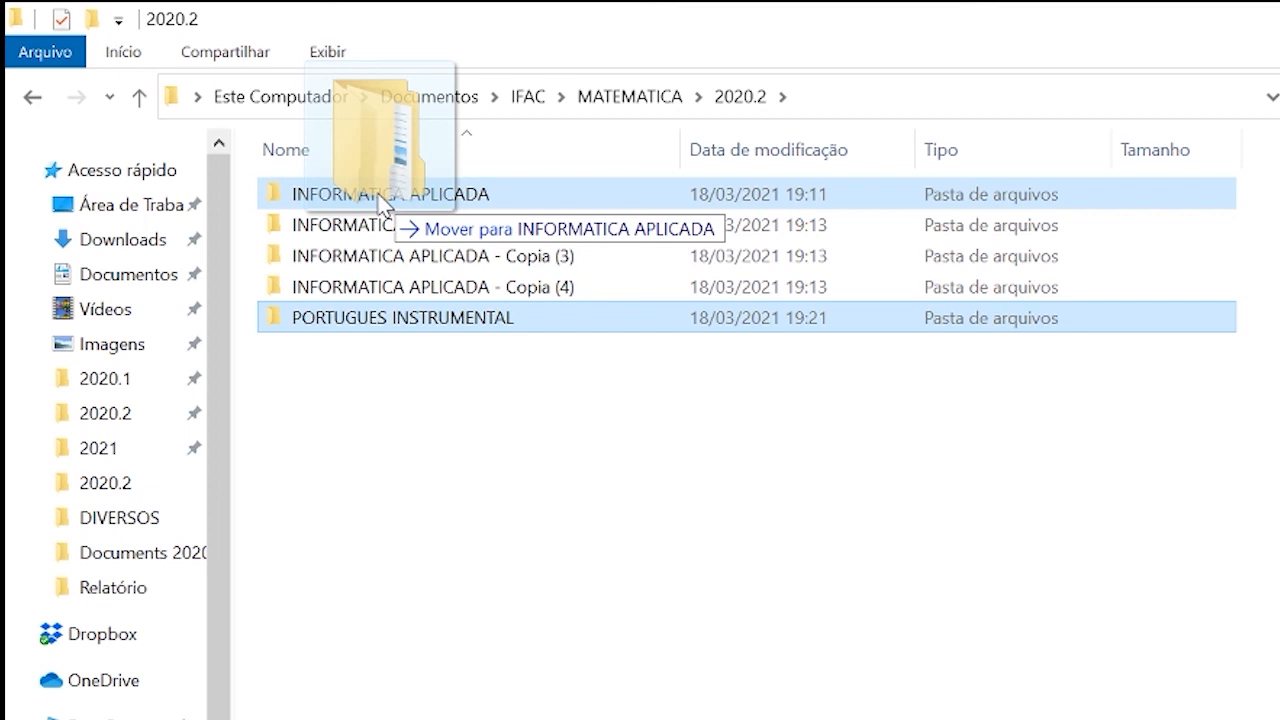
drag(381, 202, 382, 203)
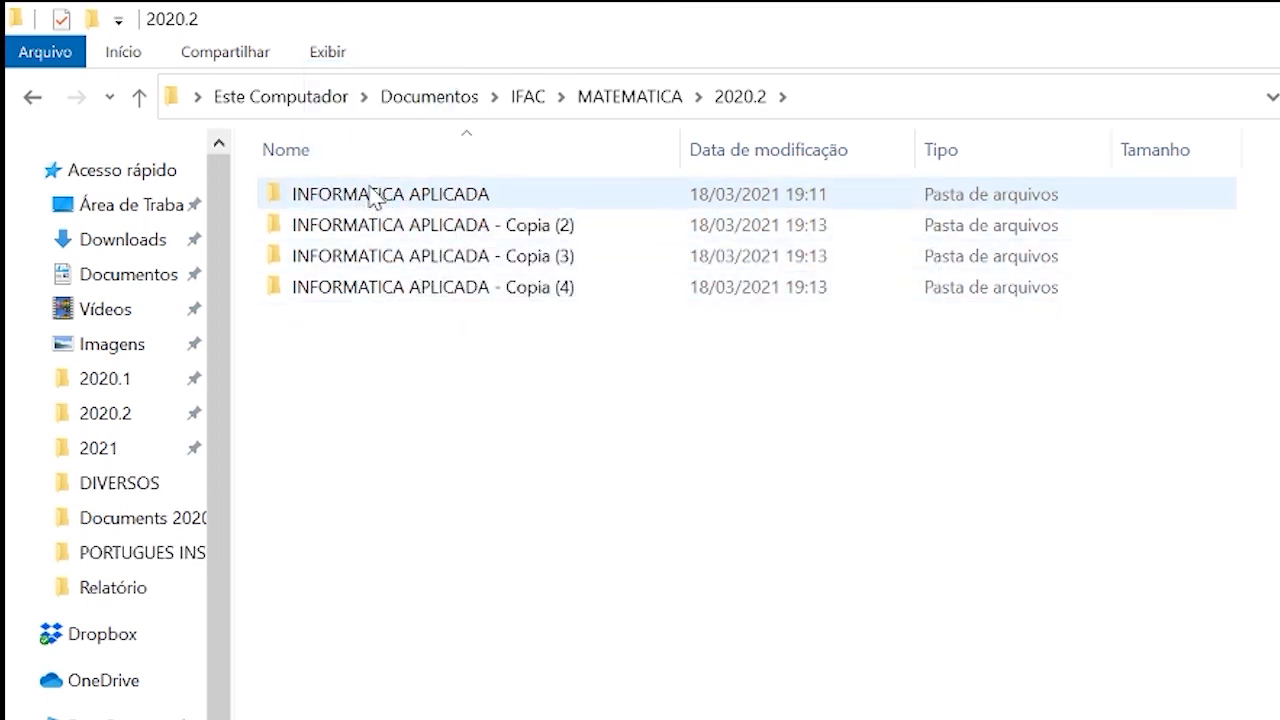
click(375, 197)
double_click(375, 197)
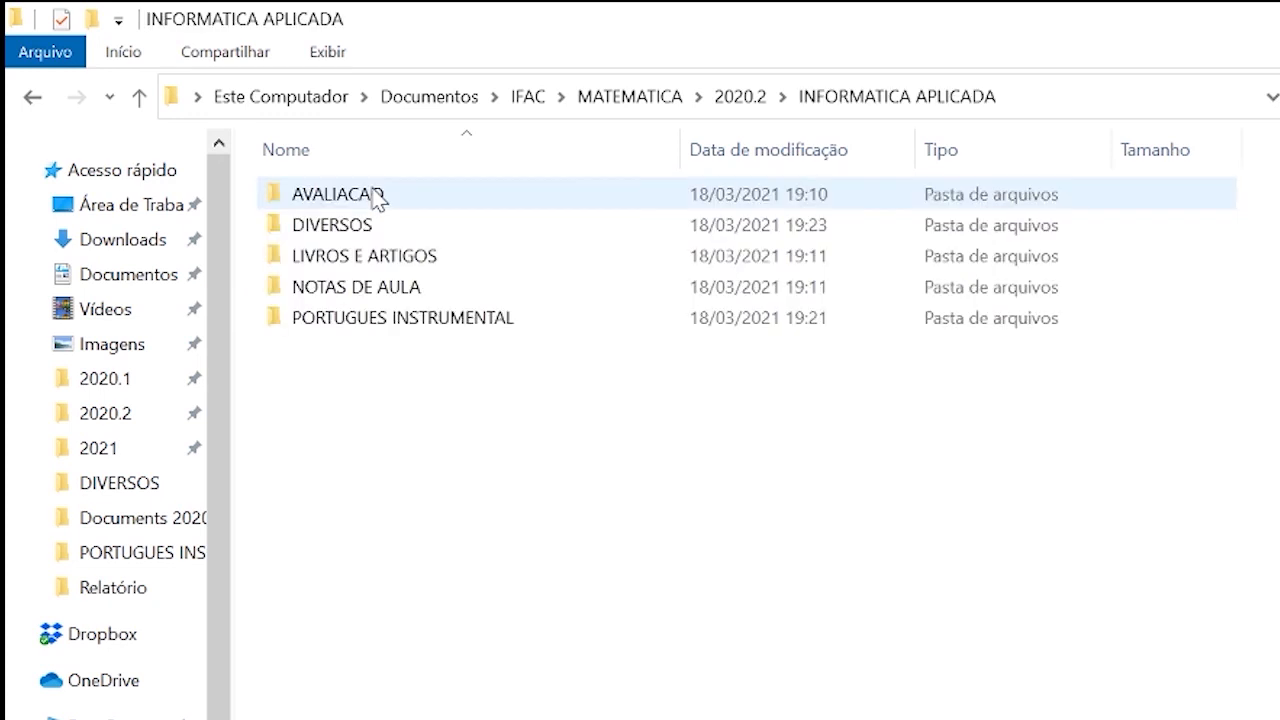
Move the PORTUGUES INSTRUMENTAL folder from INFORMATICA APLICADA back to the 2020.2 folder.
click(388, 320)
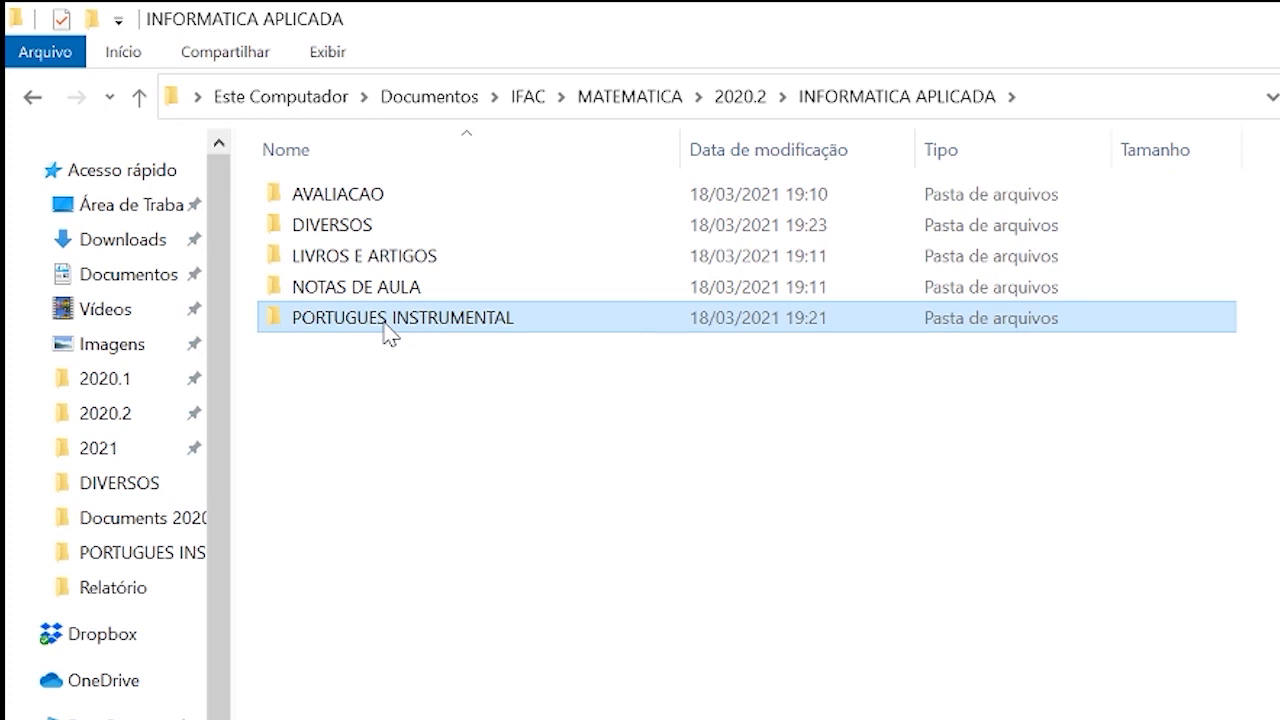
key(BackSpace)
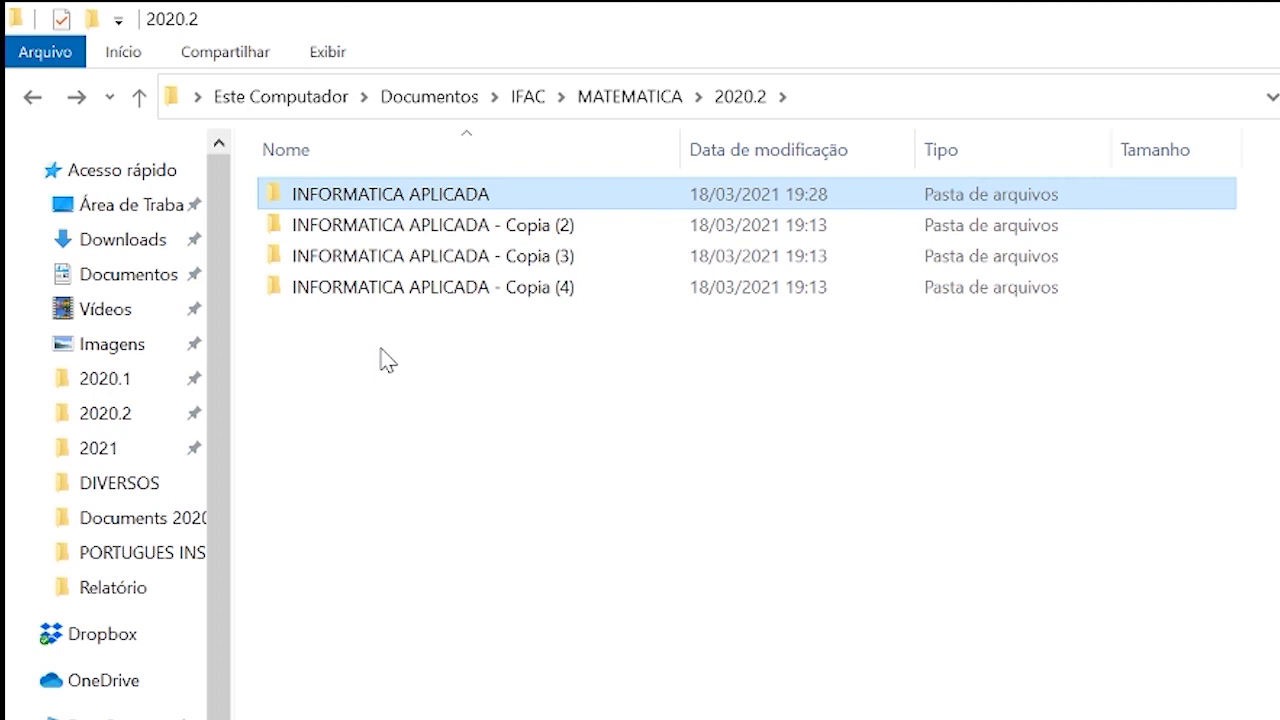
key(ctrl+v)
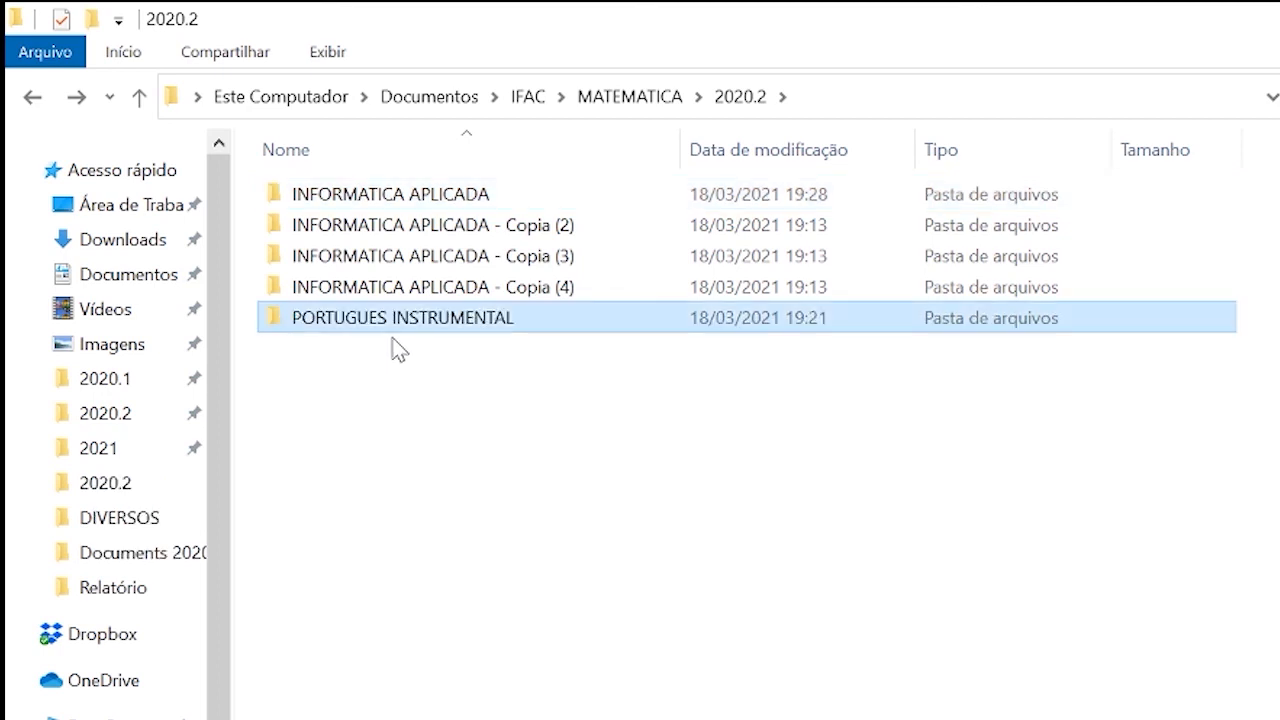